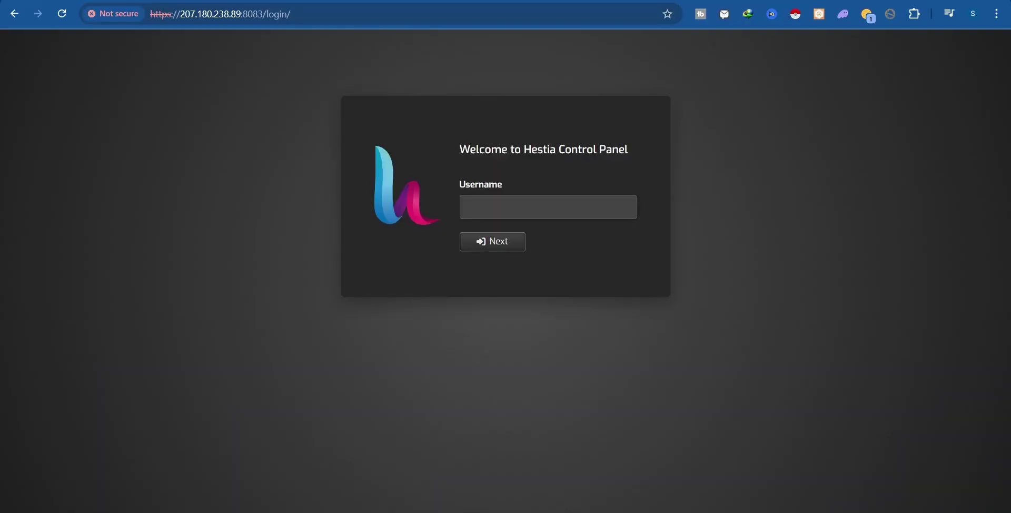
Log in to Hestia with the admin username and password to reach the user accounts list.
left_click(599, 211)
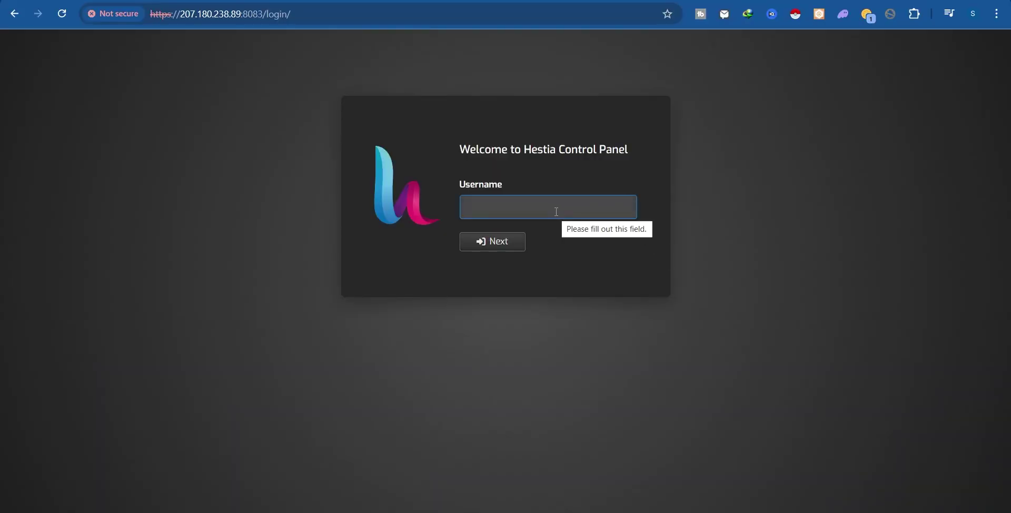
type("sasmedia")
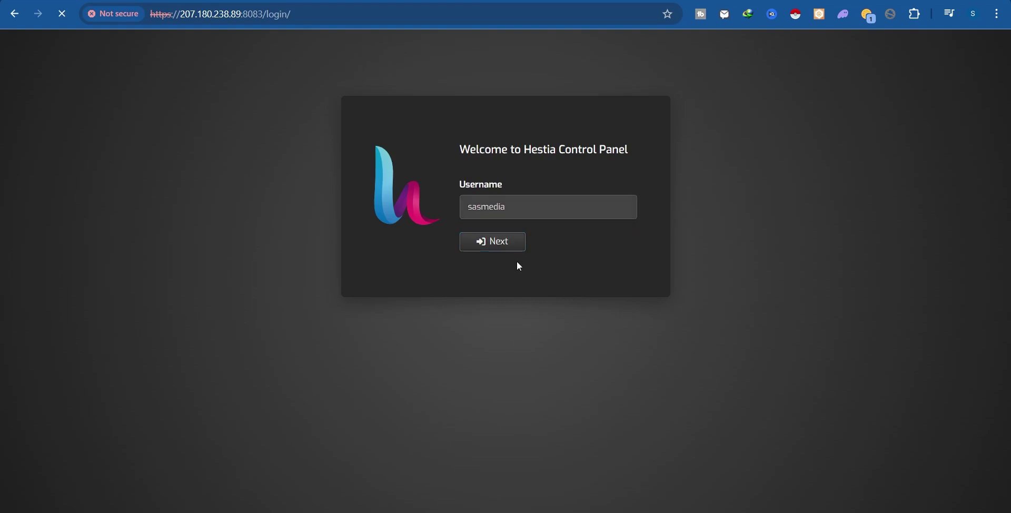
left_click(515, 244)
left_click(494, 235)
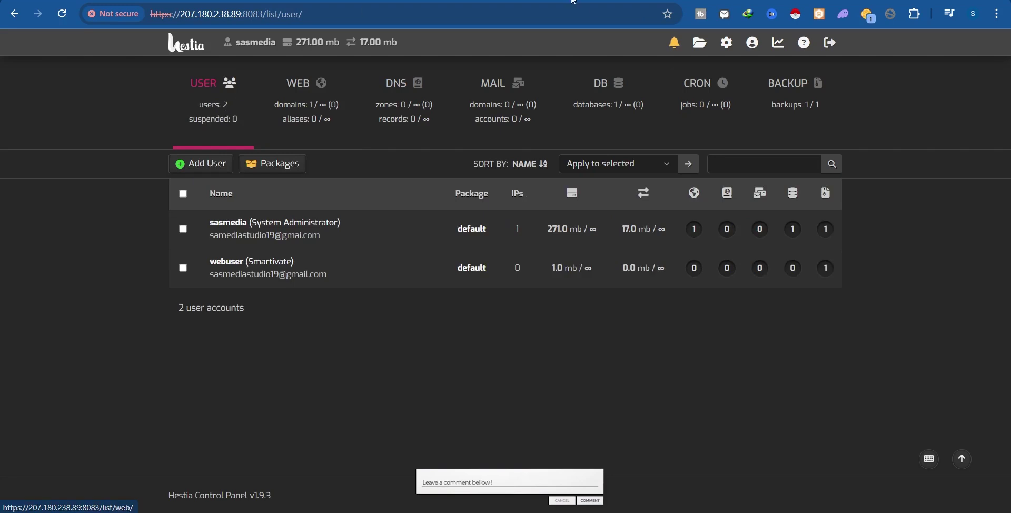
mouse_move(338, 257)
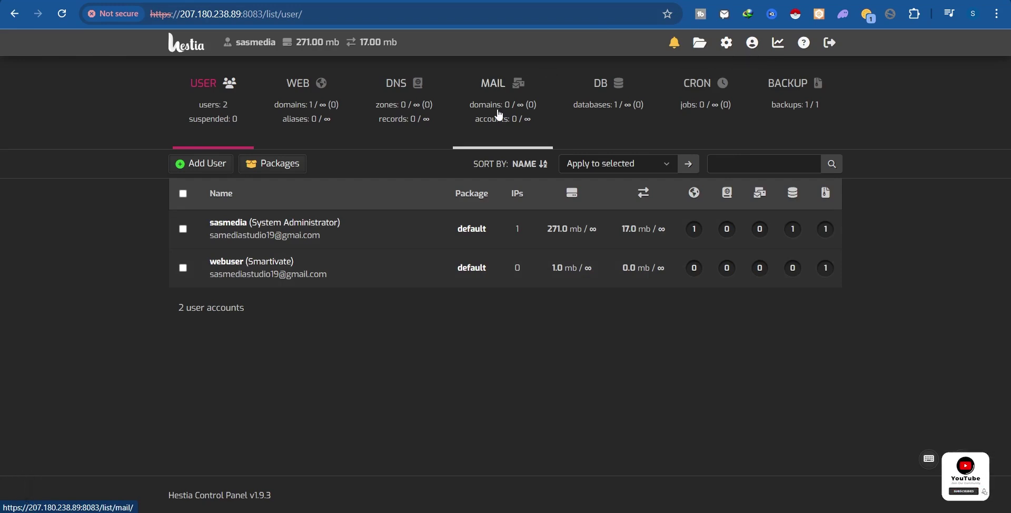
Go to the WEB domains list and start adding a new web domain.
left_click(307, 98)
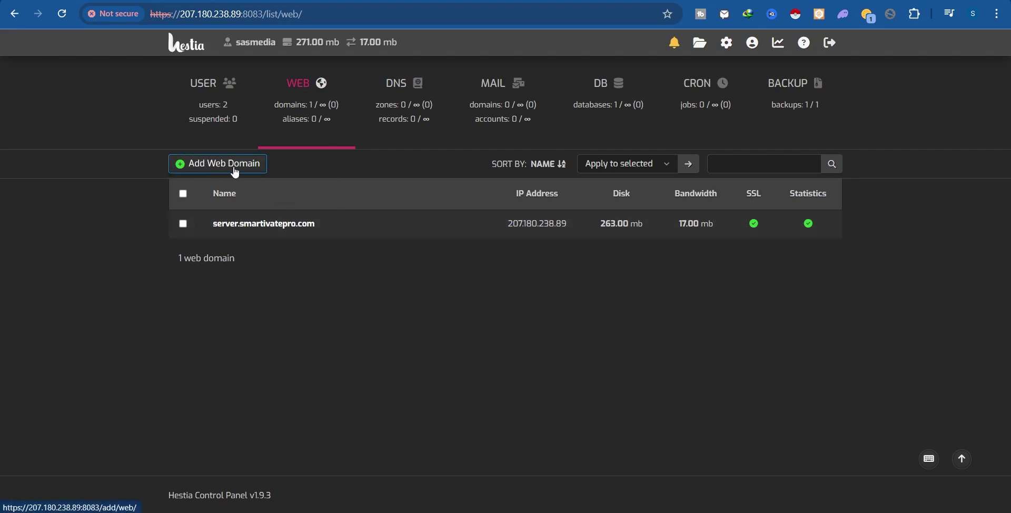
mouse_move(202, 225)
left_click_drag(208, 223, 315, 224)
left_click(343, 286)
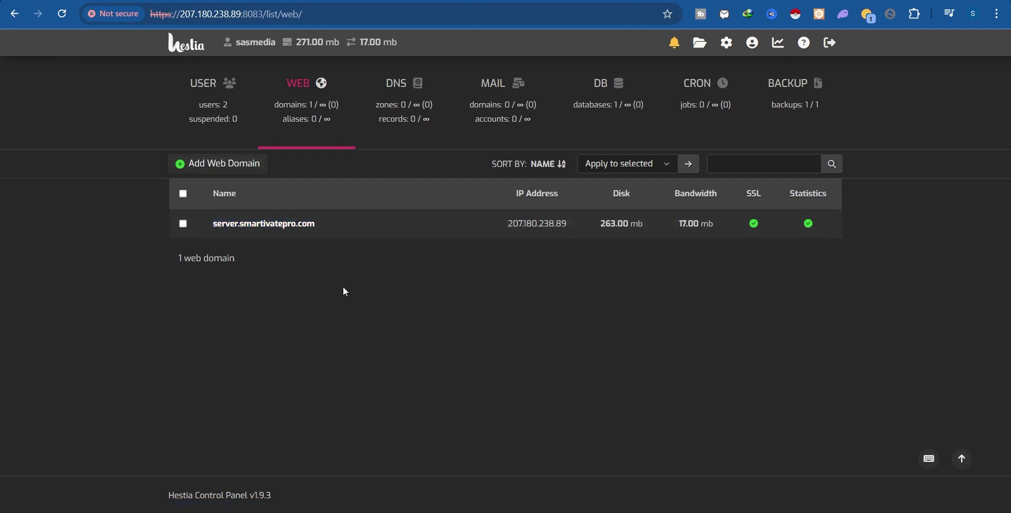
left_click(205, 167)
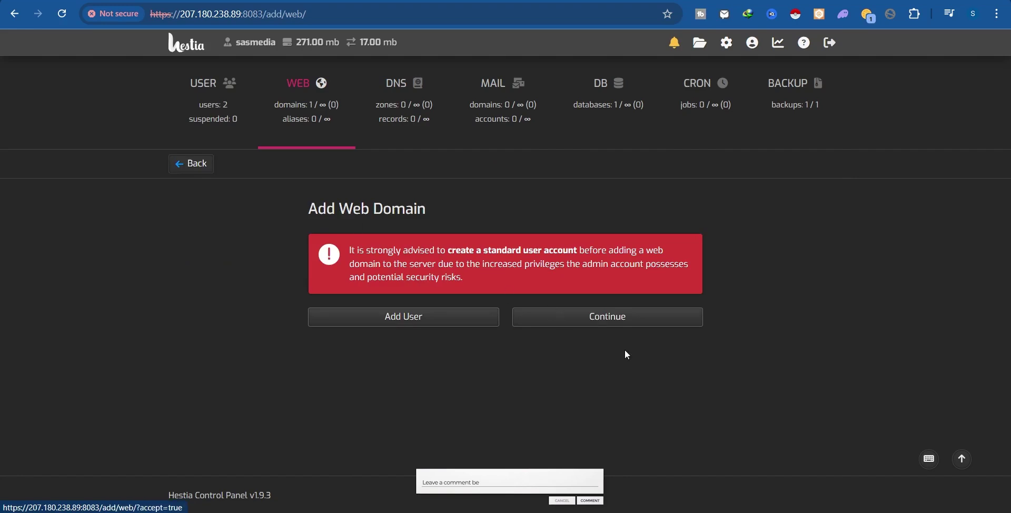
Continue past the standard-user warning and enter smartivatepro.com as the domain.
left_click(591, 320)
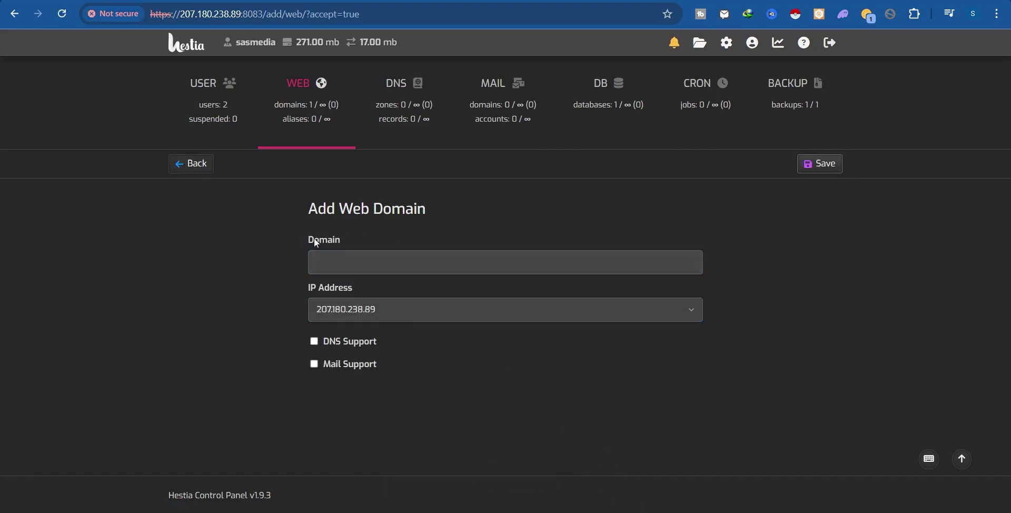
left_click_drag(314, 238, 354, 237)
left_click(363, 223)
left_click(358, 262)
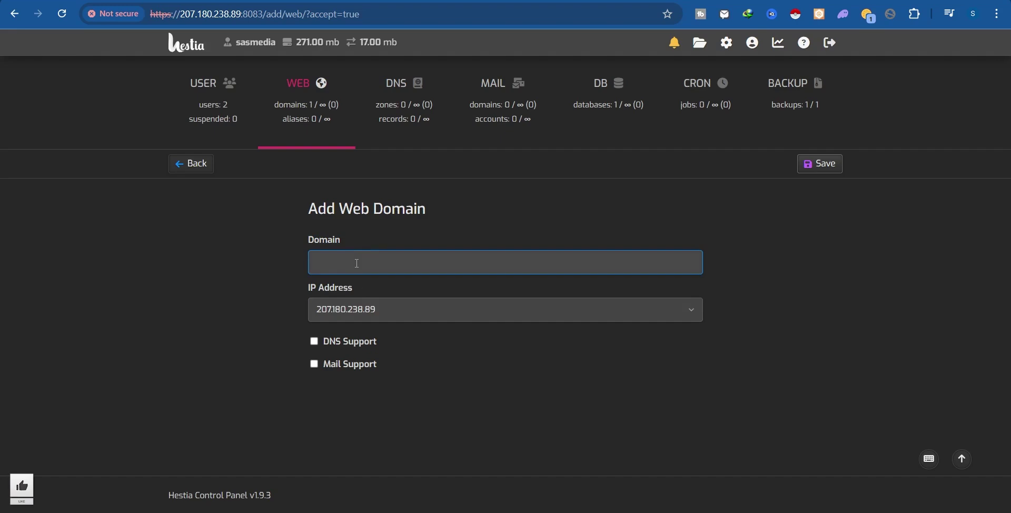
left_click(357, 264)
key("Down")
key("Down")
key("Return")
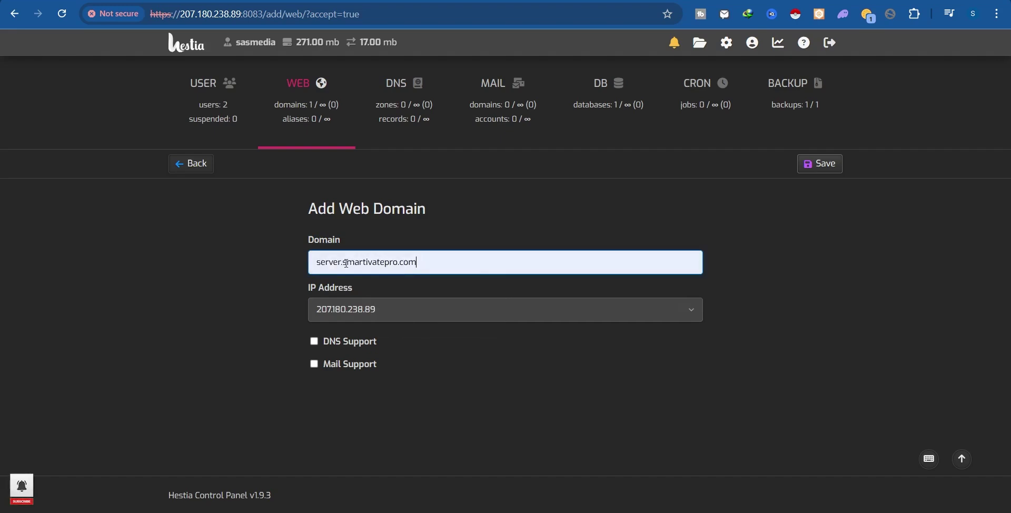
left_click_drag(346, 262, 204, 264)
key("BackSpace")
left_click_drag(313, 262, 397, 261)
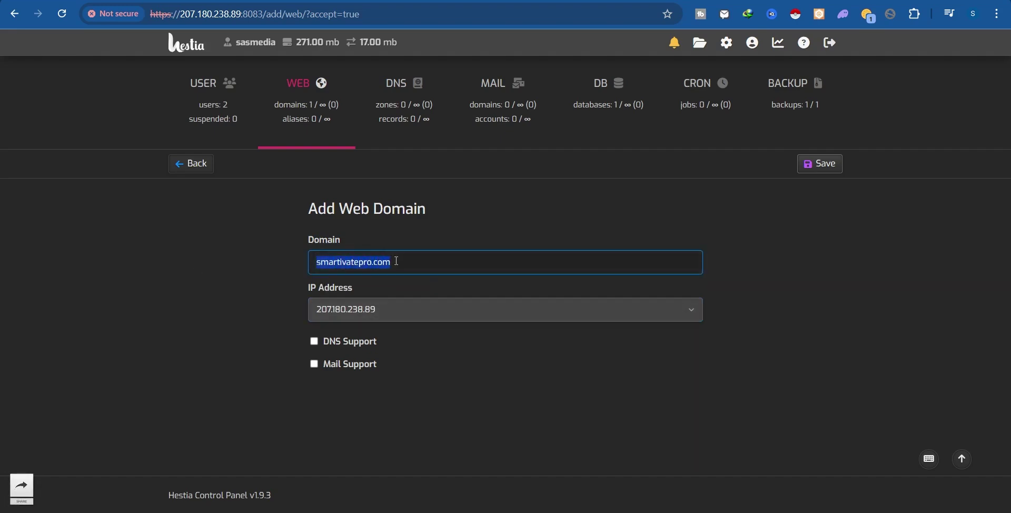
Choose IP address 207.180.238.89 and save the new web domain.
left_click(343, 312)
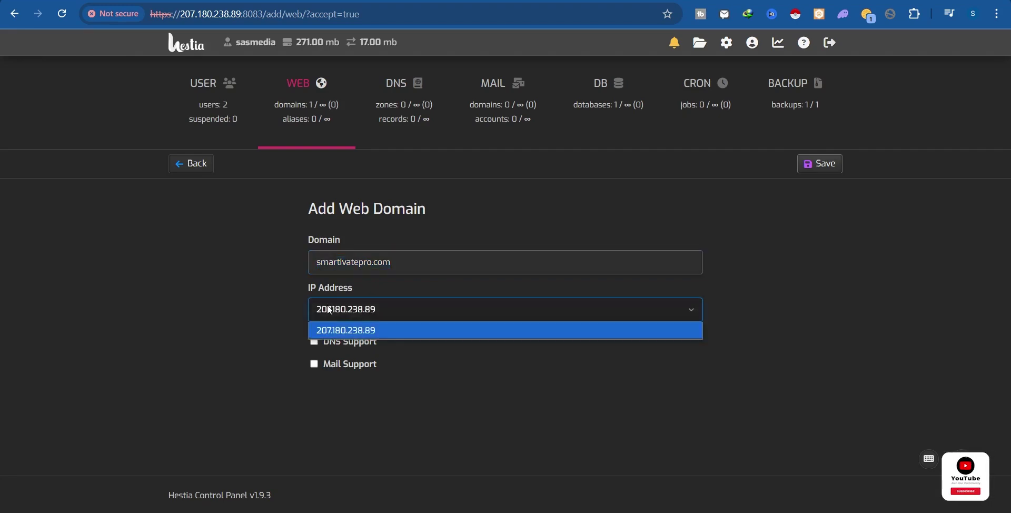
left_click(367, 330)
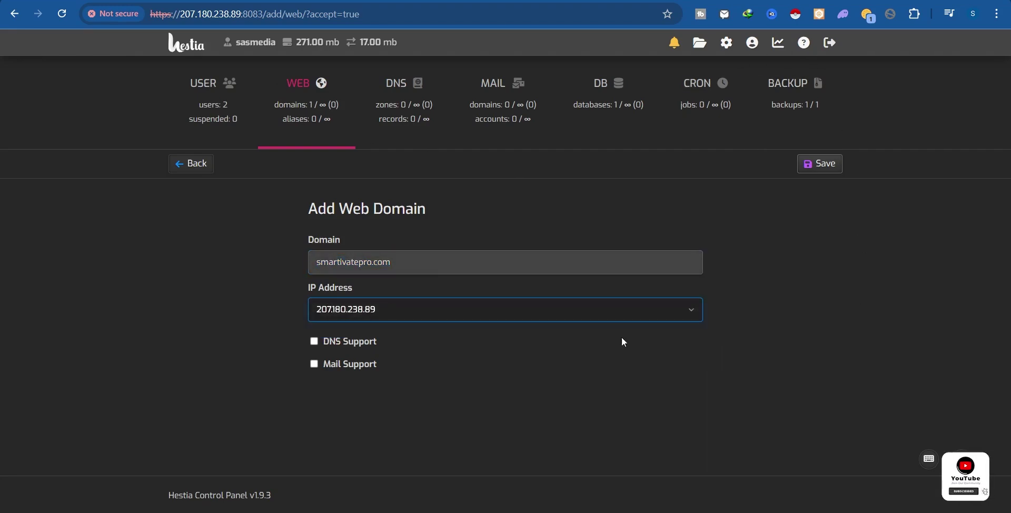
left_click(318, 364)
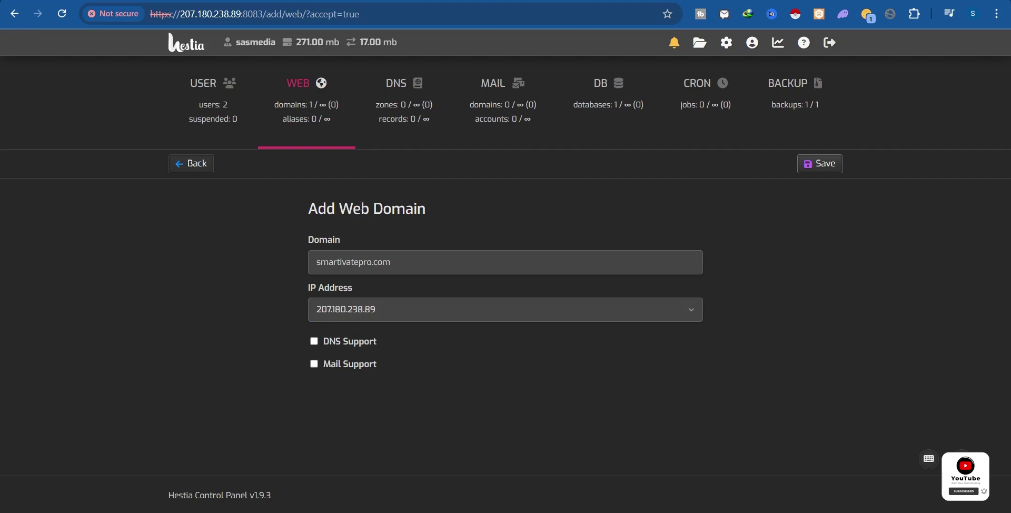
left_click(817, 165)
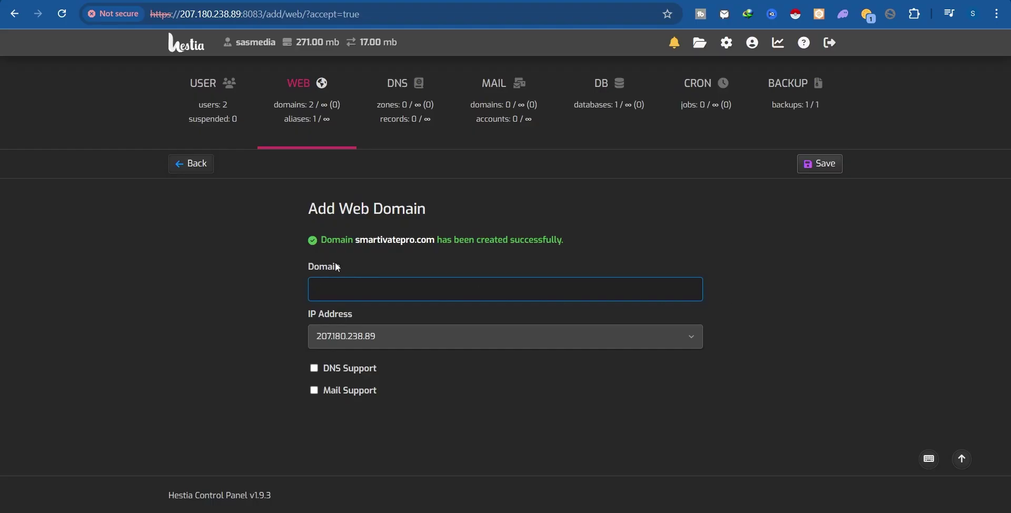
left_click_drag(315, 243, 561, 240)
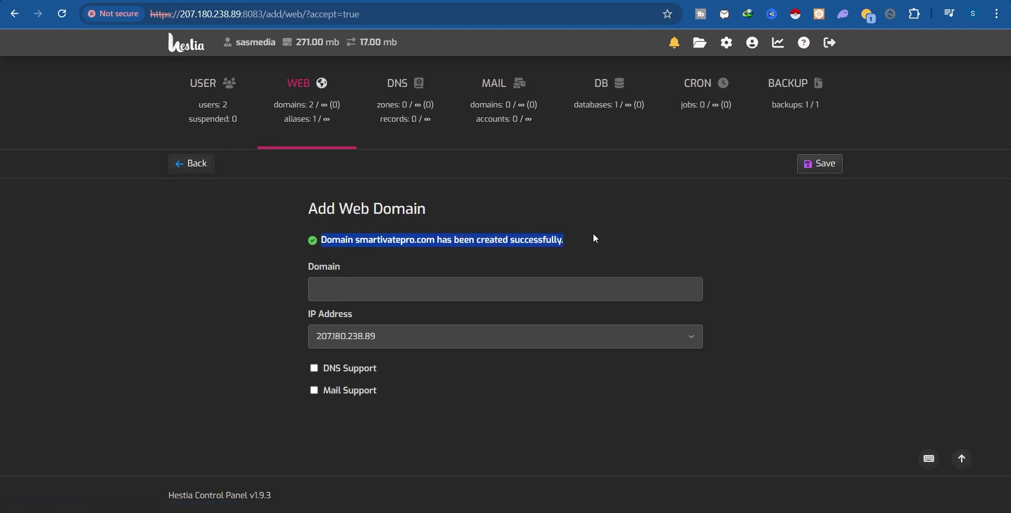
left_click(579, 235)
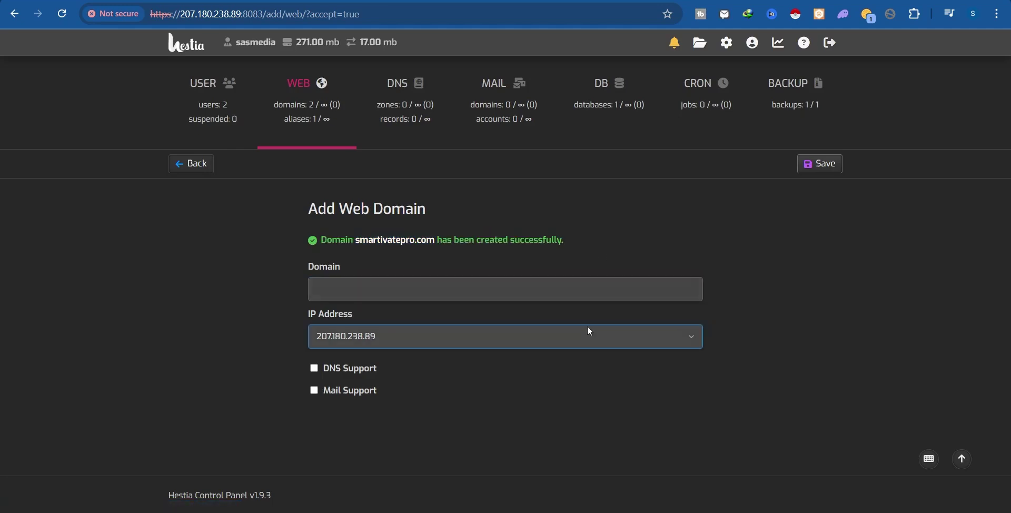
left_click(466, 298)
Scroll through smartivatepro.com's DNS records and check that the root @ A record points to 145.223.89.27.
left_click(369, 334)
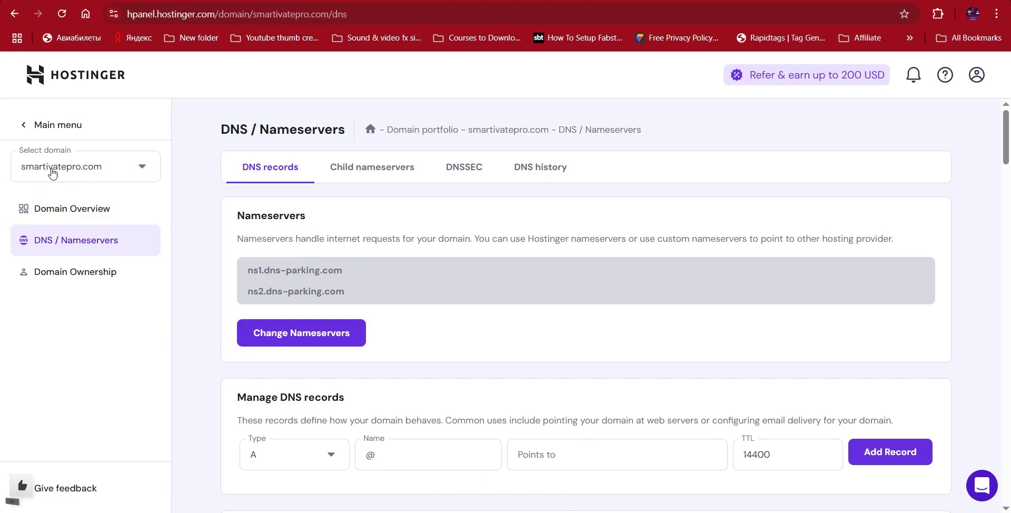
scroll(316, 284, "down", 5)
scroll(358, 326, "down", 6)
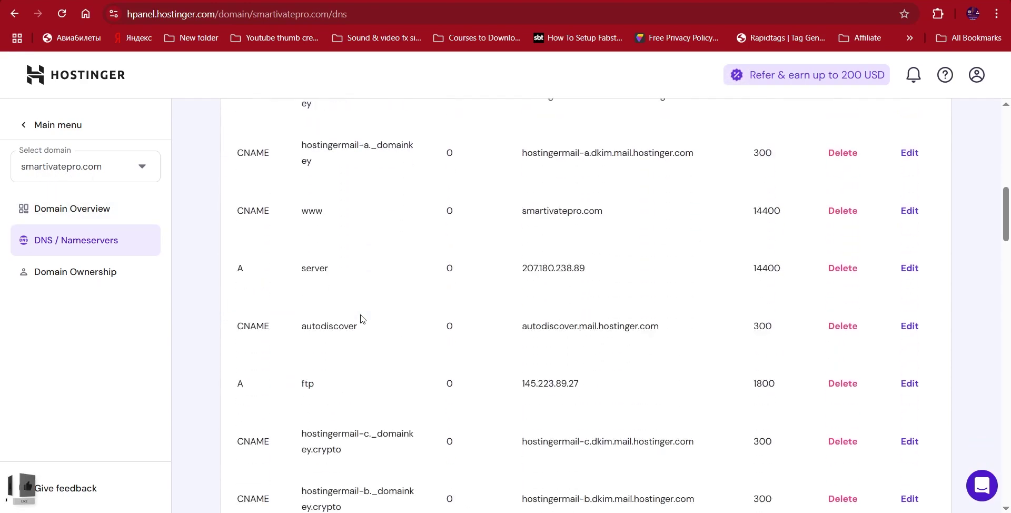
scroll(348, 265, "down", 12)
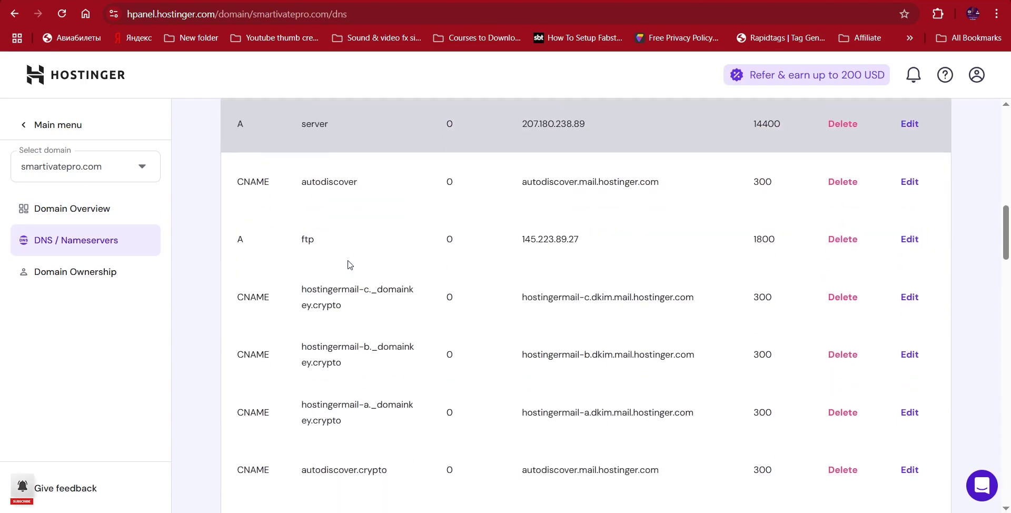
scroll(361, 263, "down", 20)
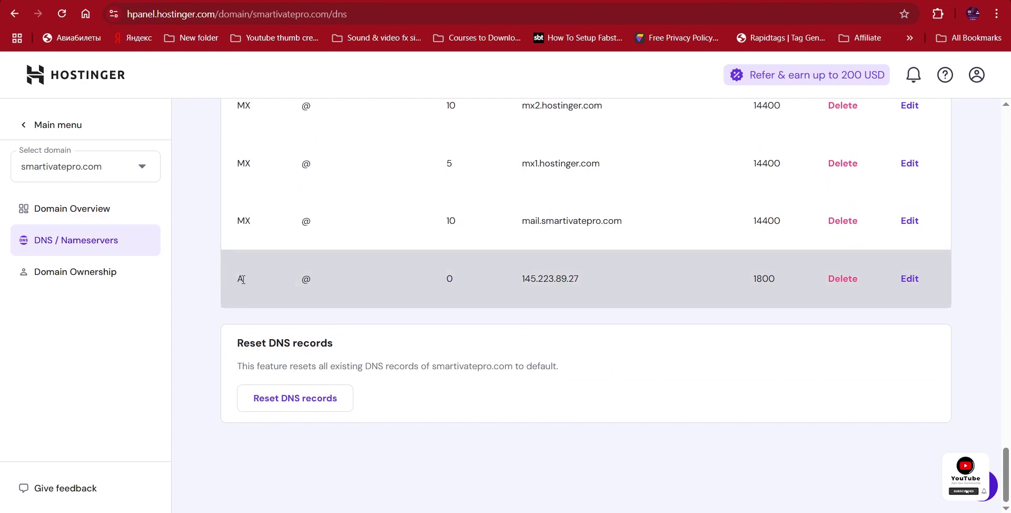
left_click_drag(307, 278, 364, 348)
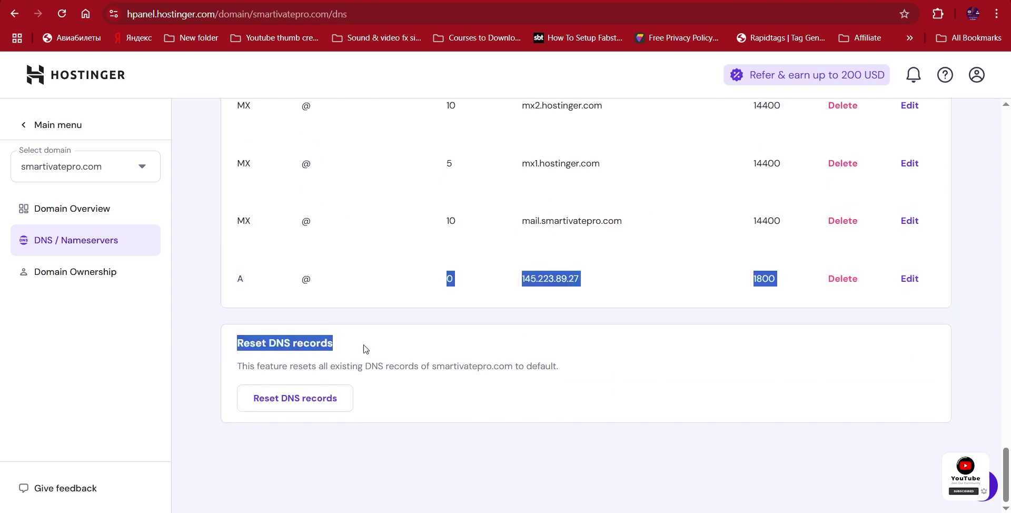
left_click(677, 467)
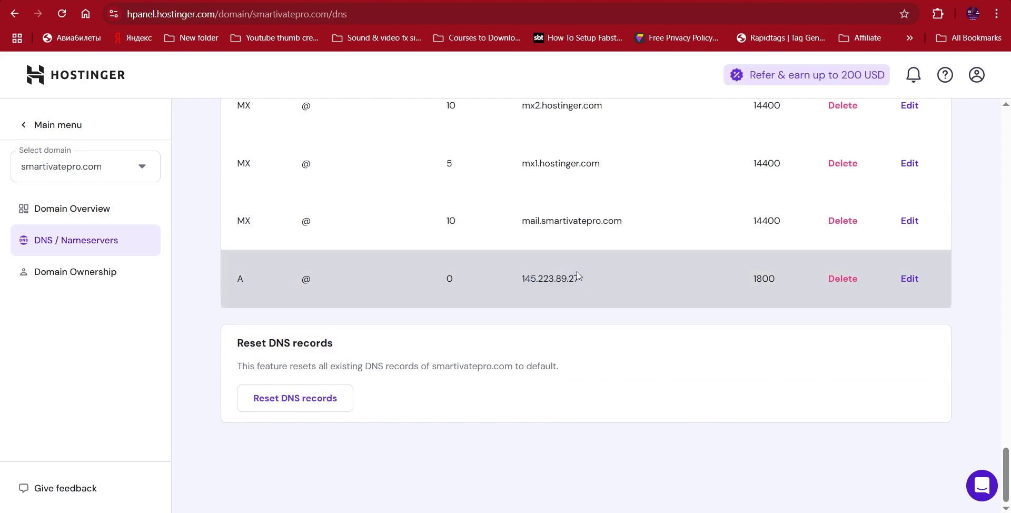
left_click_drag(581, 278, 522, 279)
left_click(624, 318)
scroll(590, 300, "up", 4)
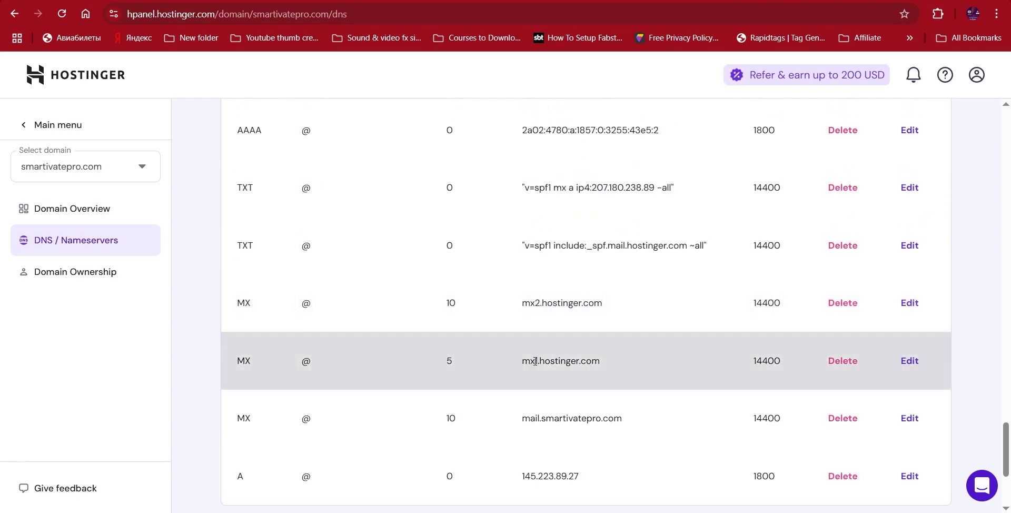
scroll(526, 363, "up", 15)
scroll(542, 408, "up", 8)
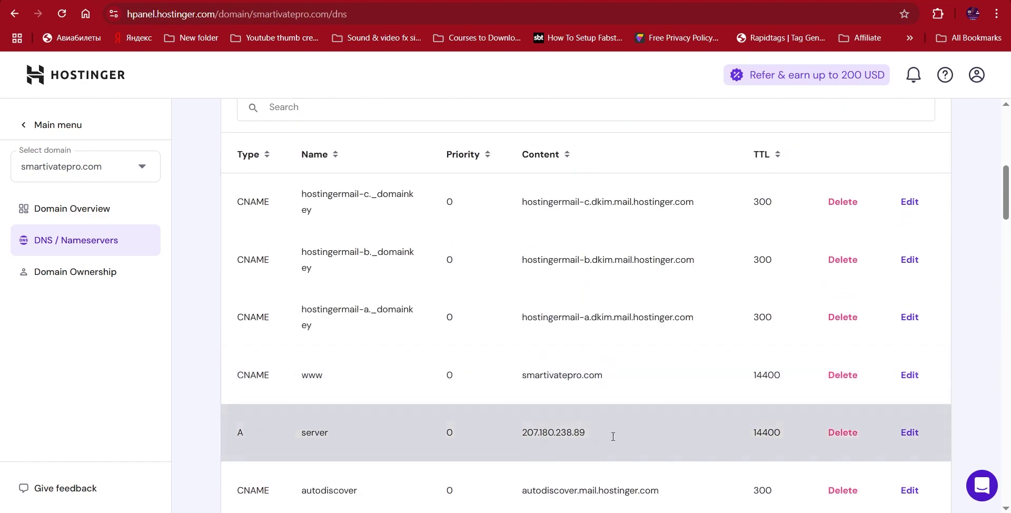
Check the server A record's 207.180.238.89 target, then locate the root @ record at 145.223.89.27.
left_click(910, 434)
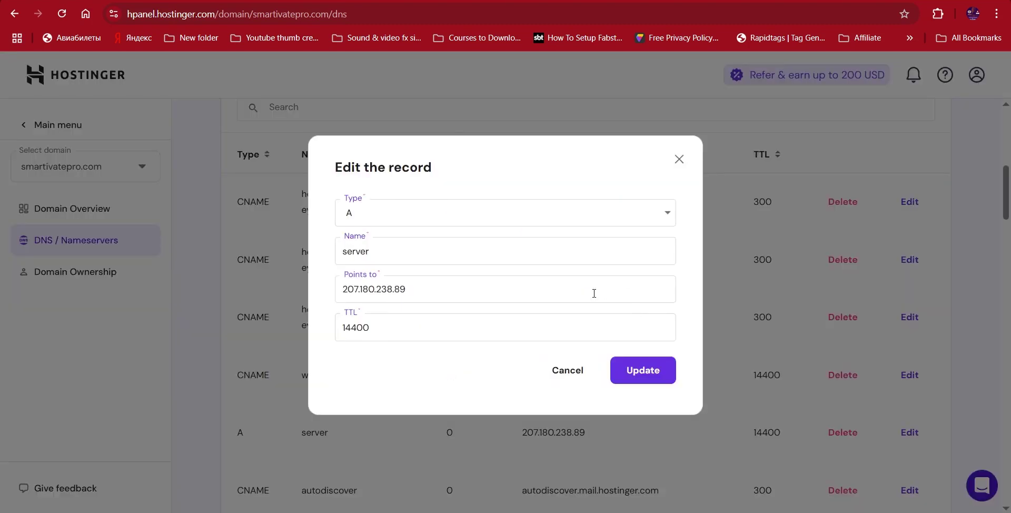
double_click(420, 294)
key("ctrl+c")
left_click(566, 378)
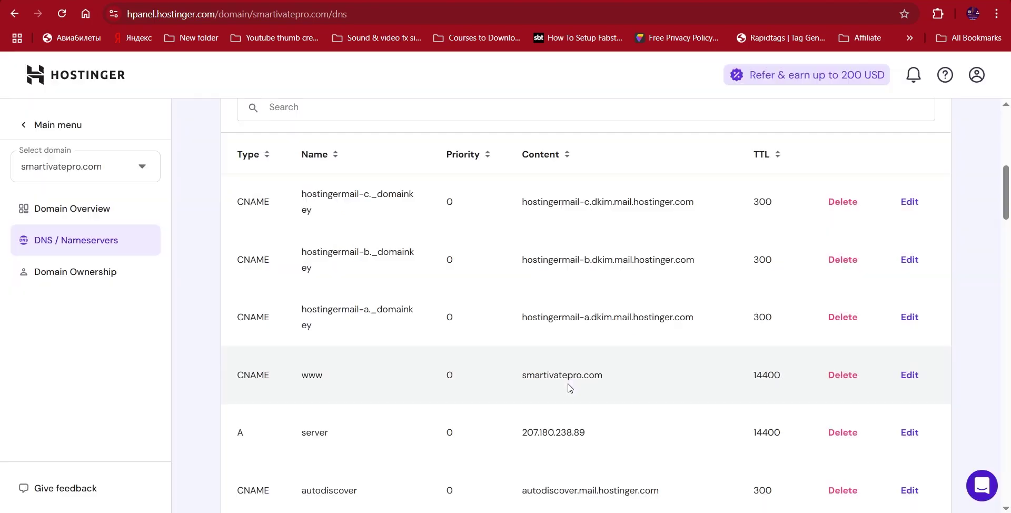
scroll(574, 386, "down", 10)
scroll(577, 385, "down", 6)
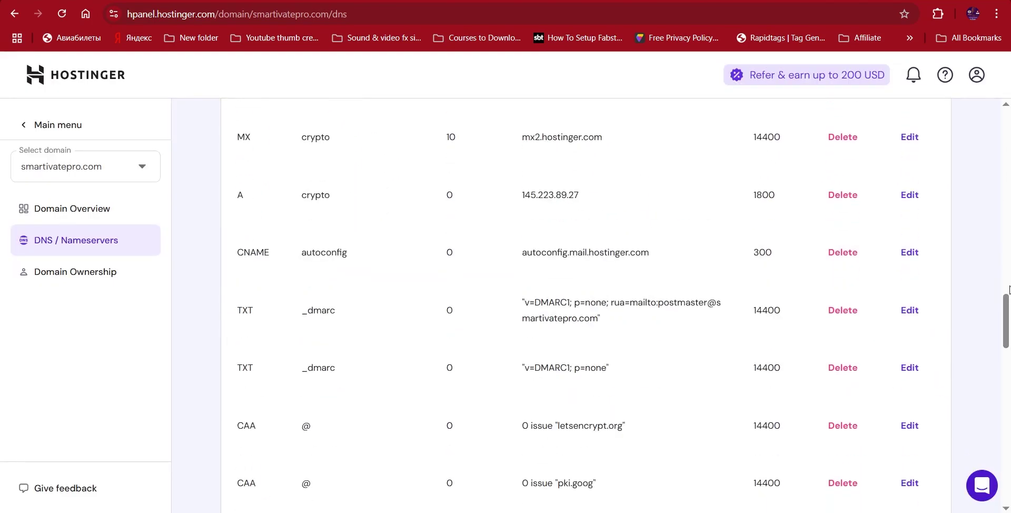
left_click_drag(1003, 322, 1002, 455)
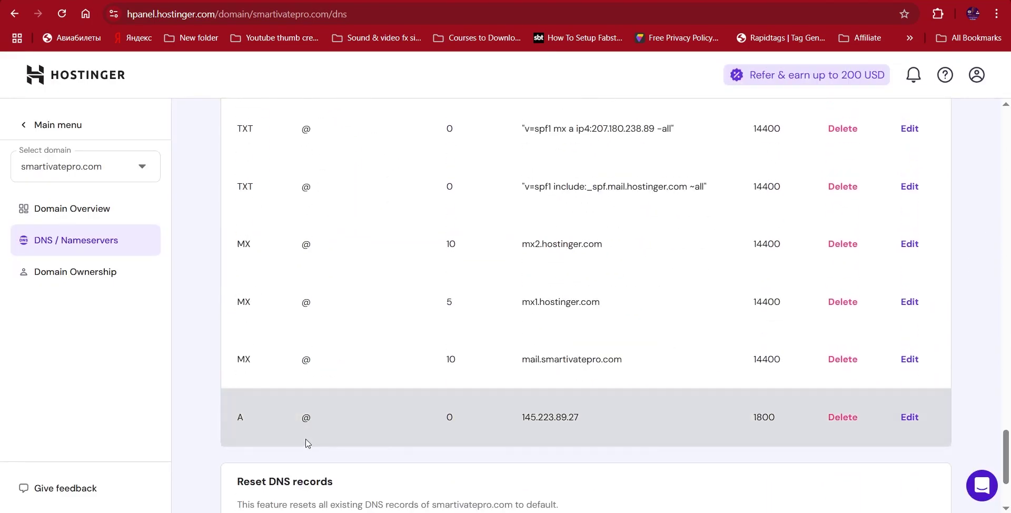
triple_click(240, 418)
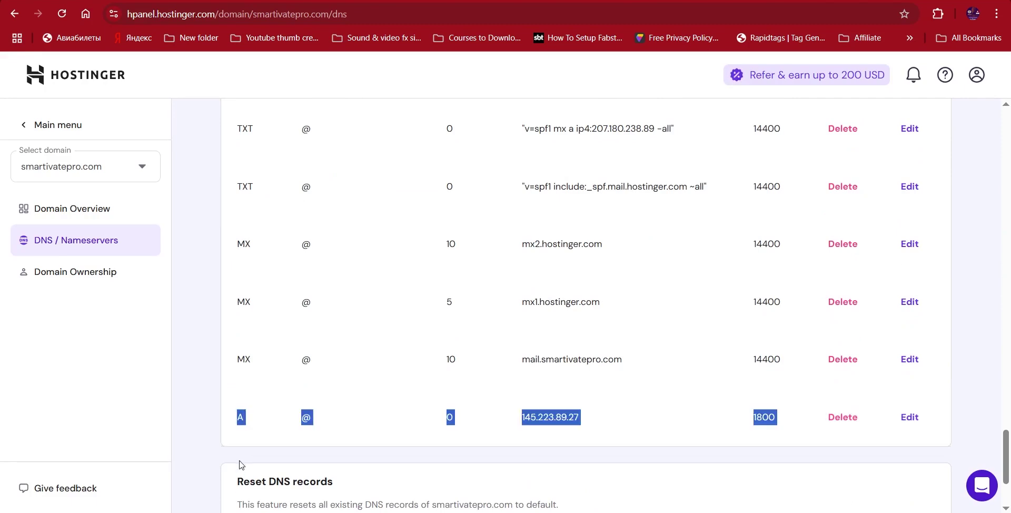
left_click(291, 429)
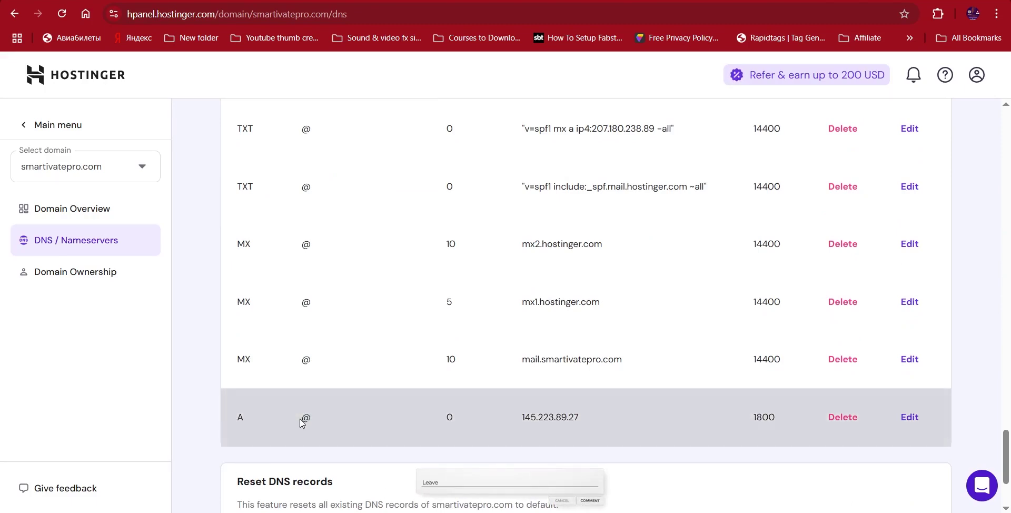
left_click_drag(301, 423, 316, 423)
left_click_drag(521, 417, 591, 413)
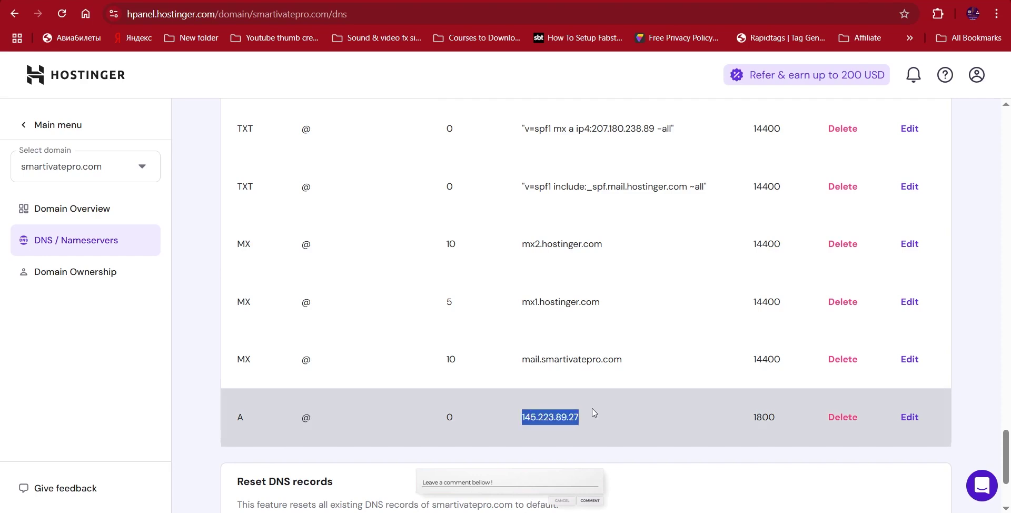
Change the @ A record to point to 207.180.238.89 and update it.
left_click(921, 425)
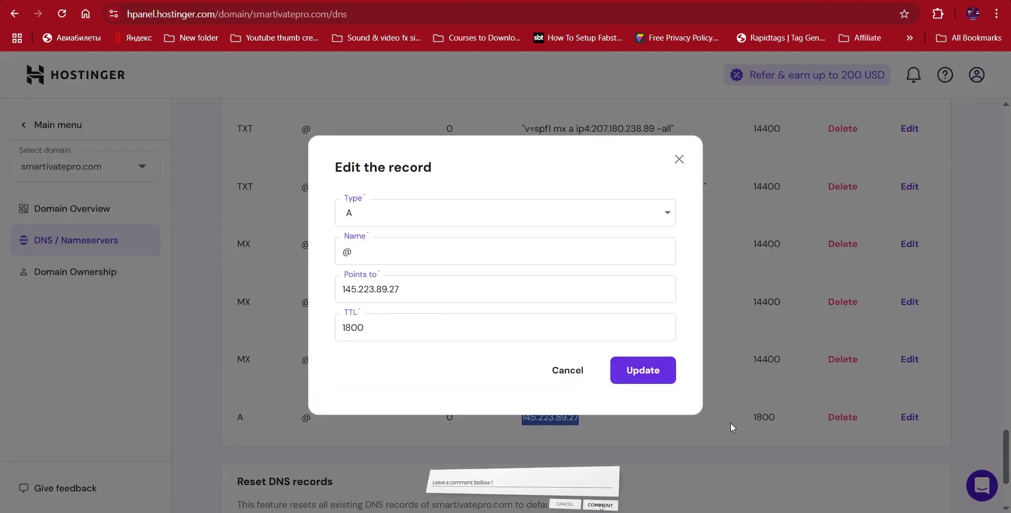
left_click_drag(340, 290, 400, 292)
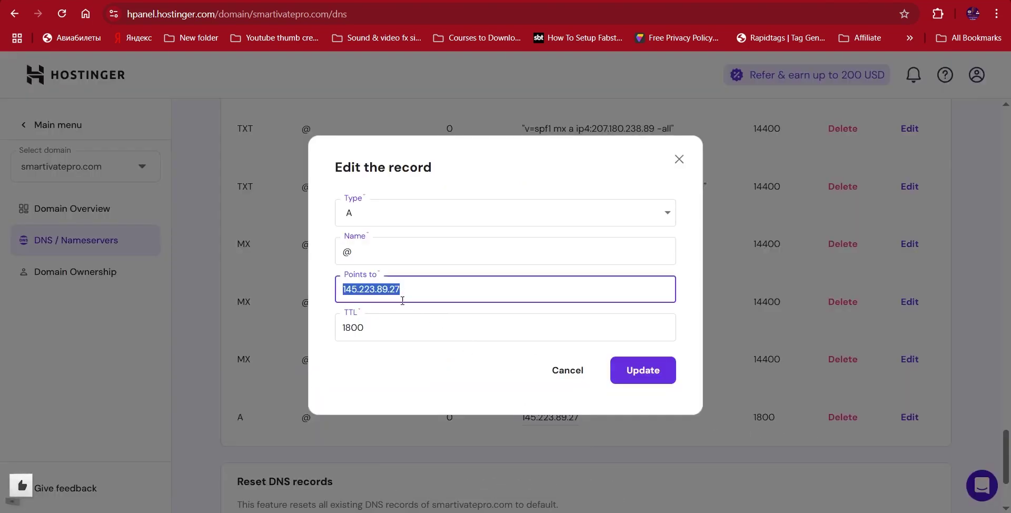
key("ctrl+v")
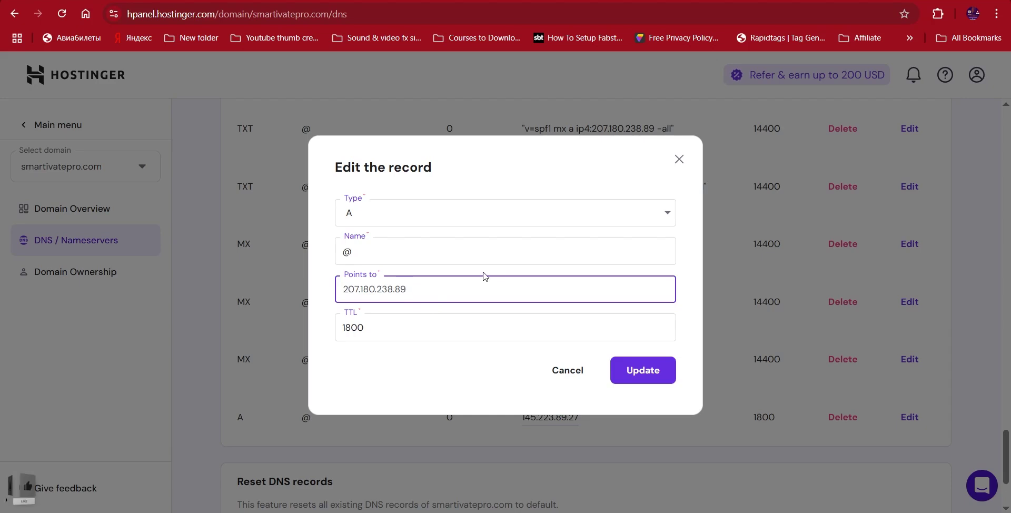
double_click(347, 251)
left_click_drag(387, 250, 314, 260)
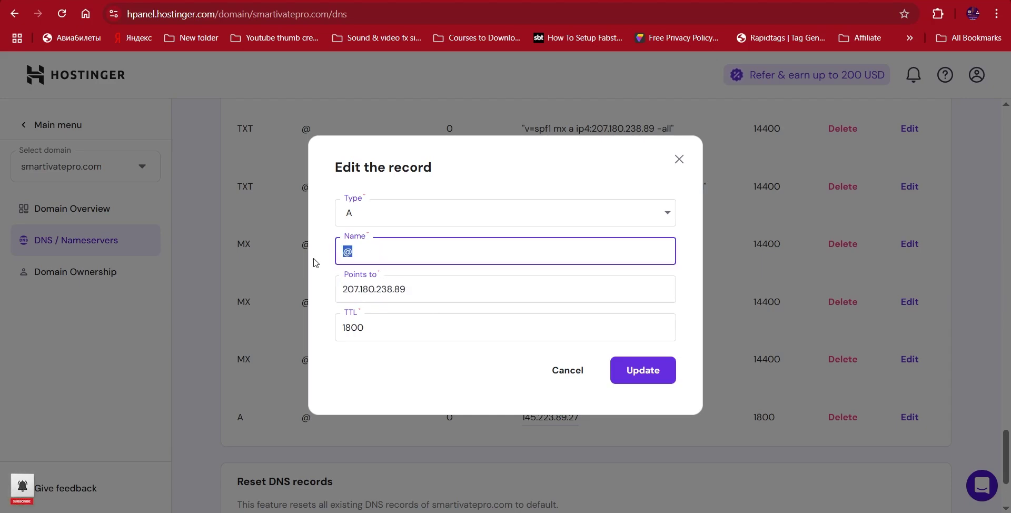
left_click(376, 245)
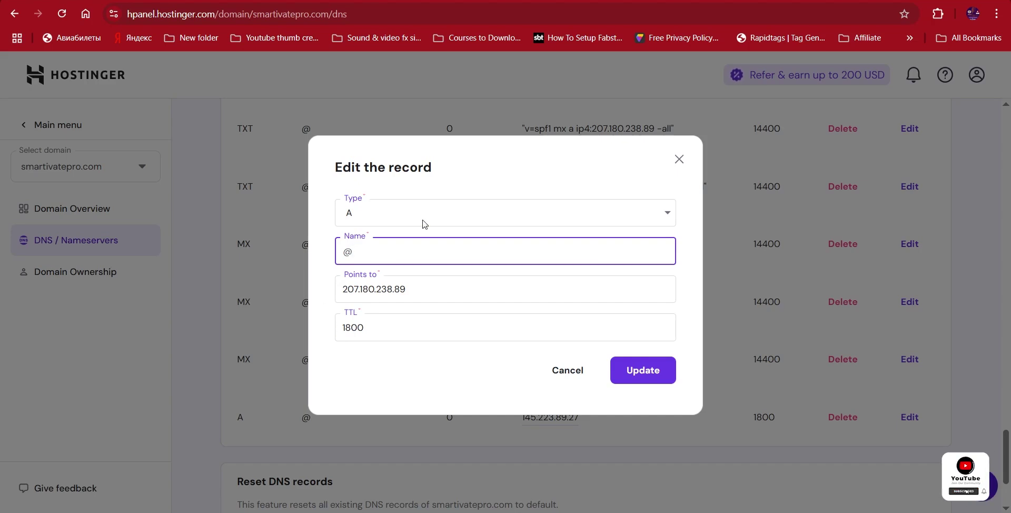
left_click(622, 370)
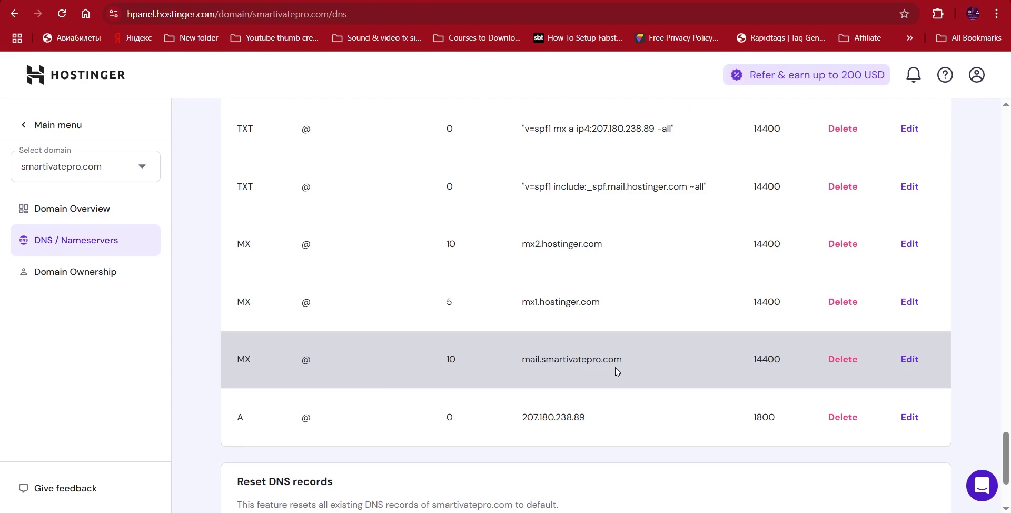
scroll(693, 220, "up", 4)
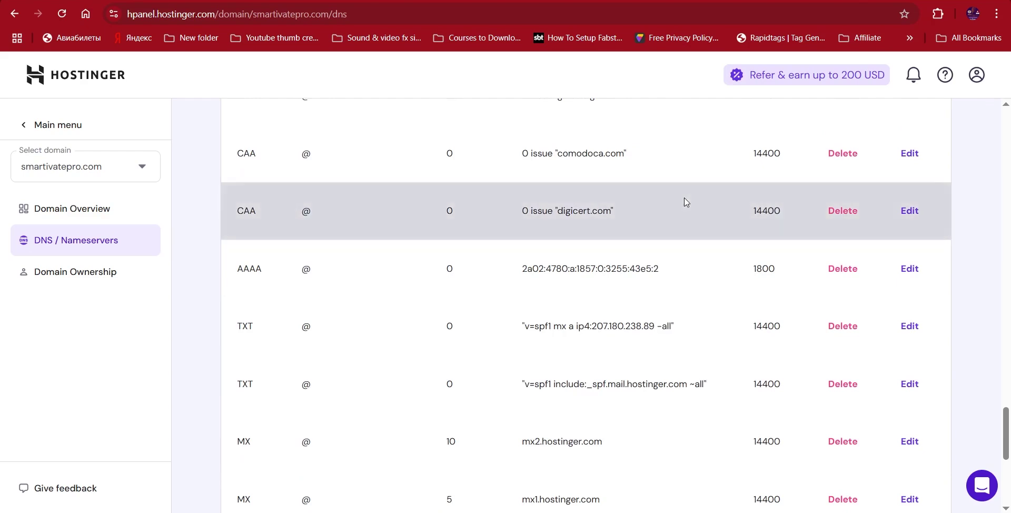
scroll(688, 203, "down", 4)
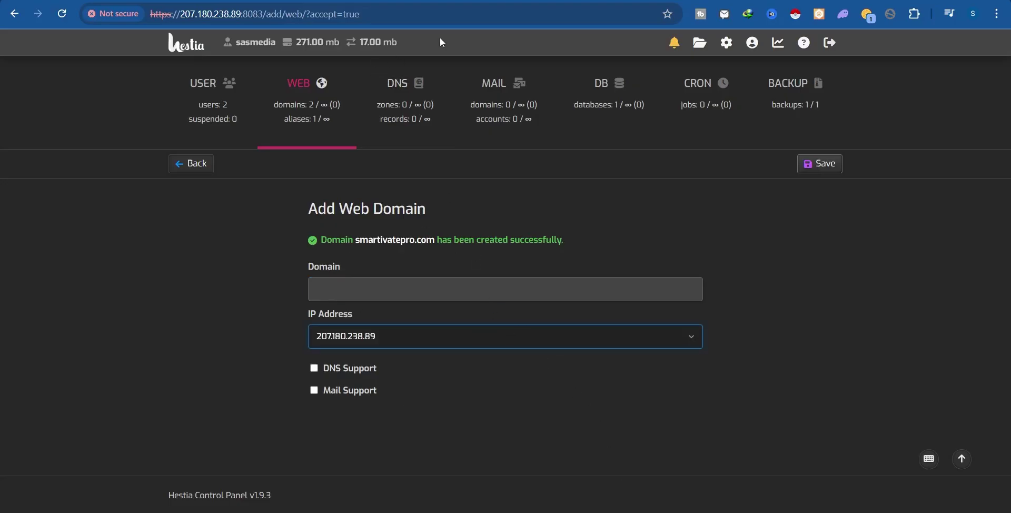
Return to the web domains list and check smartivatepro.com's SSL and Statistics columns.
left_click(200, 167)
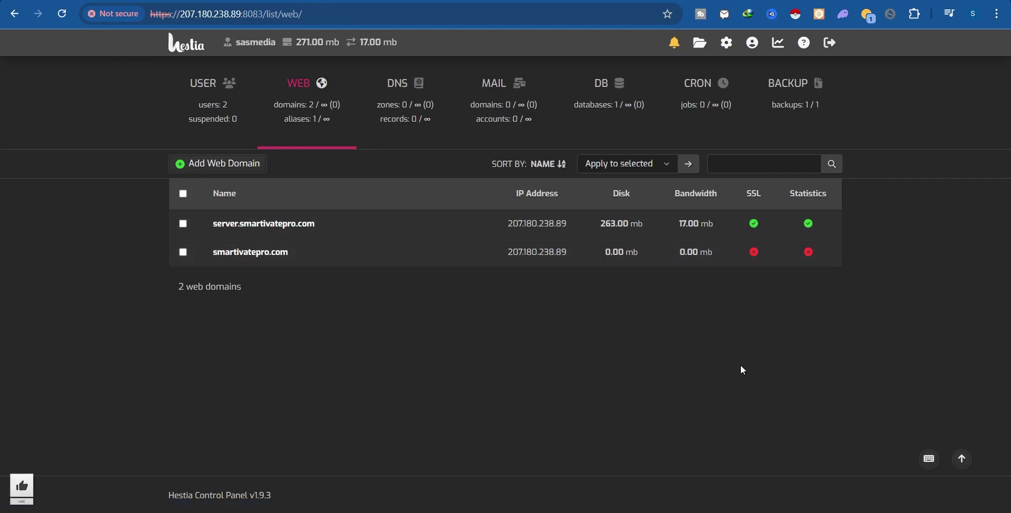
double_click(754, 193)
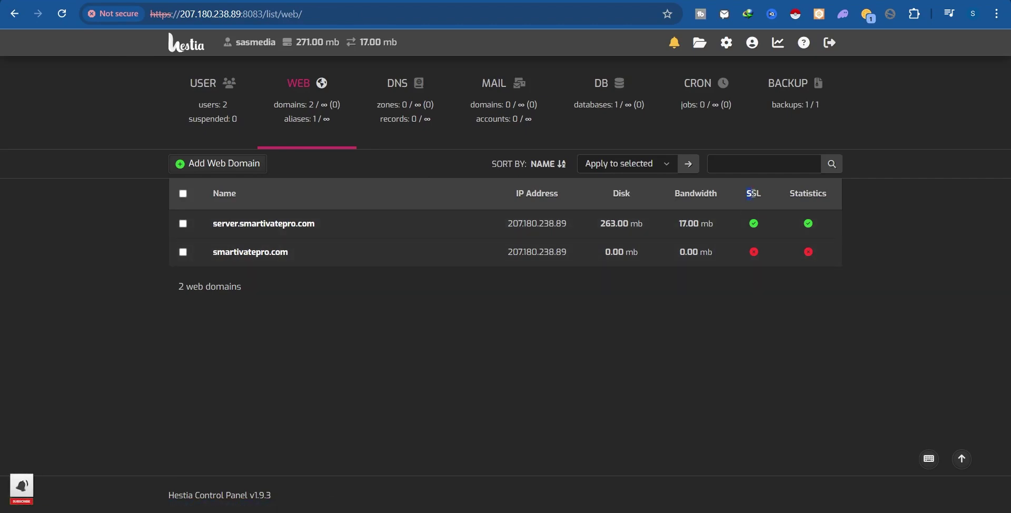
double_click(797, 192)
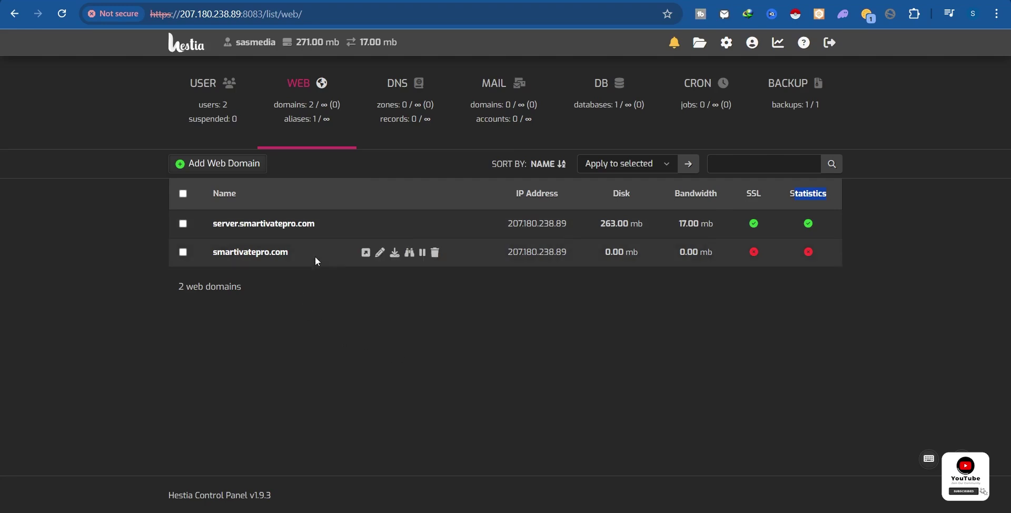
Edit smartivatepro.com, keeping IP 207.180.238.89 and setting Web Statistics to awstats.
left_click(381, 257)
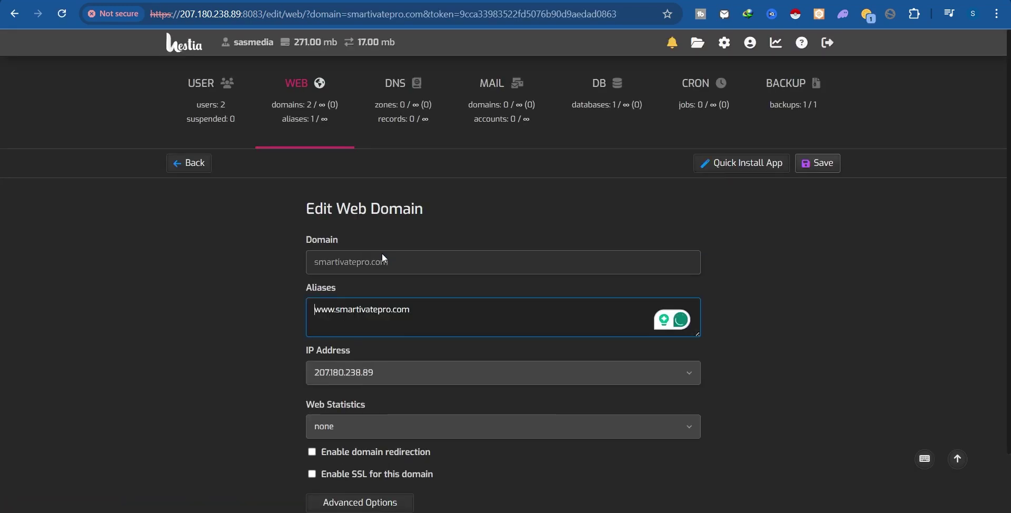
scroll(383, 252, "down", 2)
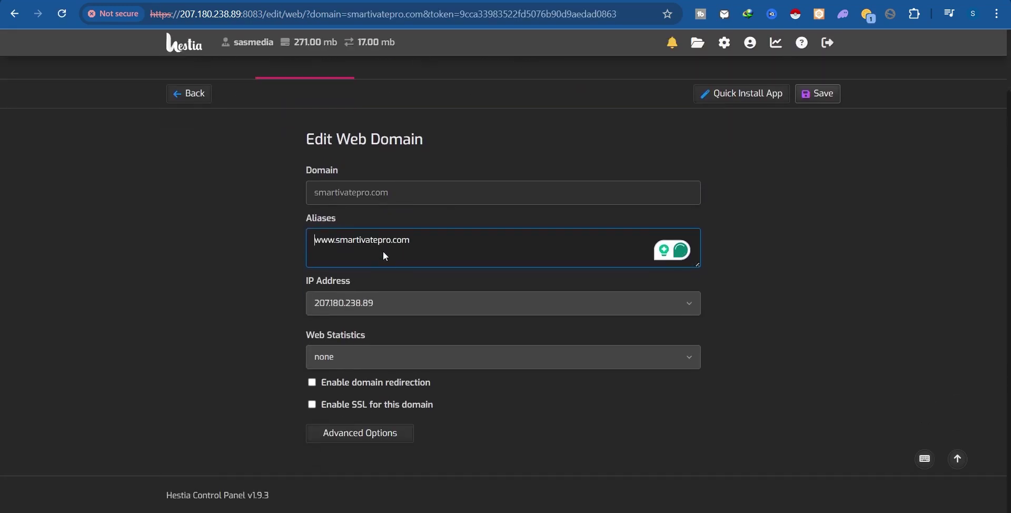
left_click_drag(424, 241, 295, 241)
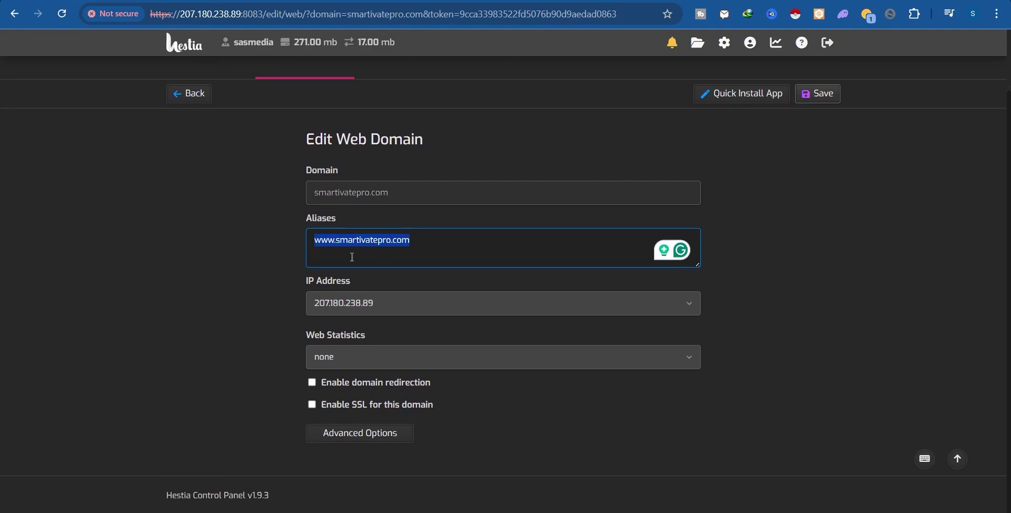
left_click(429, 283)
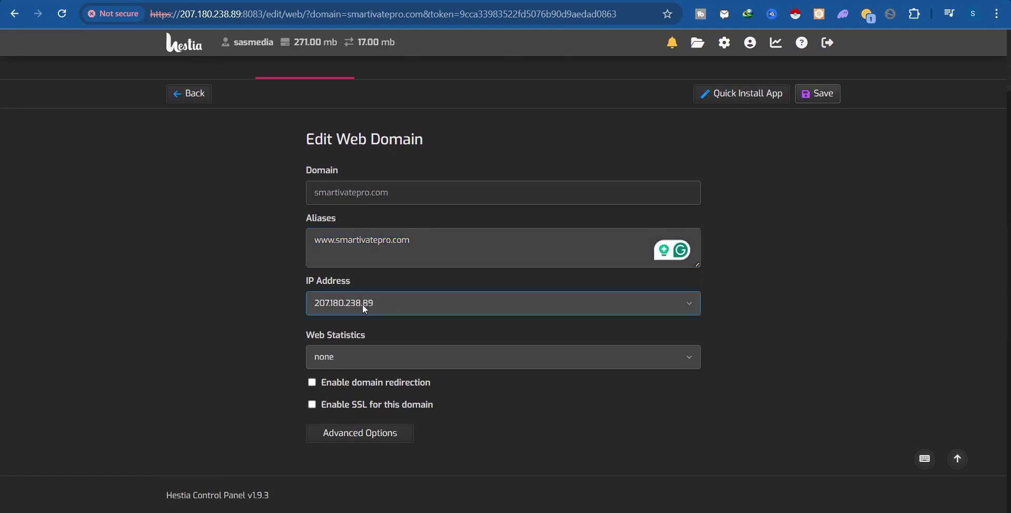
left_click(366, 310)
left_click(425, 279)
left_click(356, 337)
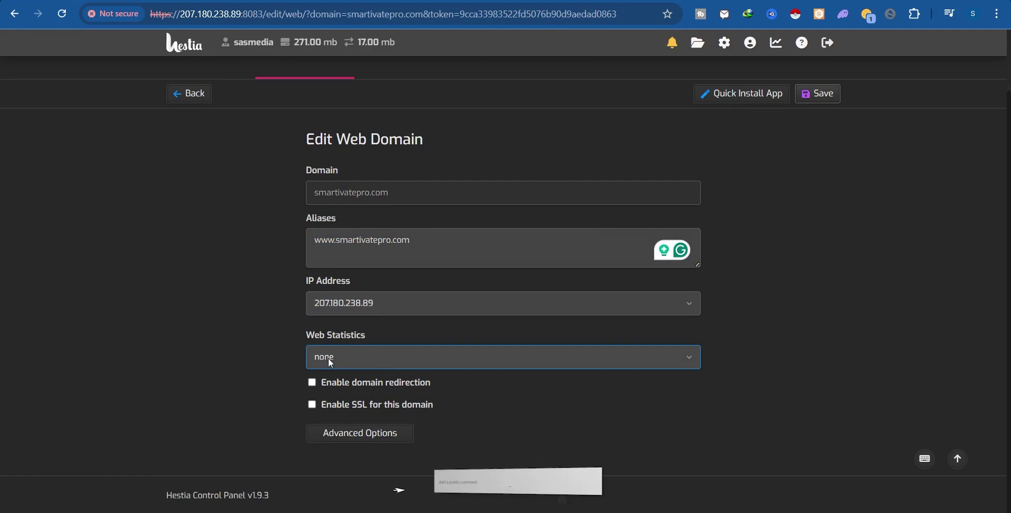
left_click(342, 358)
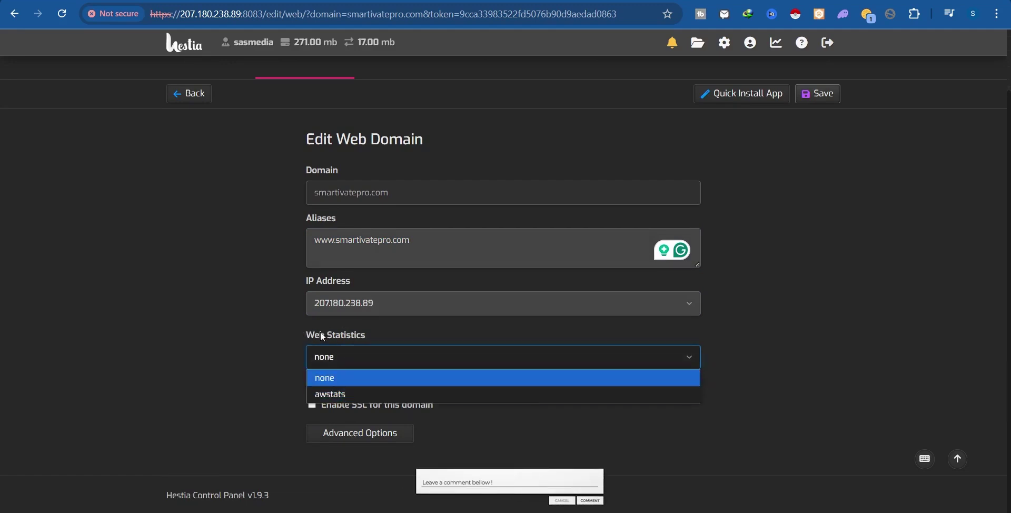
left_click(333, 396)
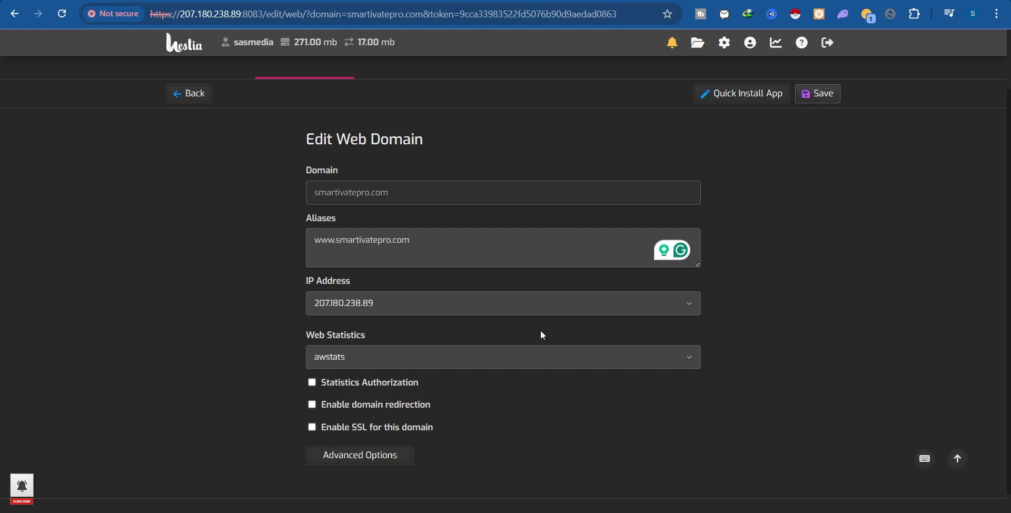
scroll(325, 403, "down", 1)
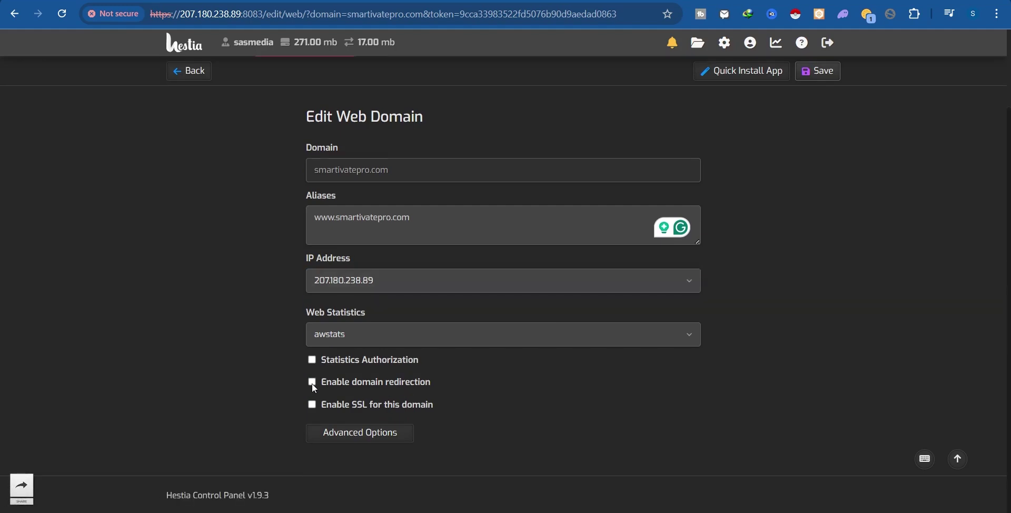
left_click(311, 382)
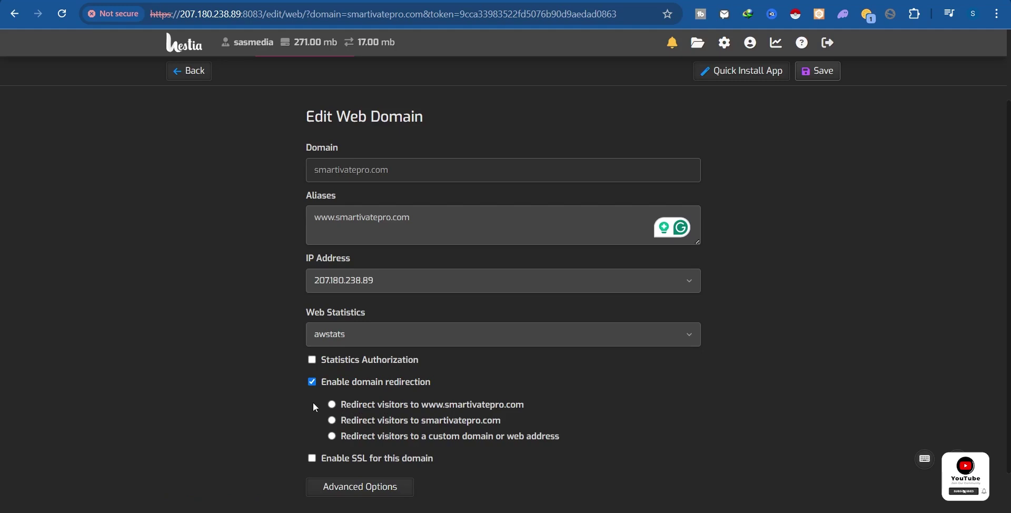
left_click(332, 404)
scroll(531, 399, "down", 1)
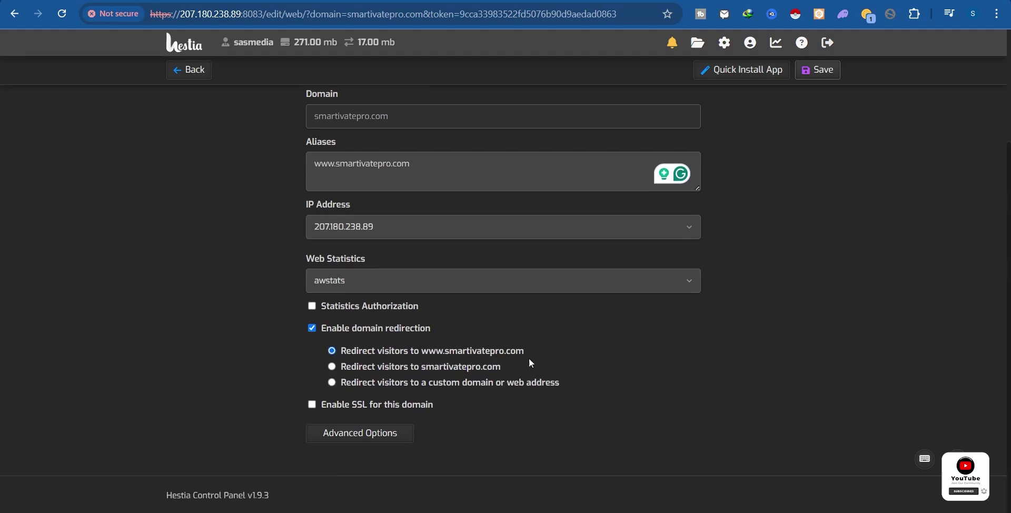
left_click(332, 367)
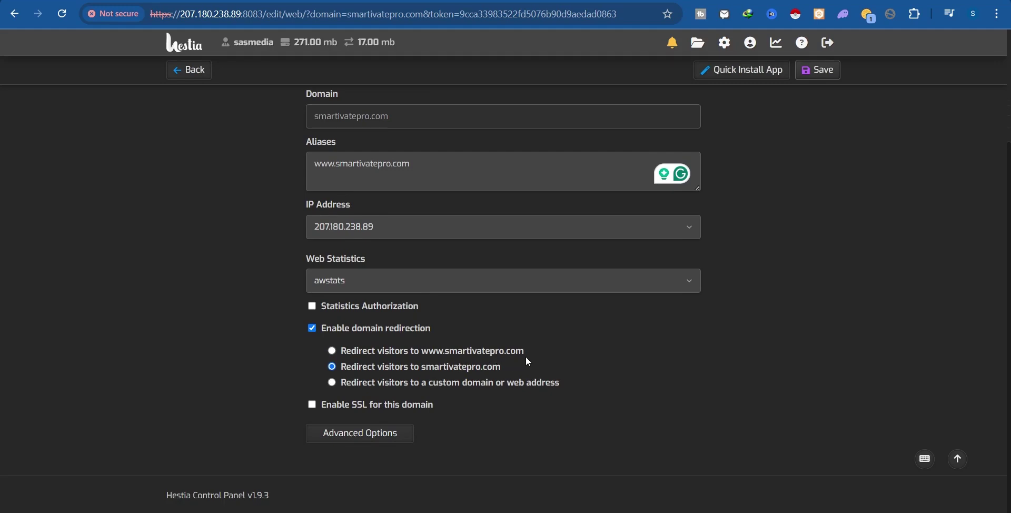
Enable SSL for the domain using a Let's Encrypt certificate.
left_click(312, 405)
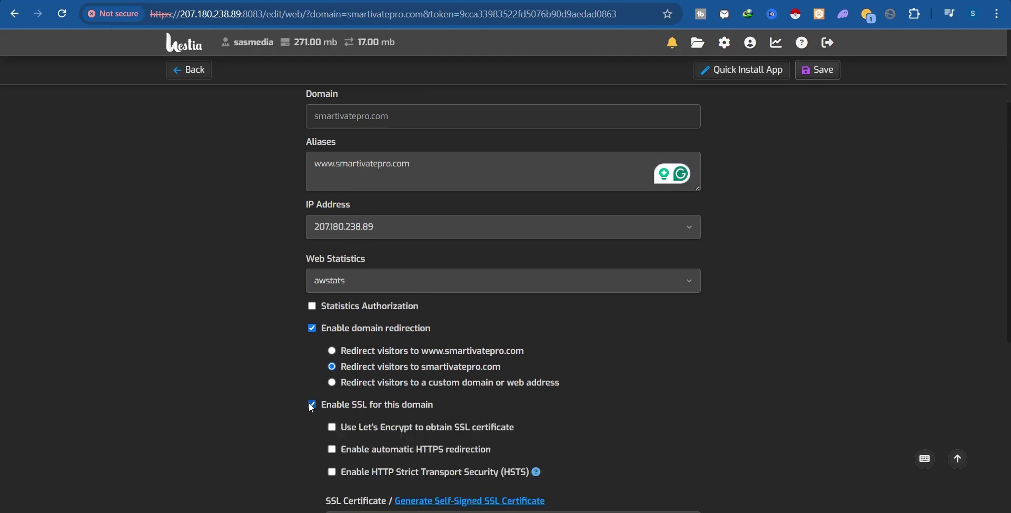
scroll(337, 415, "down", 1)
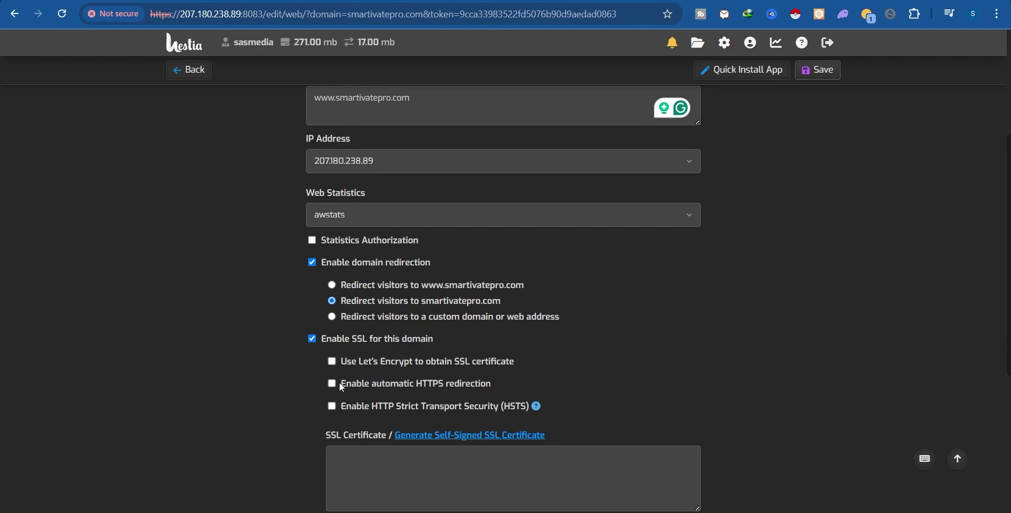
scroll(367, 371, "down", 1)
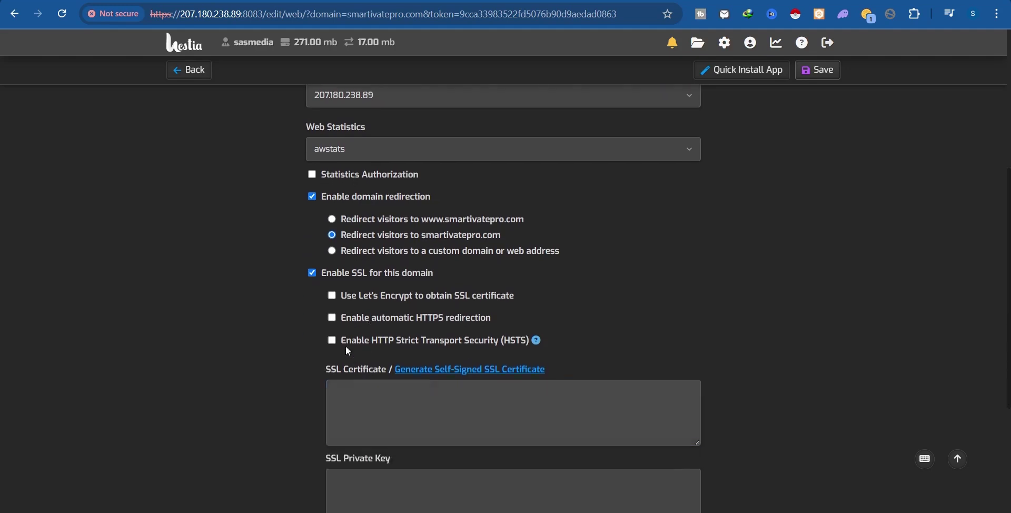
left_click(331, 297)
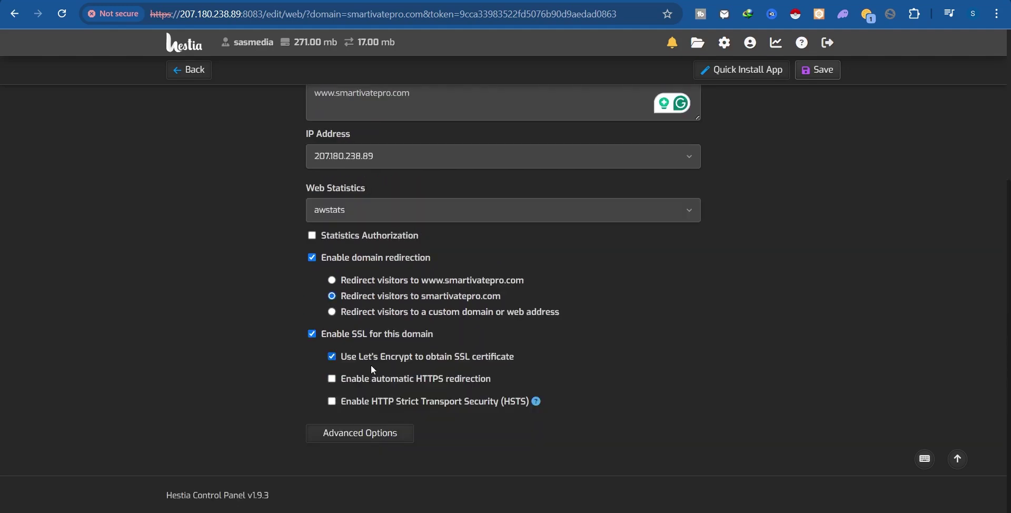
left_click_drag(397, 357, 411, 356)
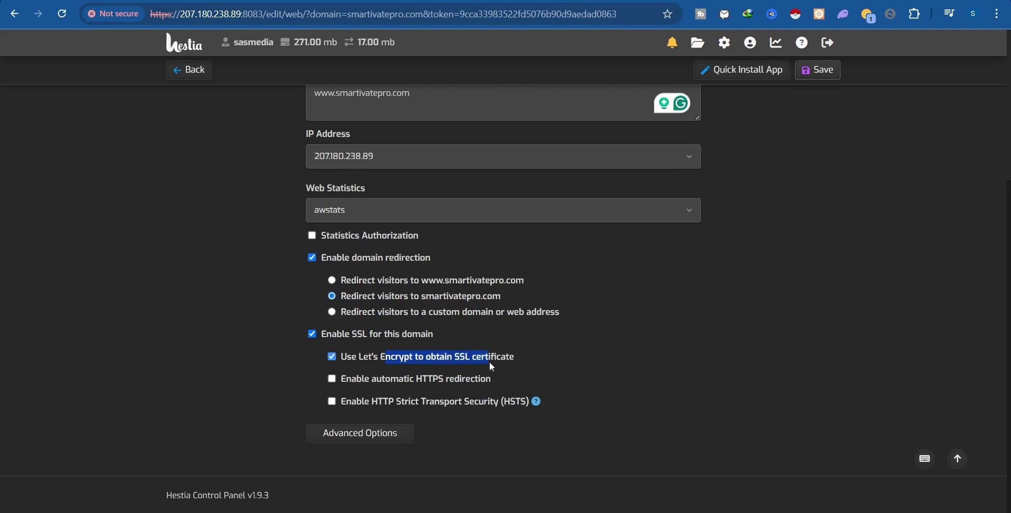
left_click(559, 363)
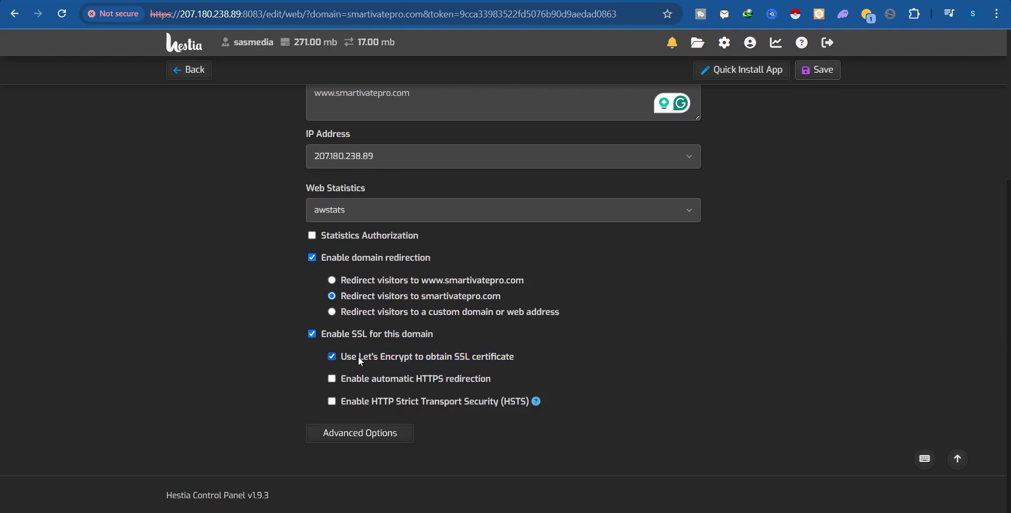
left_click_drag(403, 356, 522, 358)
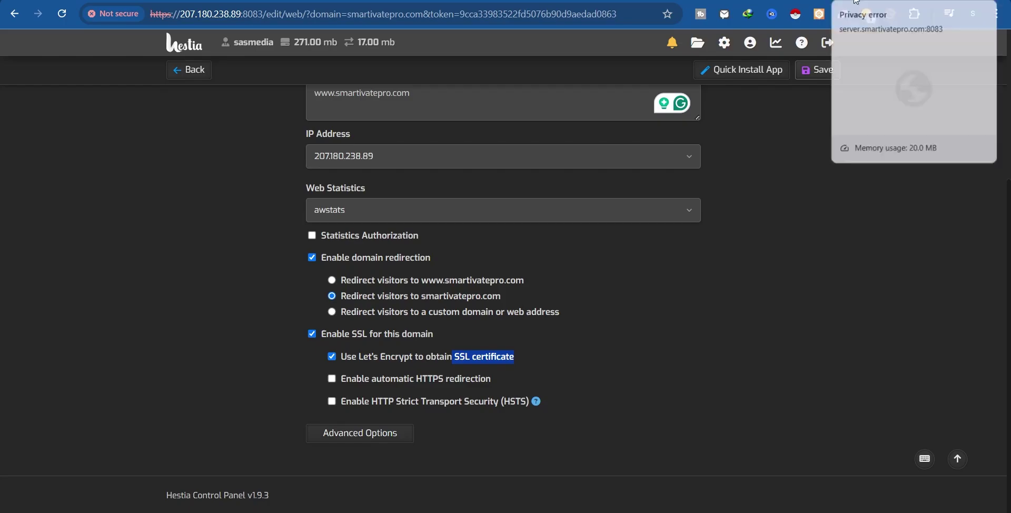
Turn on automatic HTTPS redirection and HTTP Strict Transport Security (HSTS).
key("ctrl+Tab")
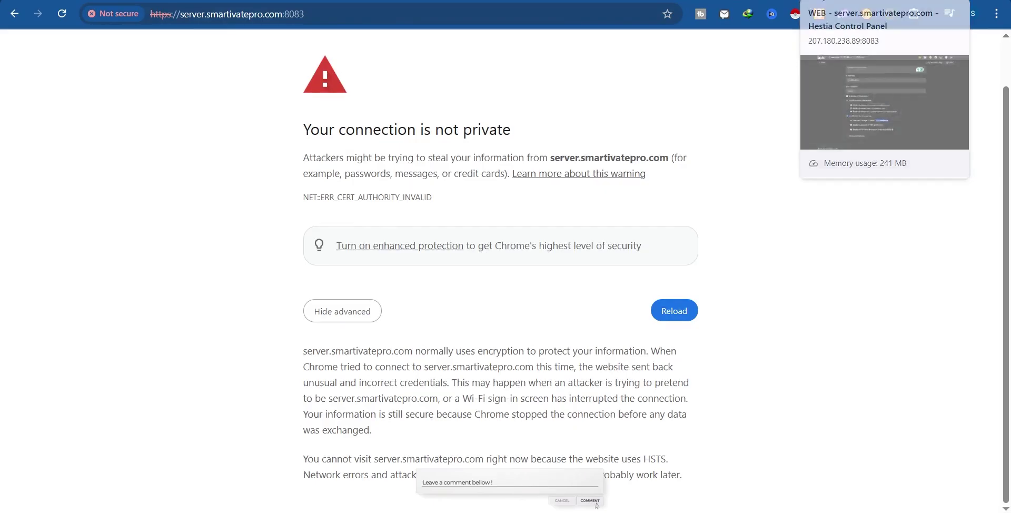
left_click(843, 1)
left_click(576, 260)
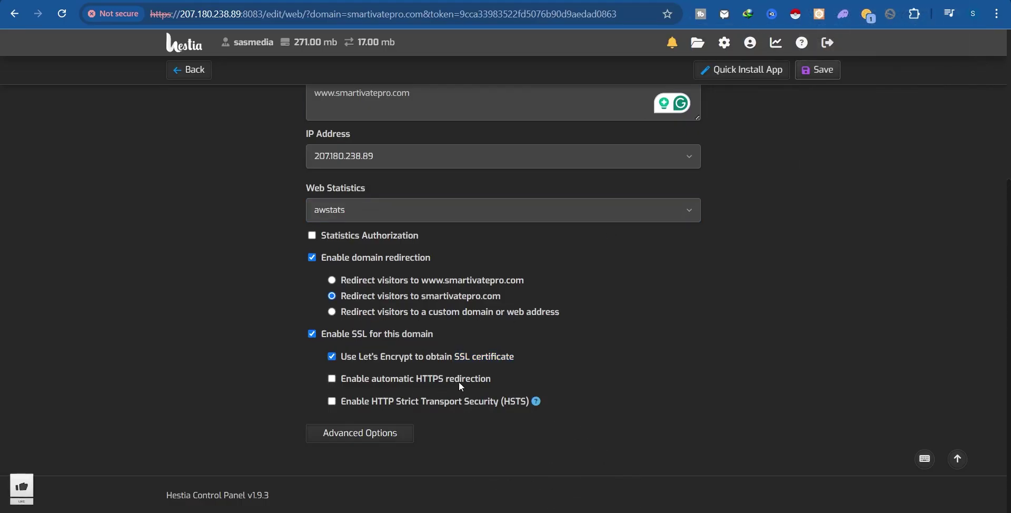
left_click(332, 378)
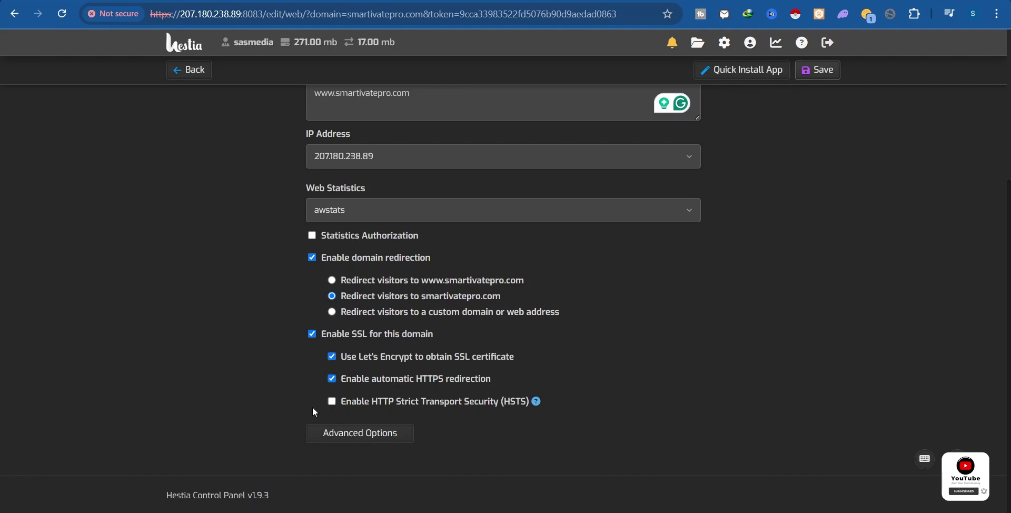
left_click(332, 402)
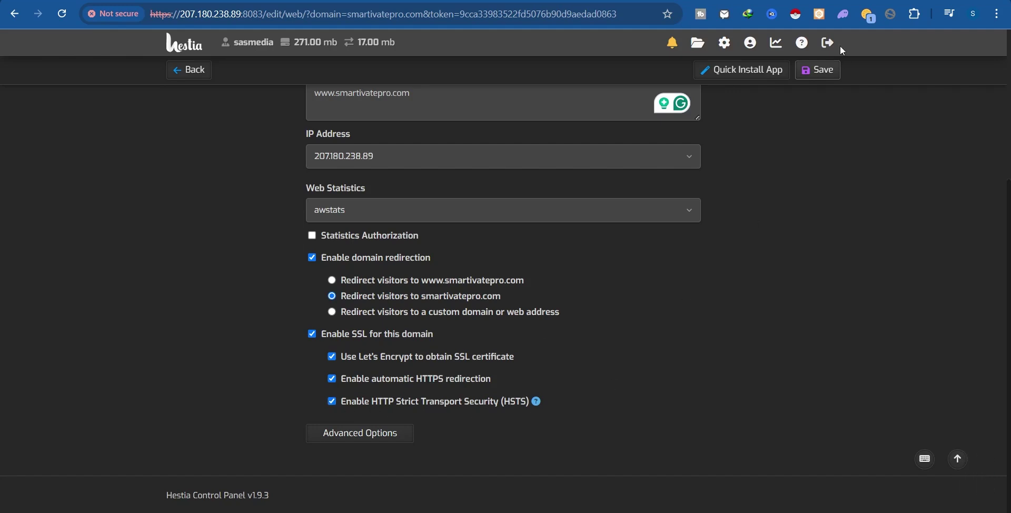
Save the domain, note the Let's Encrypt validation error, and expand the empty certificate fields.
left_click(817, 71)
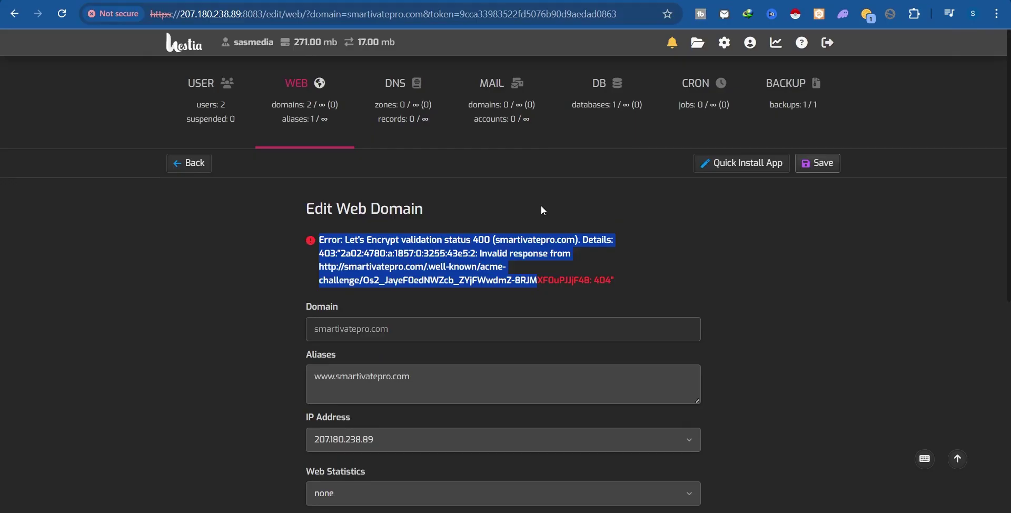
left_click(341, 238)
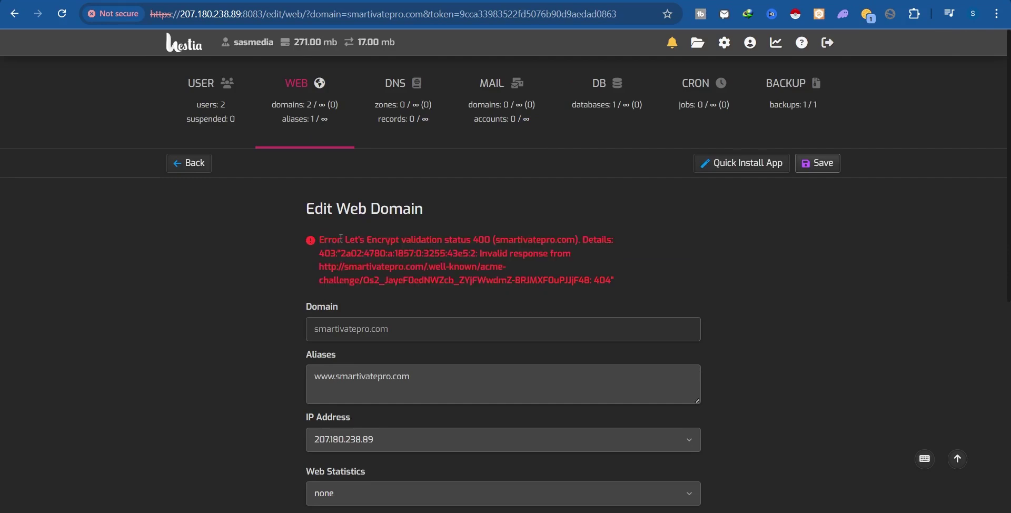
left_click_drag(318, 232, 626, 283)
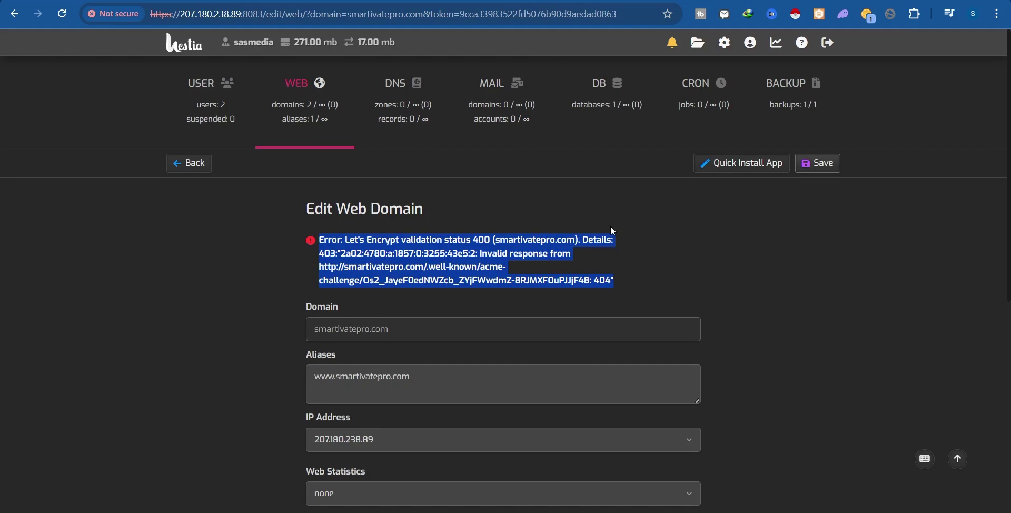
scroll(613, 231, "down", 6)
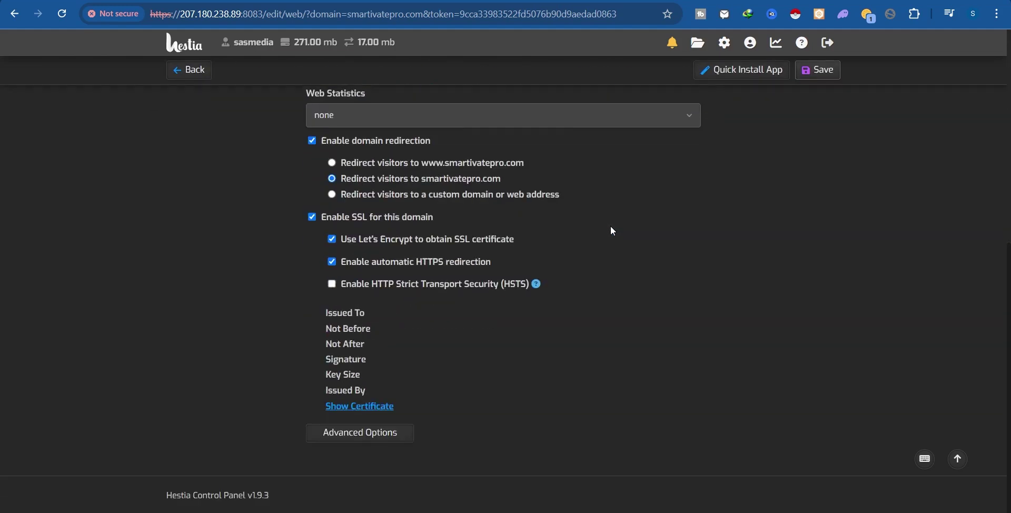
triple_click(373, 407)
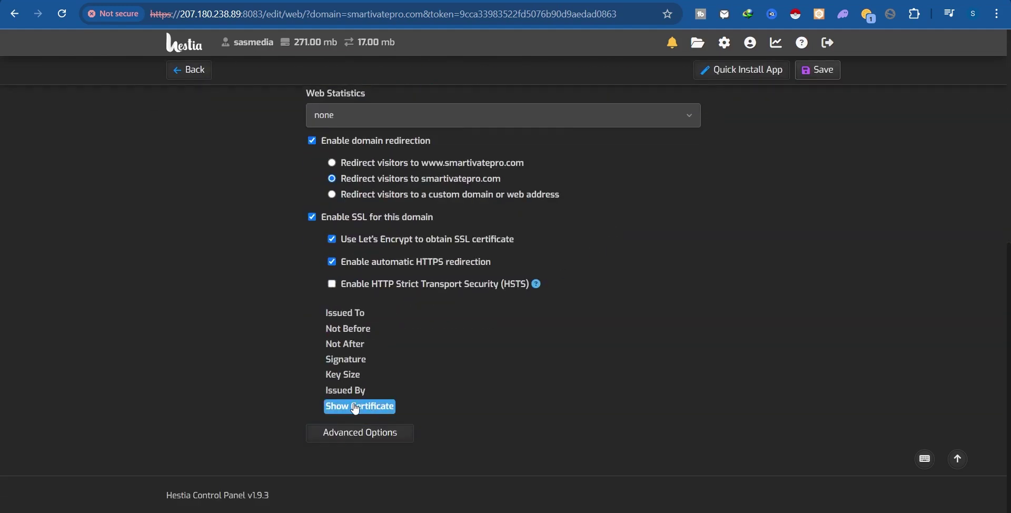
left_click(358, 407)
scroll(444, 203, "down", 4)
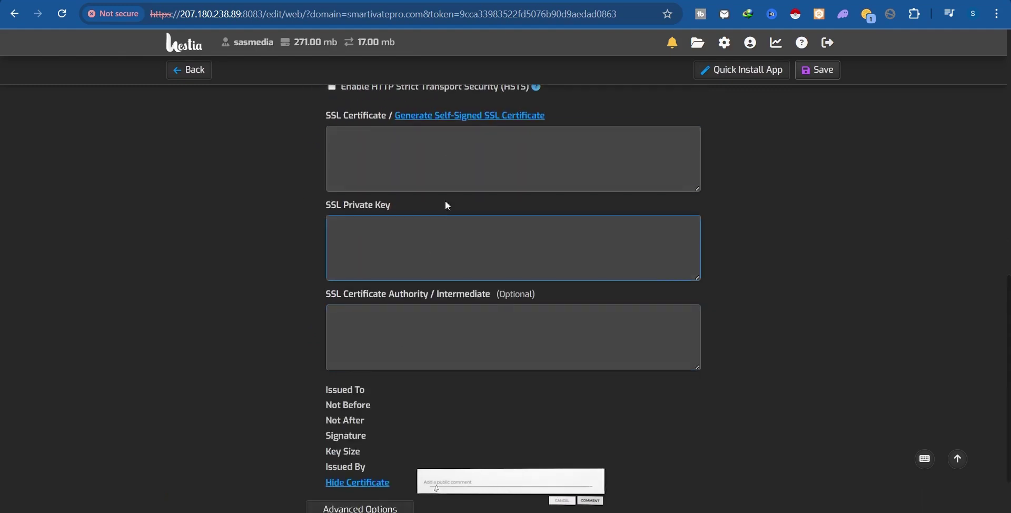
triple_click(438, 118)
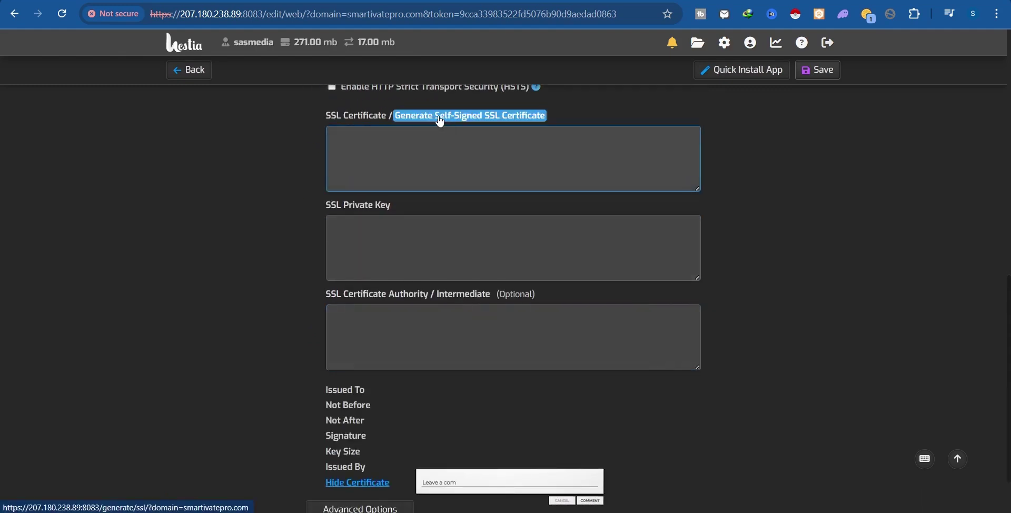
left_click(440, 117)
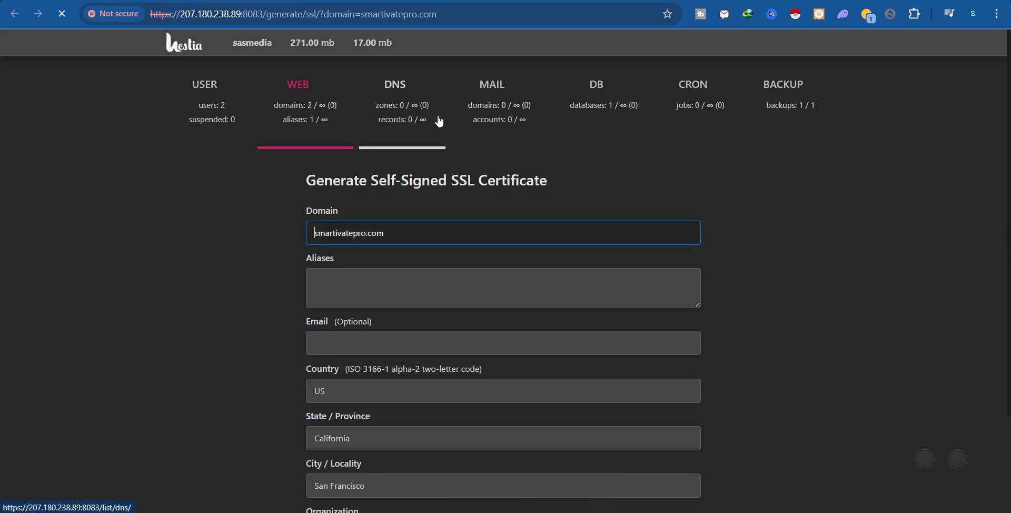
left_click_drag(400, 230, 280, 242)
key("ctrl+c")
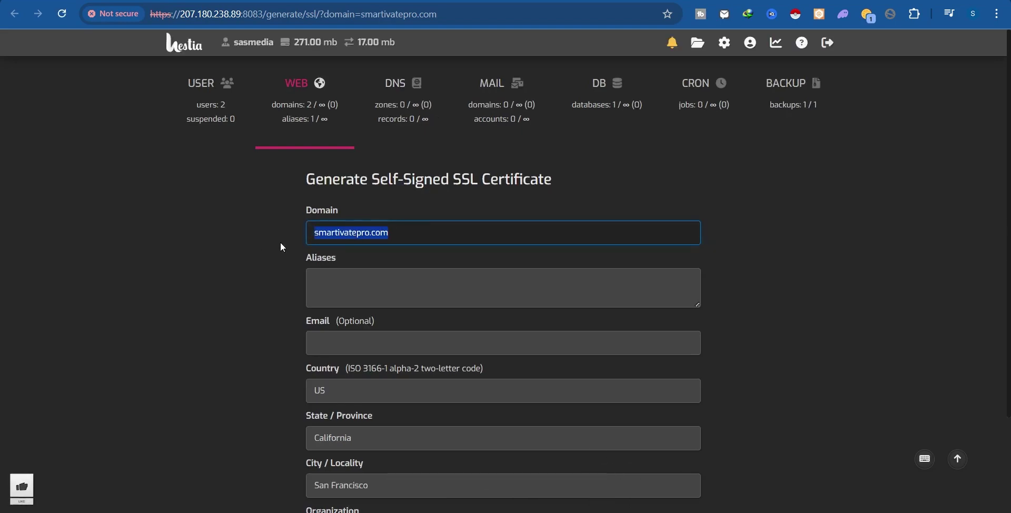
left_click(407, 285)
type("www.")
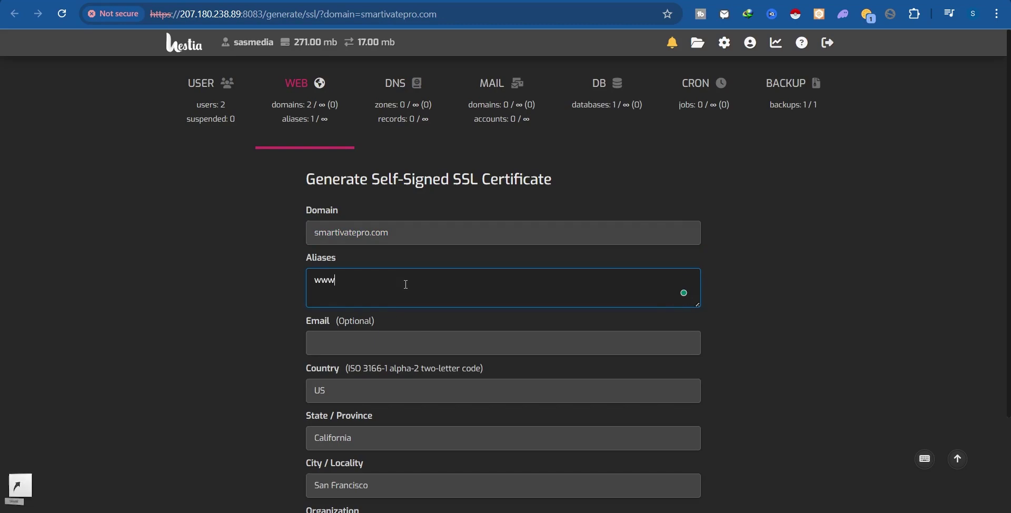
double_click(325, 232)
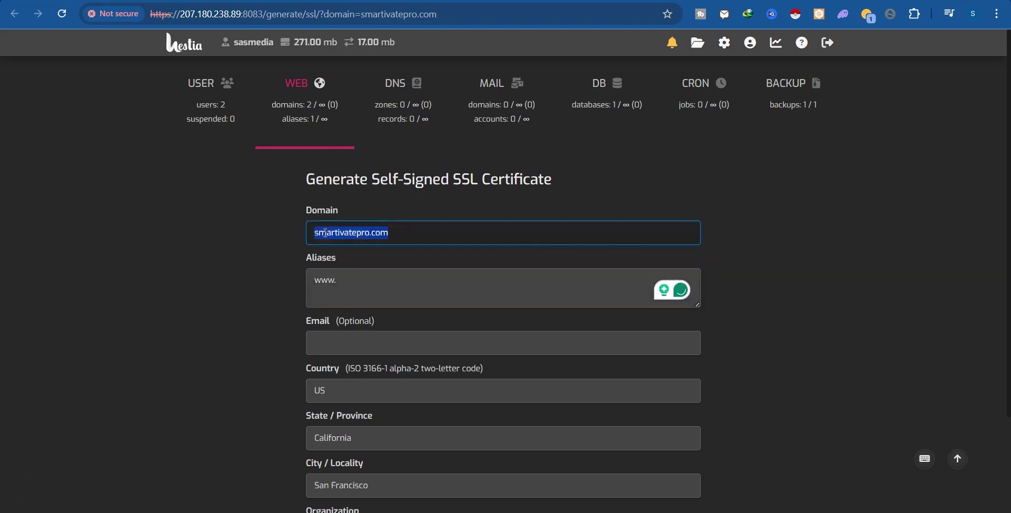
left_click(392, 276)
key("ctrl+v")
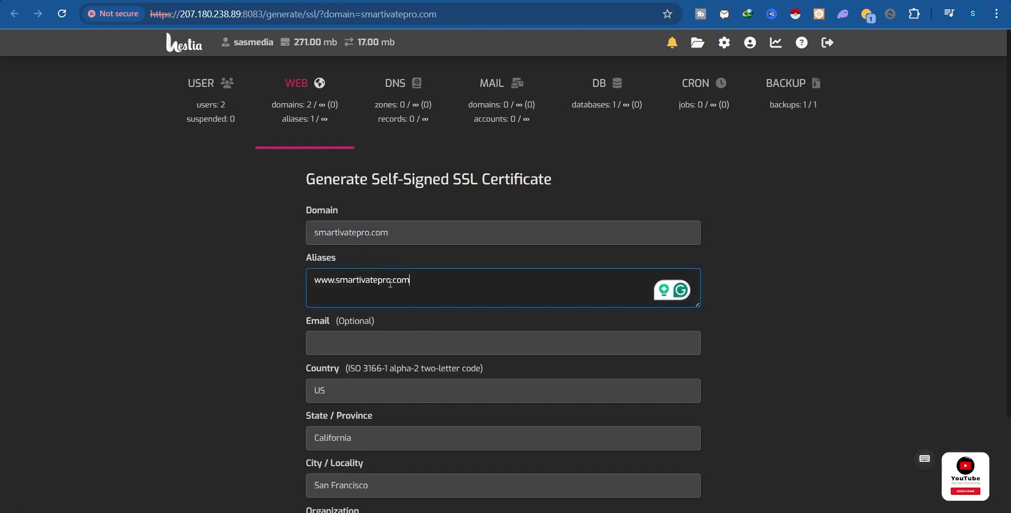
Set the certificate's organization to Smarty and generate it.
scroll(390, 357, "down", 3)
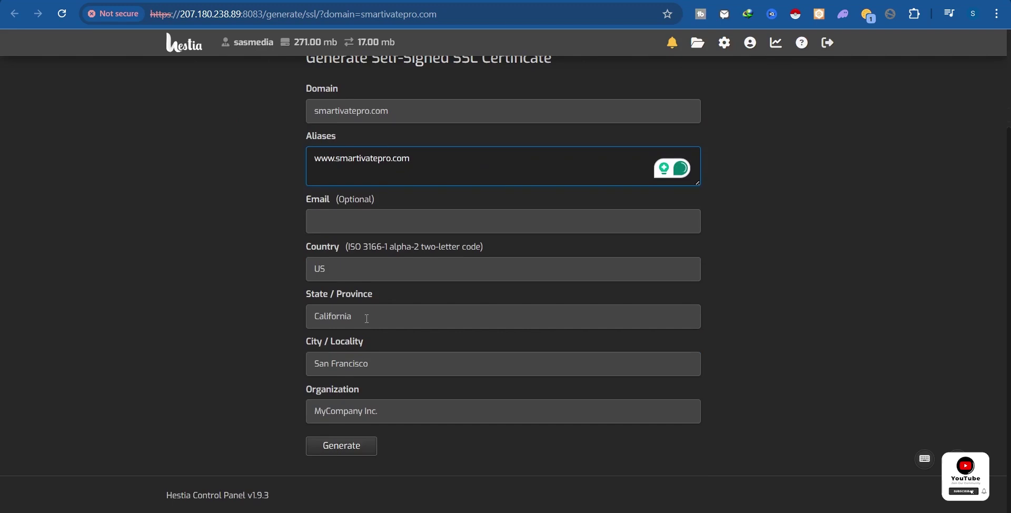
left_click(348, 271)
triple_click(382, 422)
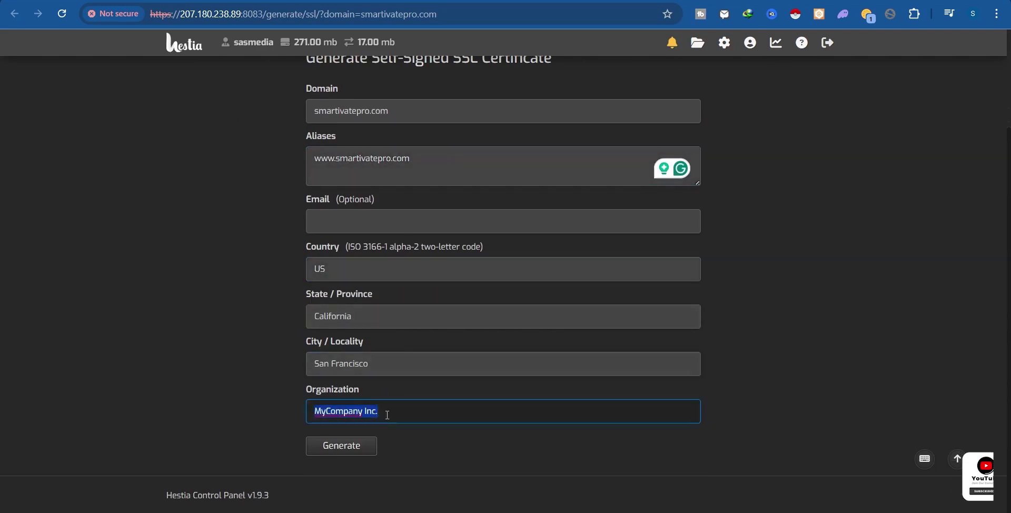
type("Smarty")
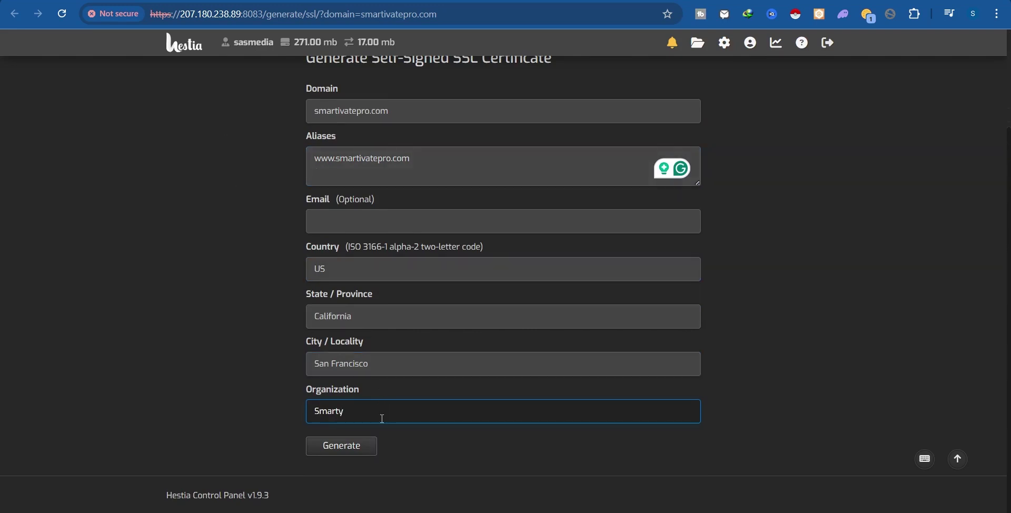
left_click(341, 446)
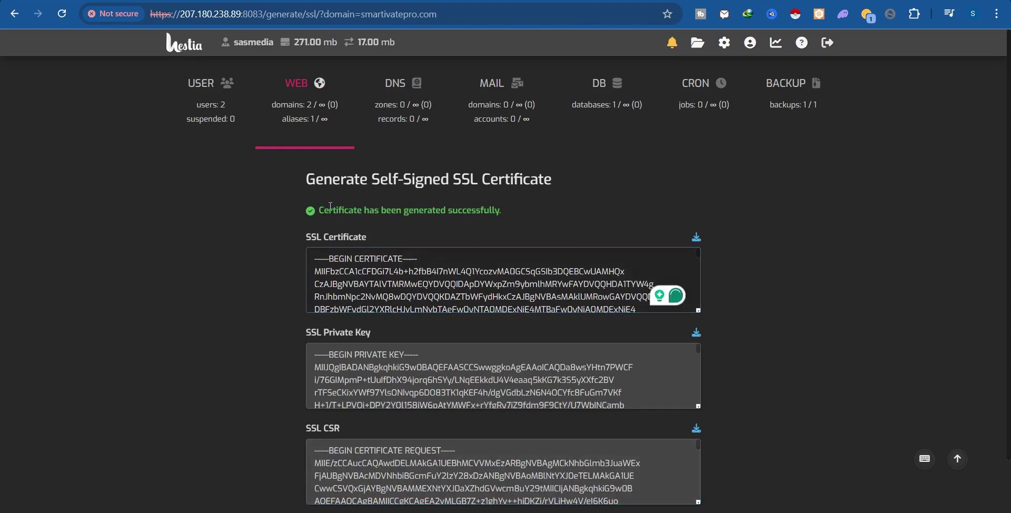
left_click_drag(330, 210, 405, 209)
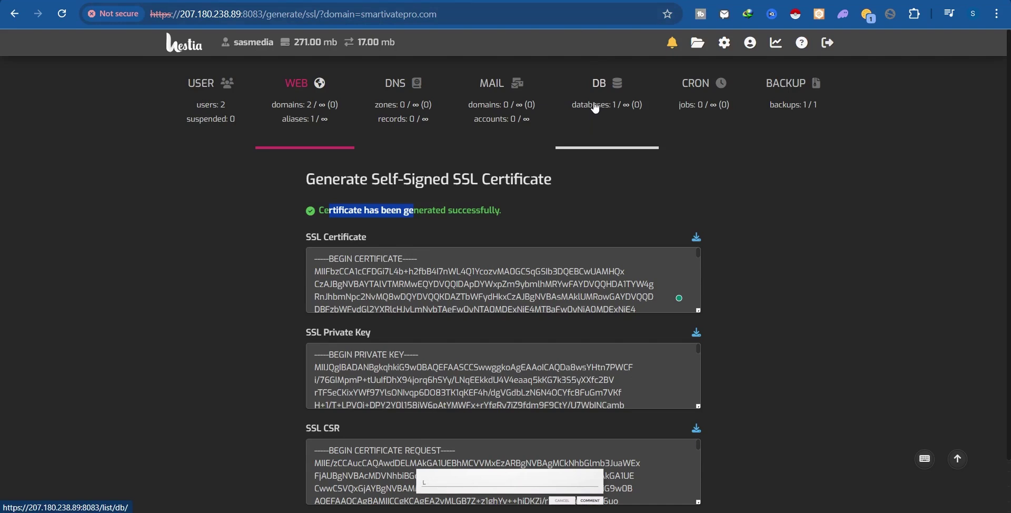
mouse_move(598, 104)
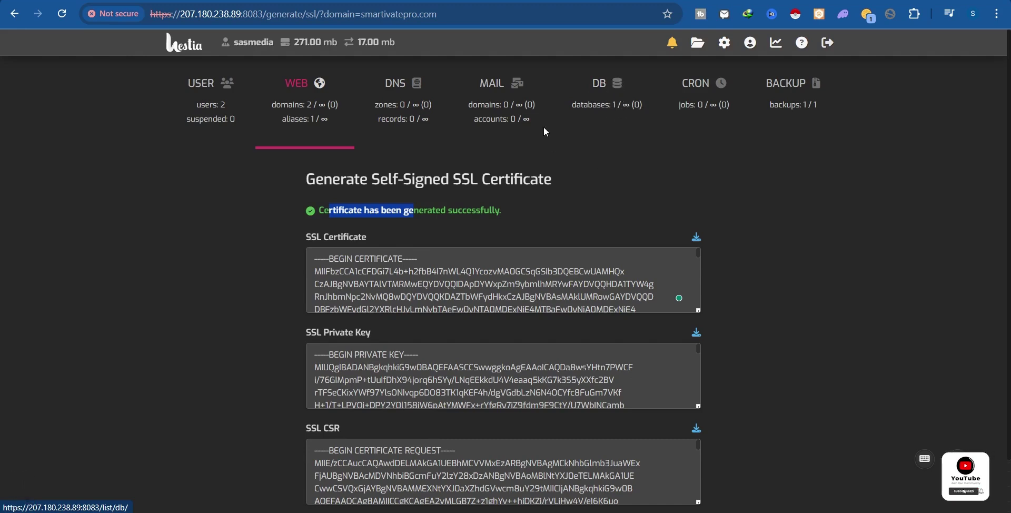
Go from the database list to the Add Database page.
left_click(604, 100)
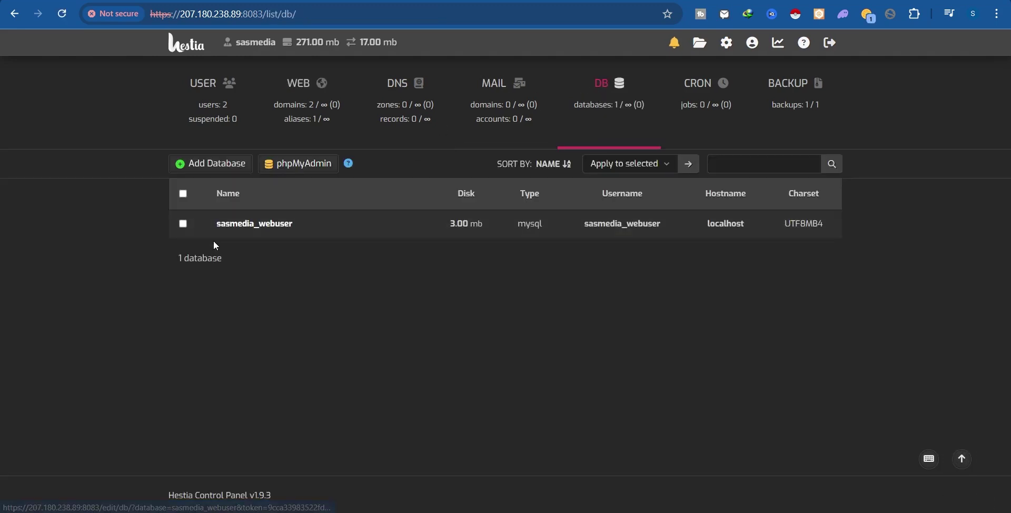
left_click_drag(212, 222, 317, 220)
left_click(330, 284)
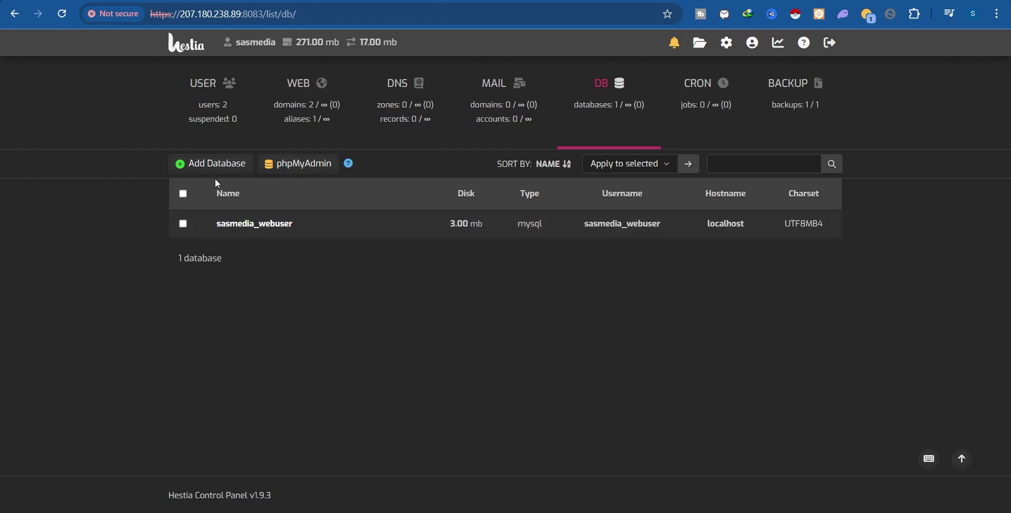
left_click(225, 169)
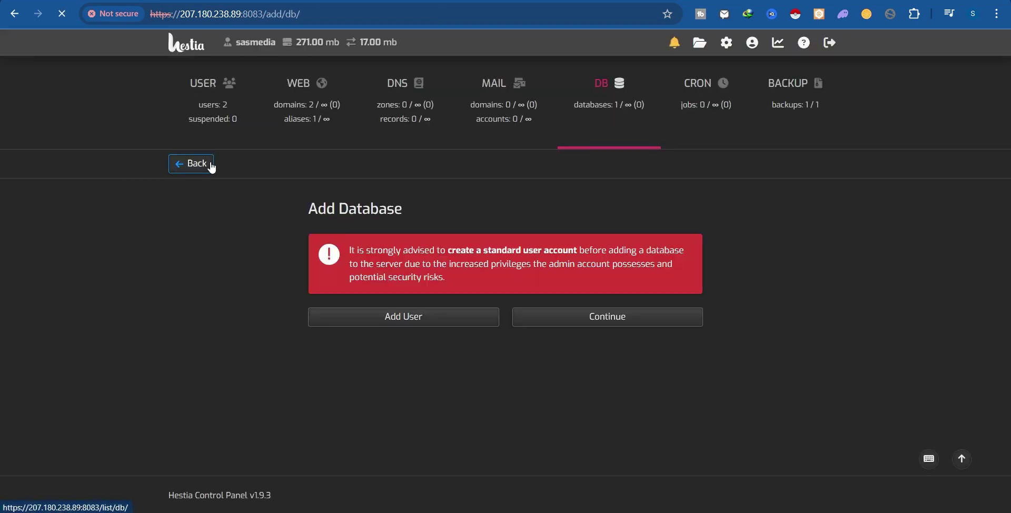
Past the warning, enter wordpressdb as both database name and username.
left_click(566, 319)
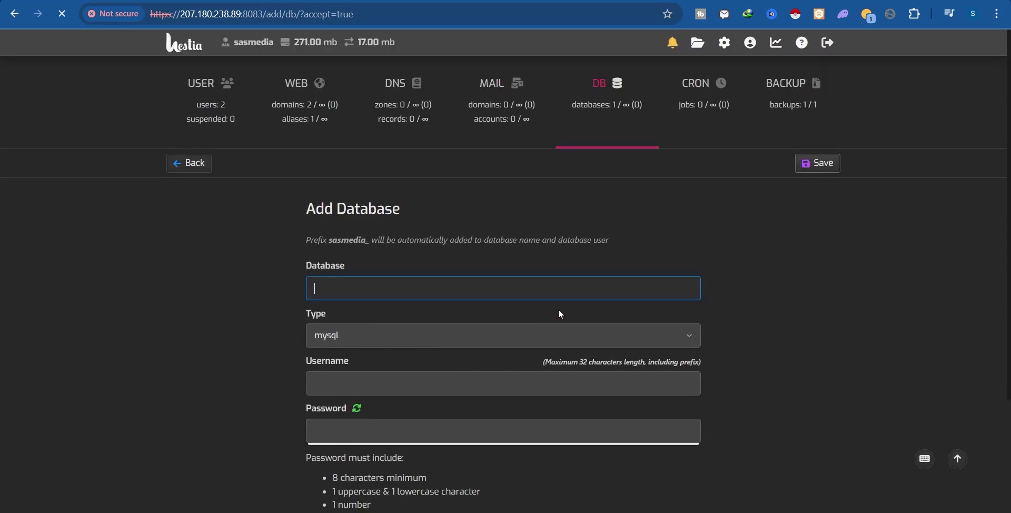
left_click(514, 290)
type("wordpressdb")
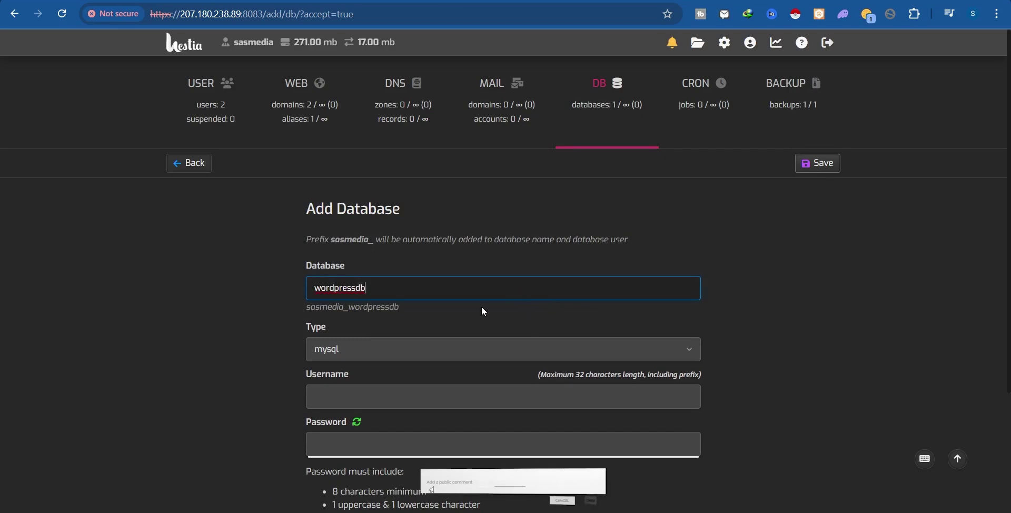
key("ctrl+a")
key("ctrl+c")
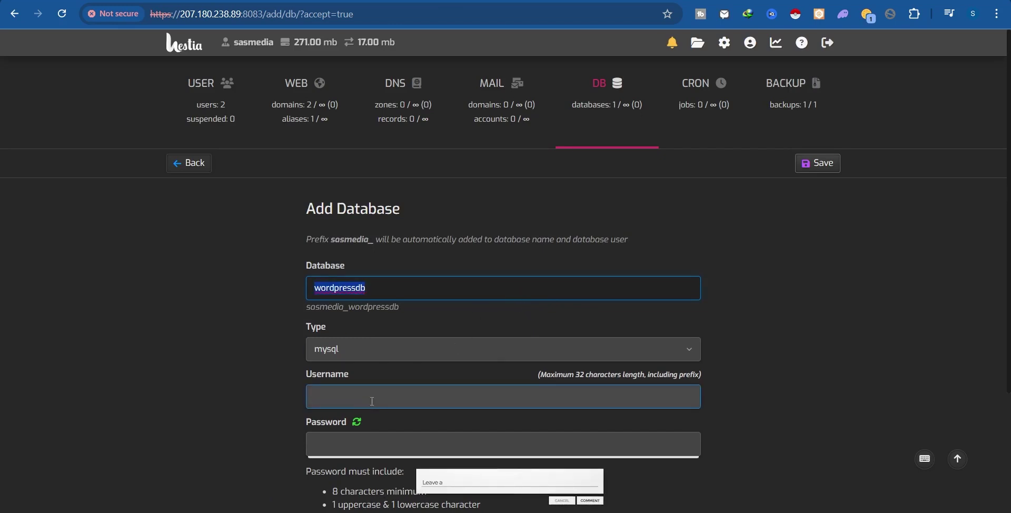
left_click(372, 401)
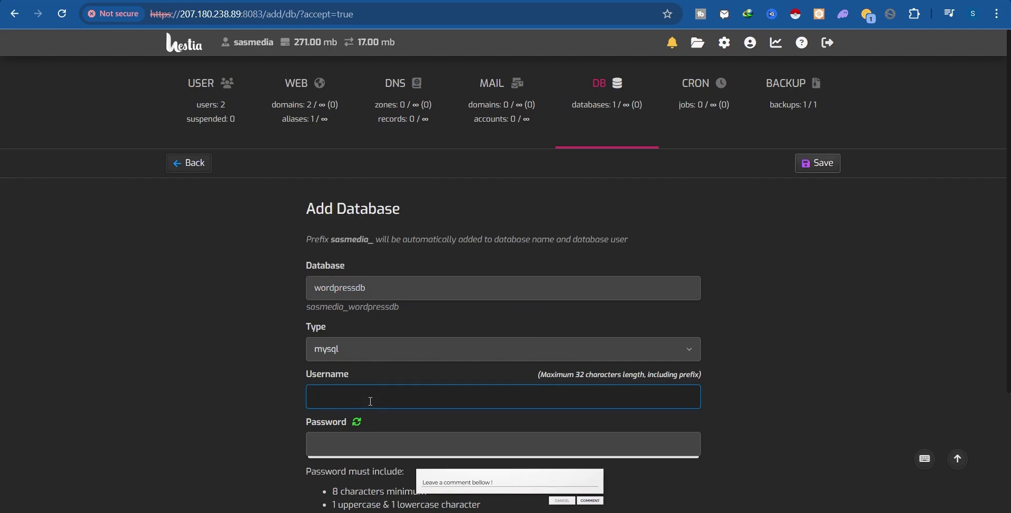
key("ctrl+v")
Generate a random database password and copy it.
scroll(833, 308, "down", 3)
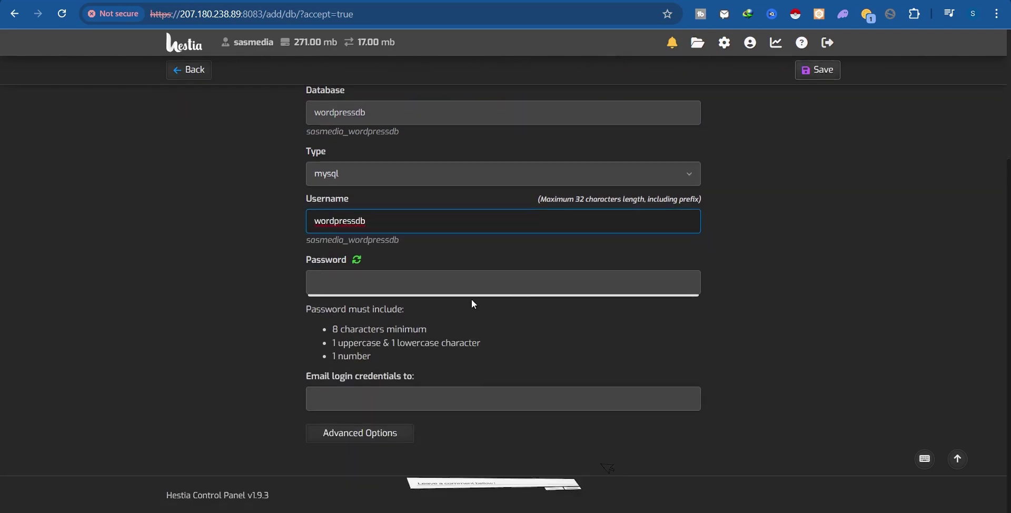
left_click(358, 260)
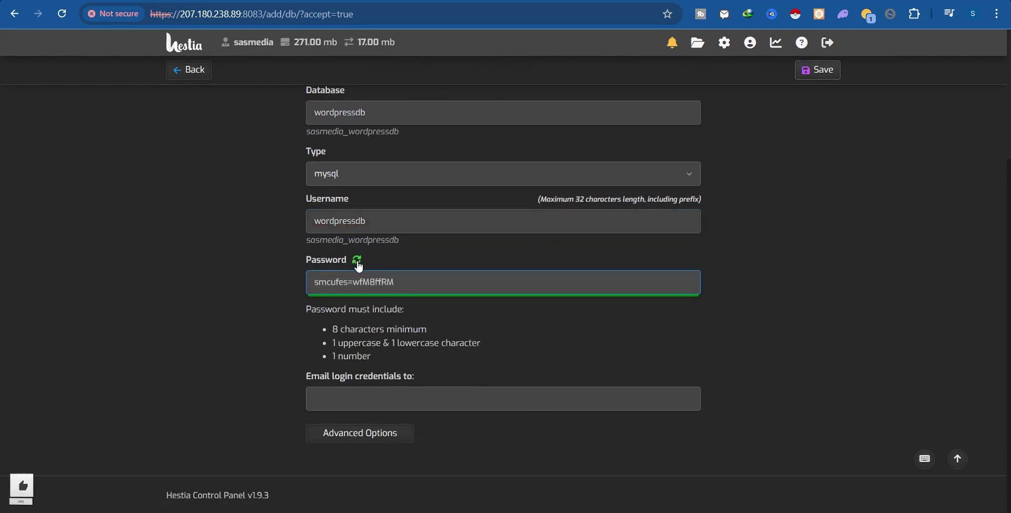
triple_click(366, 281)
key("ctrl+c")
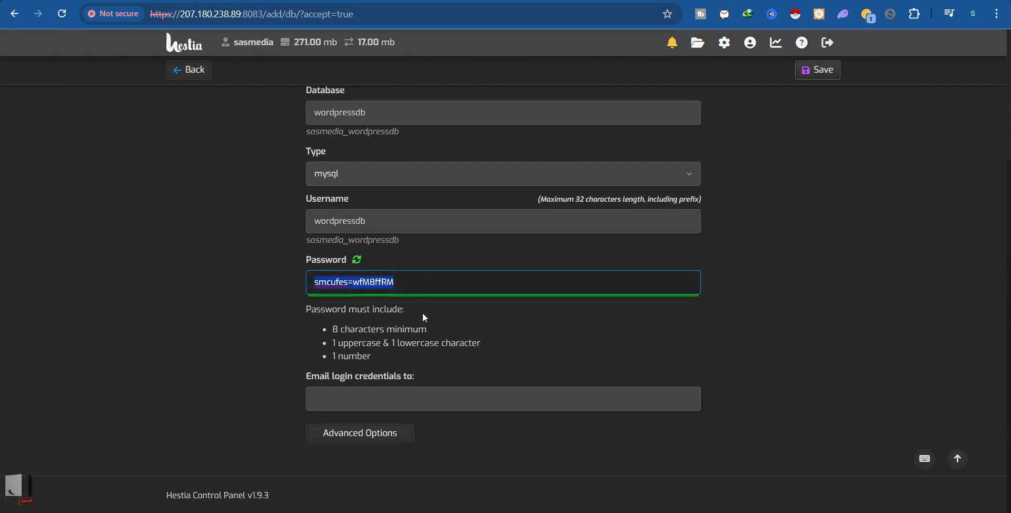
key("alt+Tab")
Record the generated password and username sasmedia_wordpressdb in a new Notepad note.
right_click(500, 512)
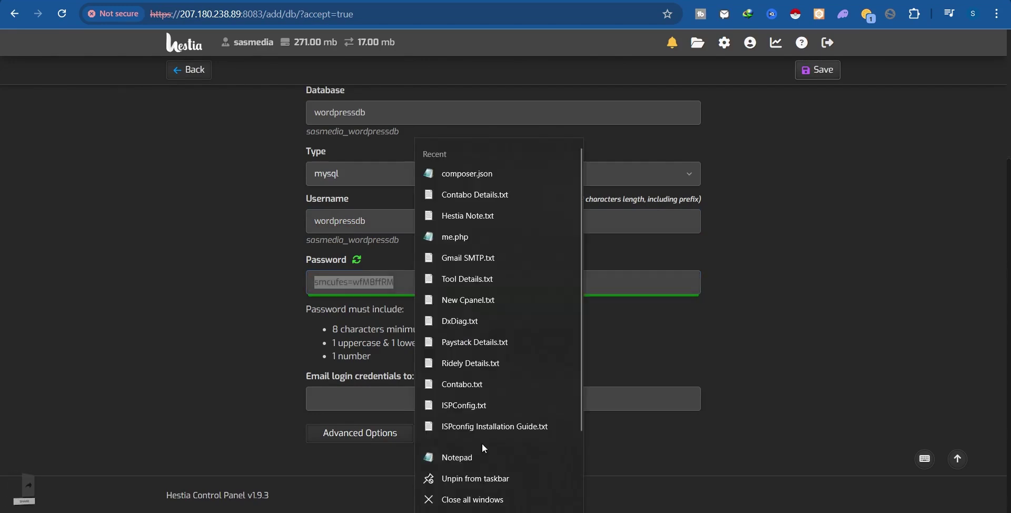
left_click(470, 456)
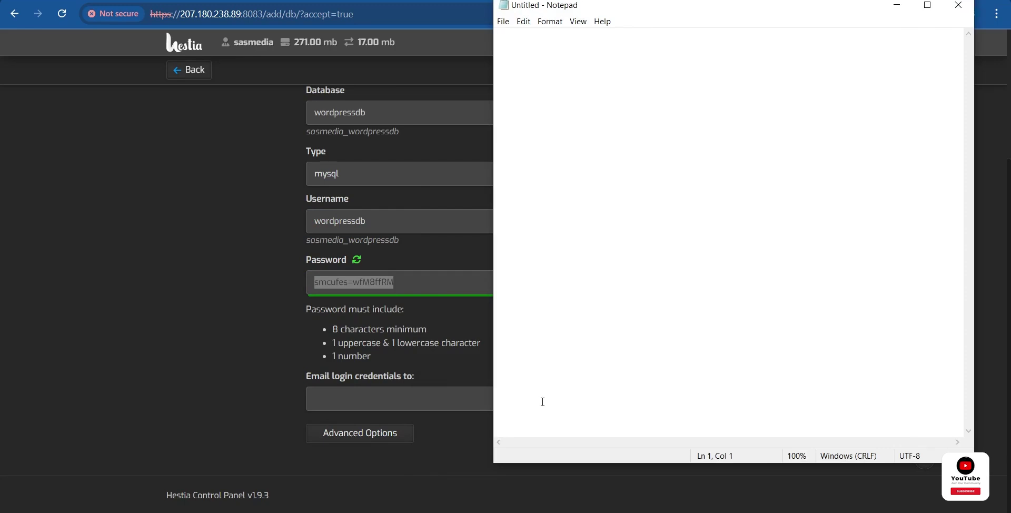
key("ctrl+v")
left_click_drag(403, 240, 306, 241)
key("ctrl+c")
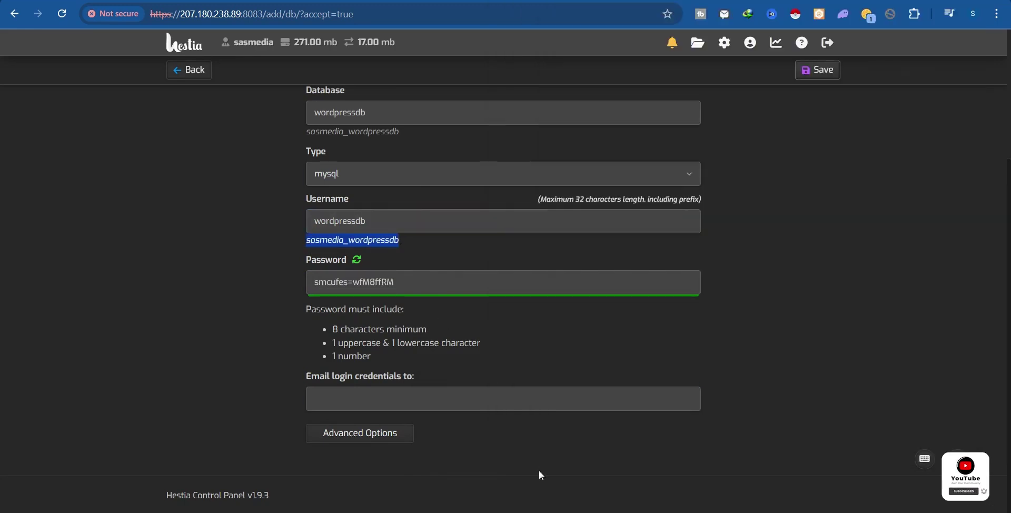
left_click(501, 511)
left_click(578, 492)
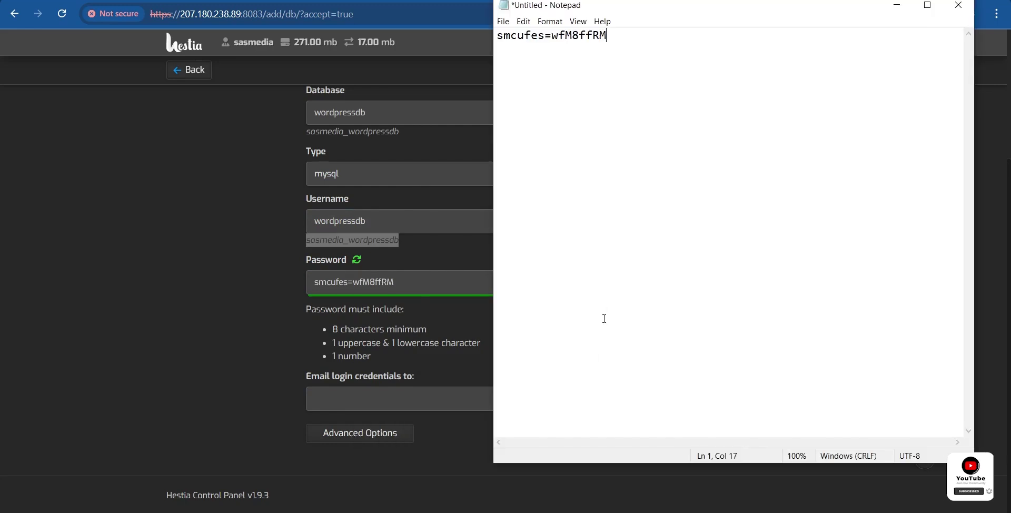
key("ctrl+v")
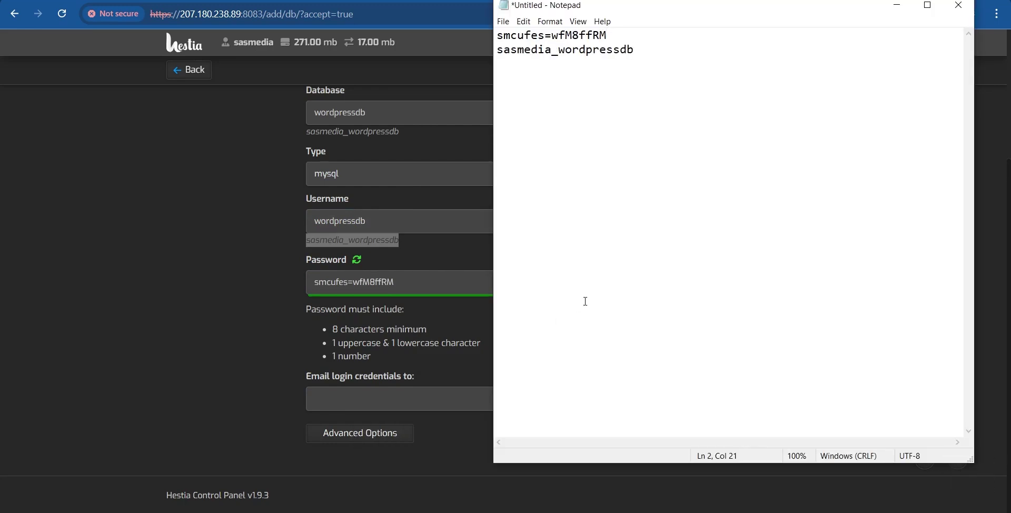
left_click_drag(654, 64, 476, 58)
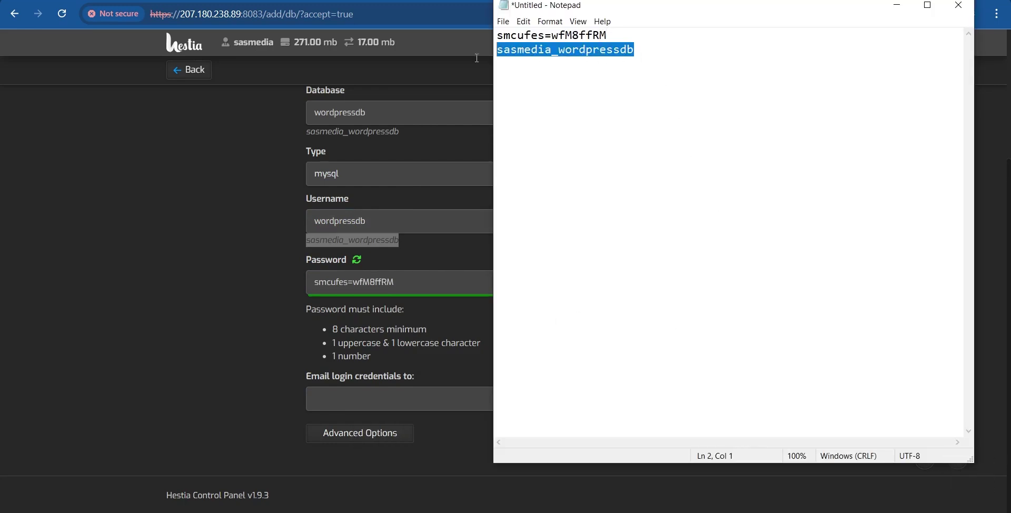
left_click(192, 167)
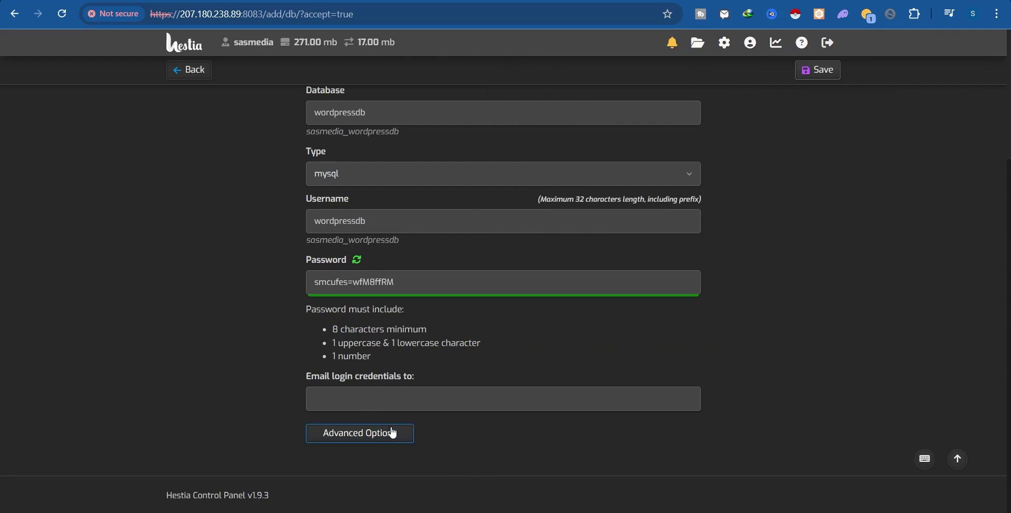
Save the wordpressdb database and check the creation confirmation.
left_click(819, 72)
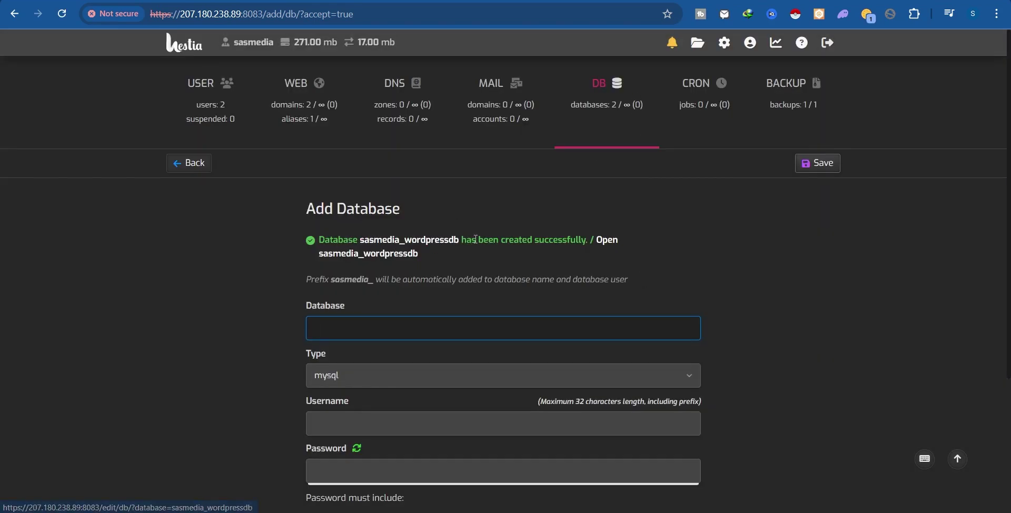
left_click_drag(504, 241, 582, 248)
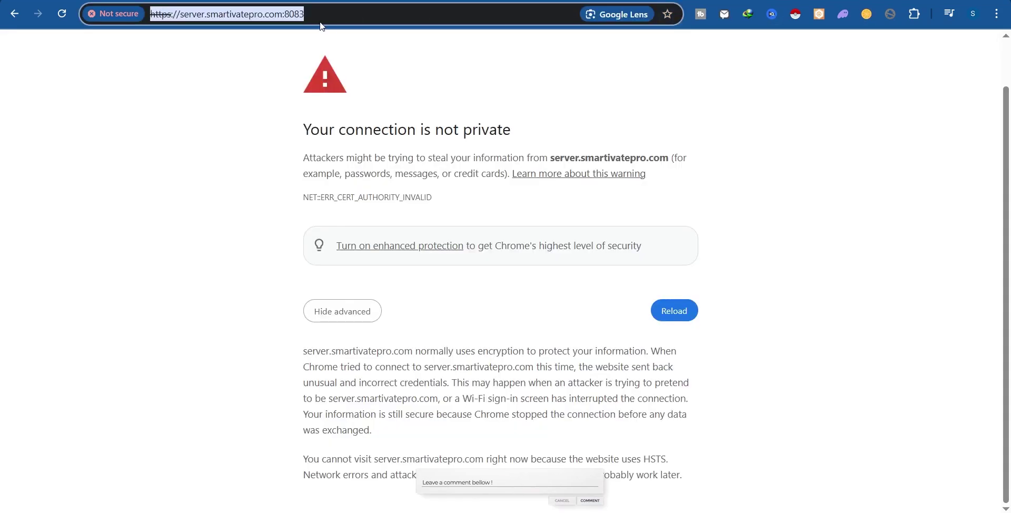
Get WordPress 6.7.2 from wordpress.org, cancelling the duplicate latest.zip download.
type("download word")
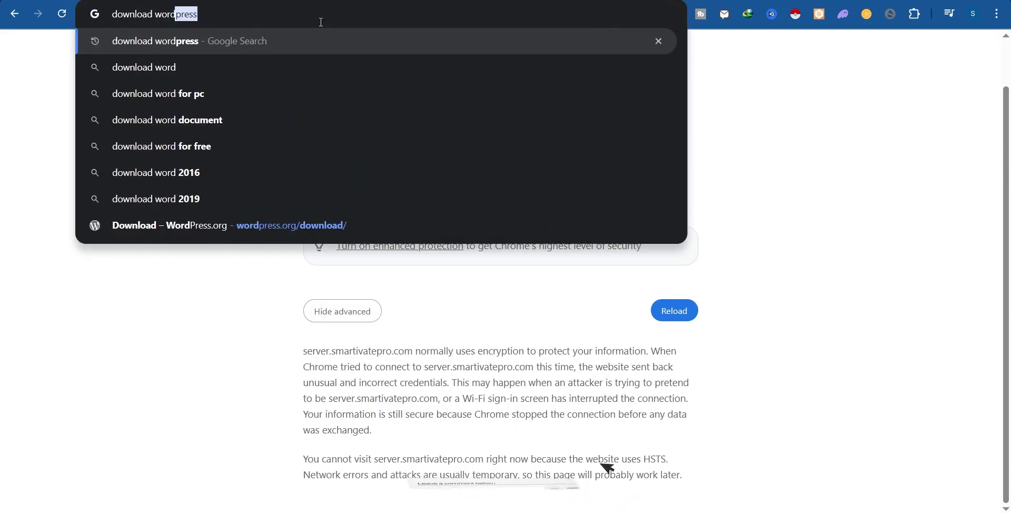
type("press")
key("Return")
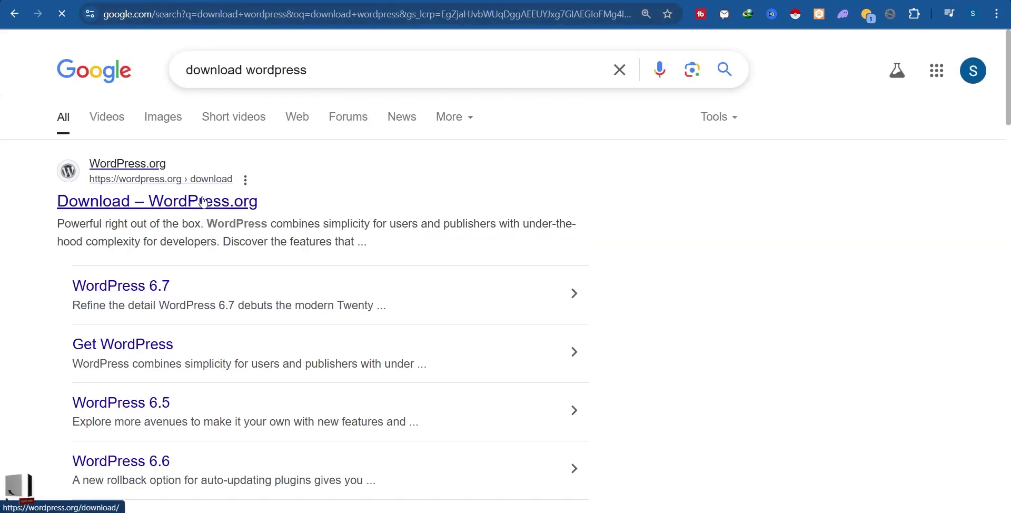
left_click(174, 213)
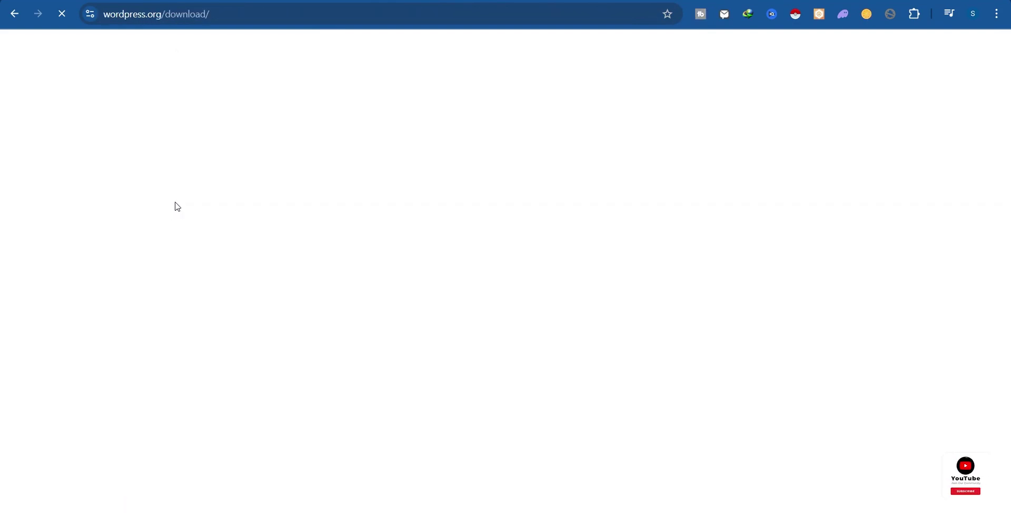
scroll(293, 186, "down", 3)
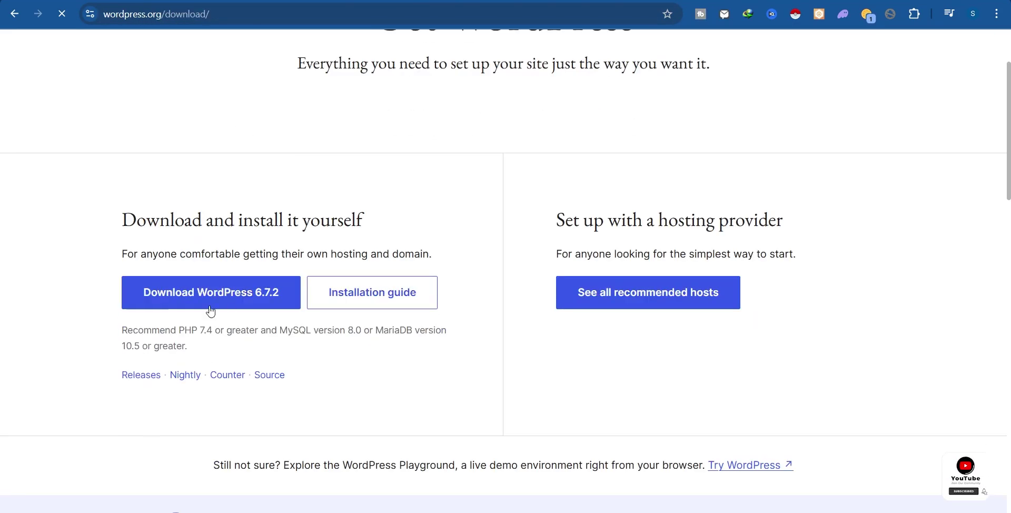
left_click(213, 294)
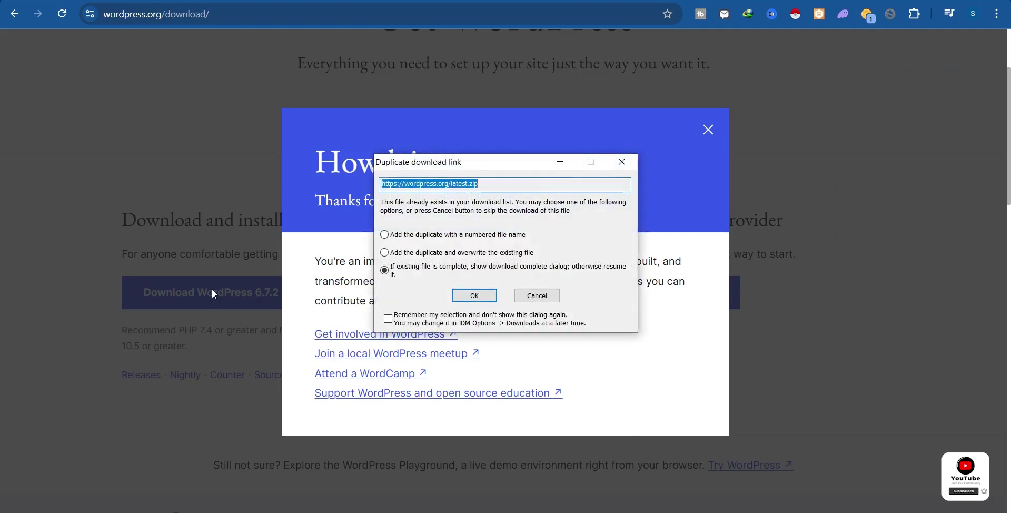
left_click(400, 272)
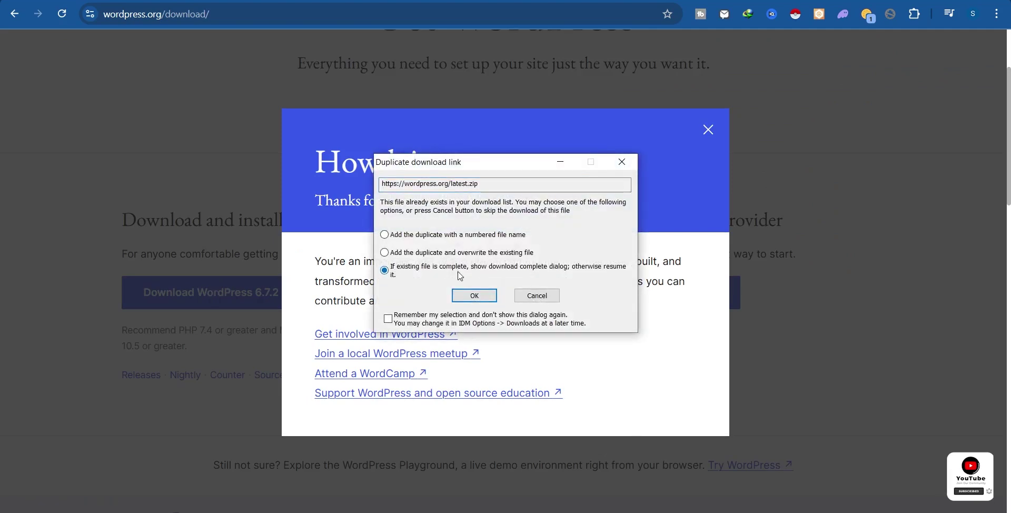
left_click(537, 297)
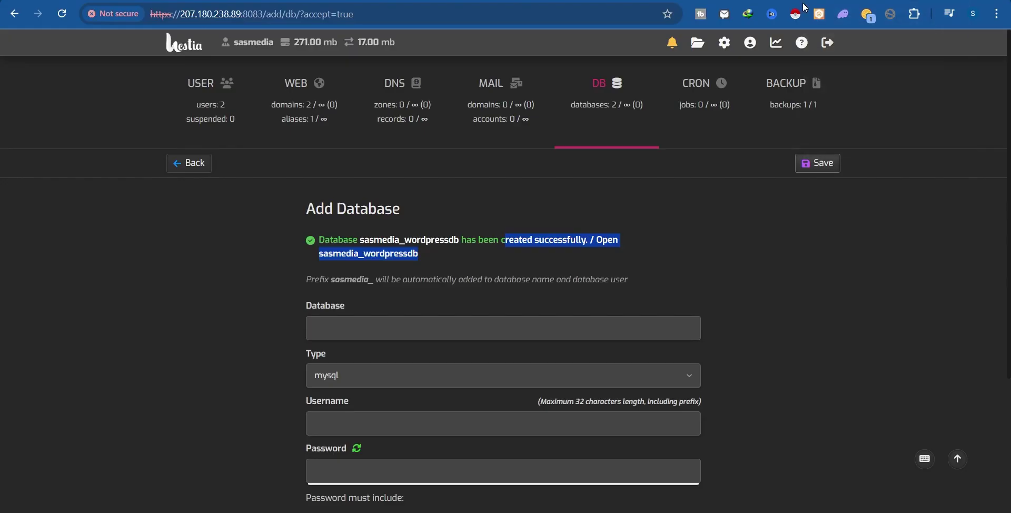
Browse the file manager to web > smartivatepro.com > public_html.
left_click(697, 43)
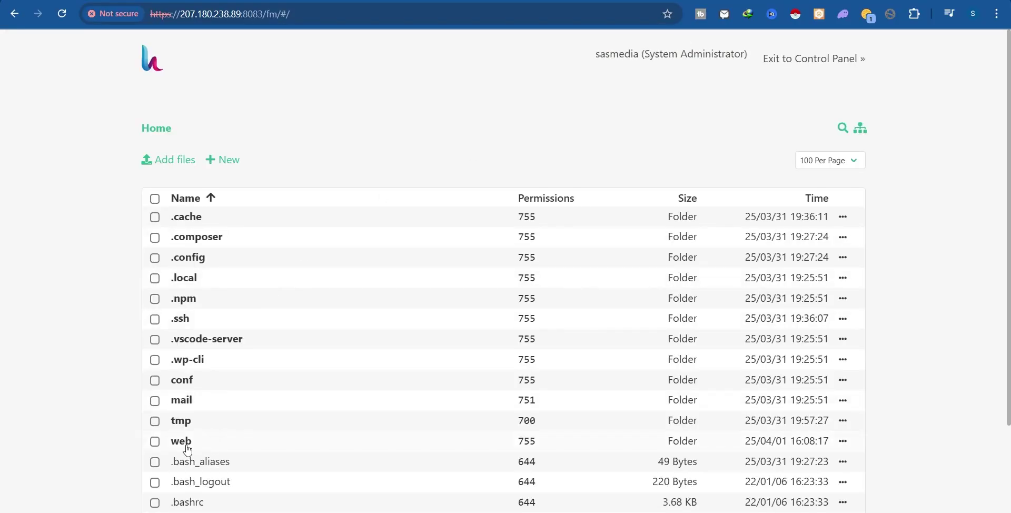
left_click(182, 442)
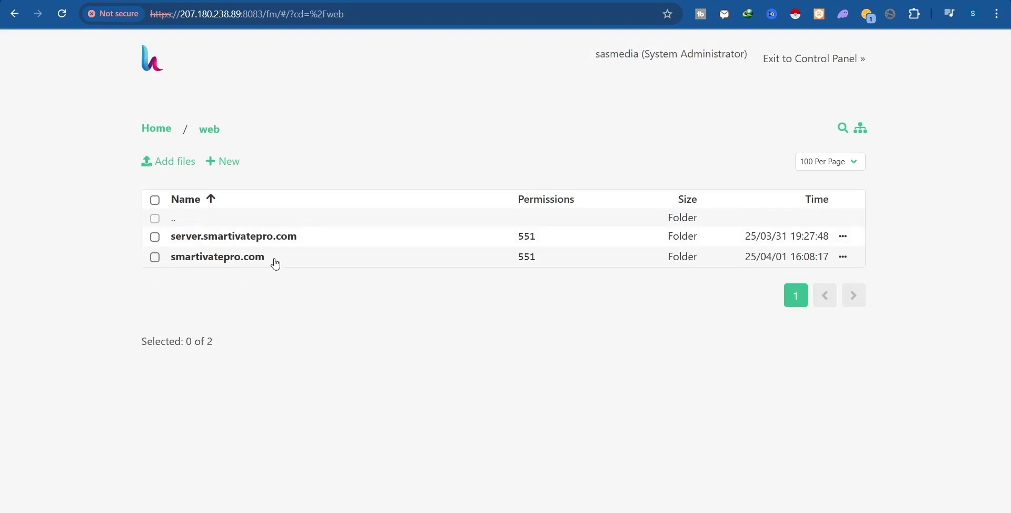
left_click_drag(276, 264, 176, 269)
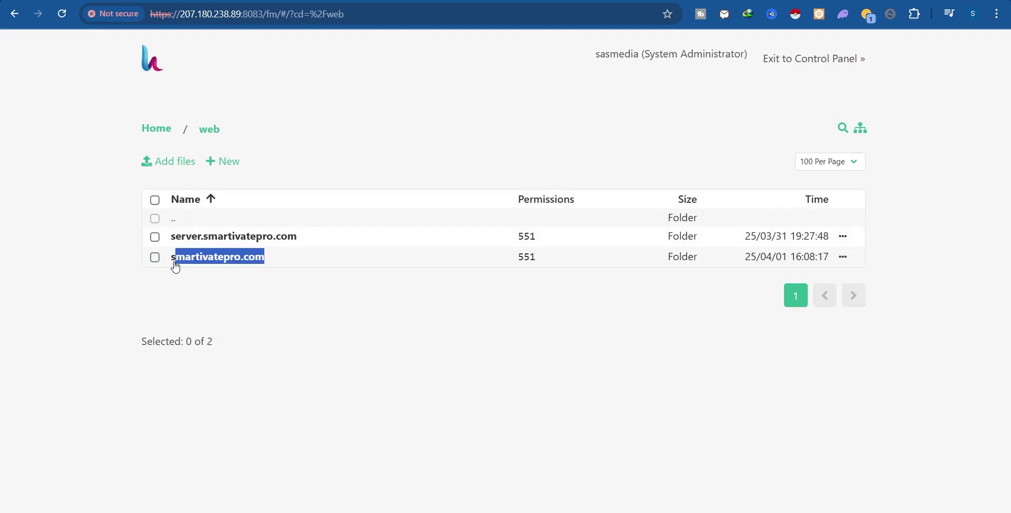
left_click(173, 268)
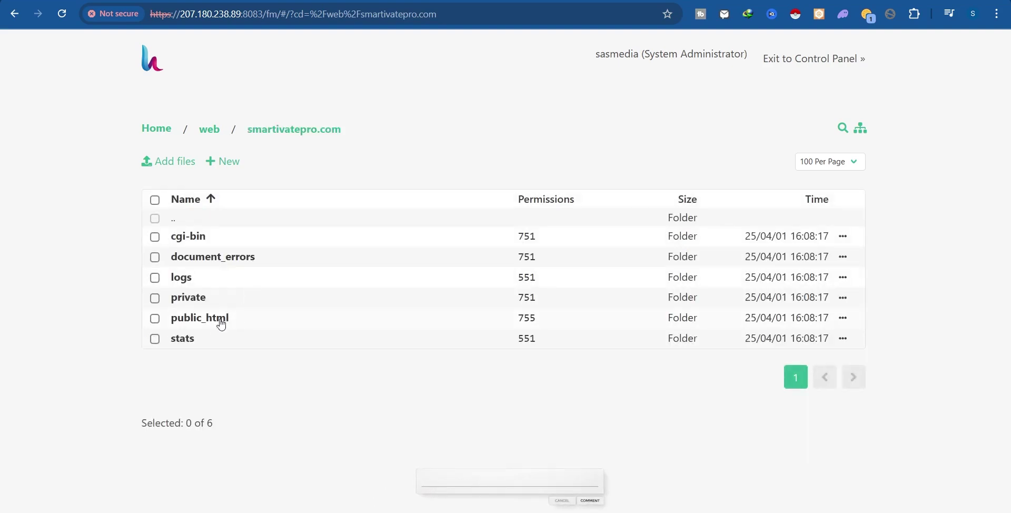
left_click(206, 322)
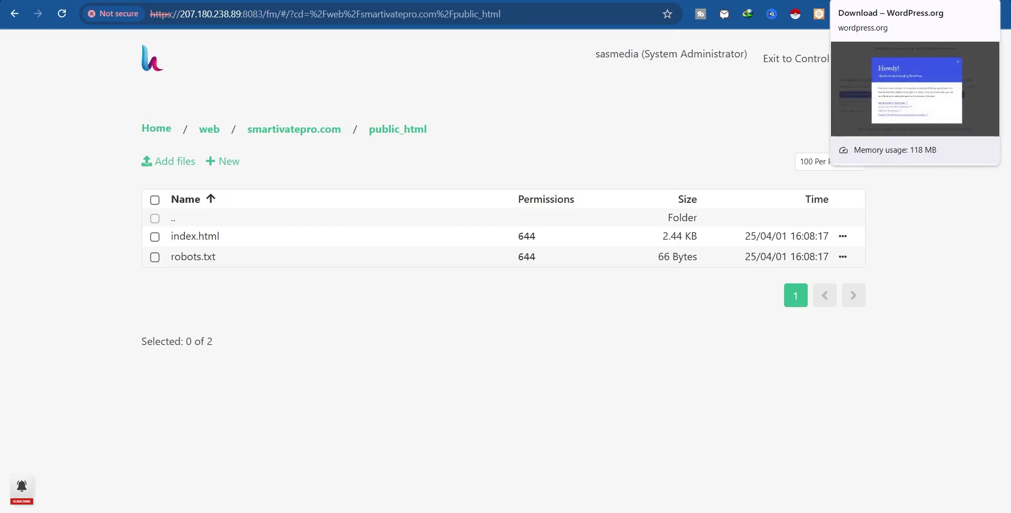
left_click(864, 0)
Load smartivatepro.com in the browser to view its under-construction page.
left_click(281, 9)
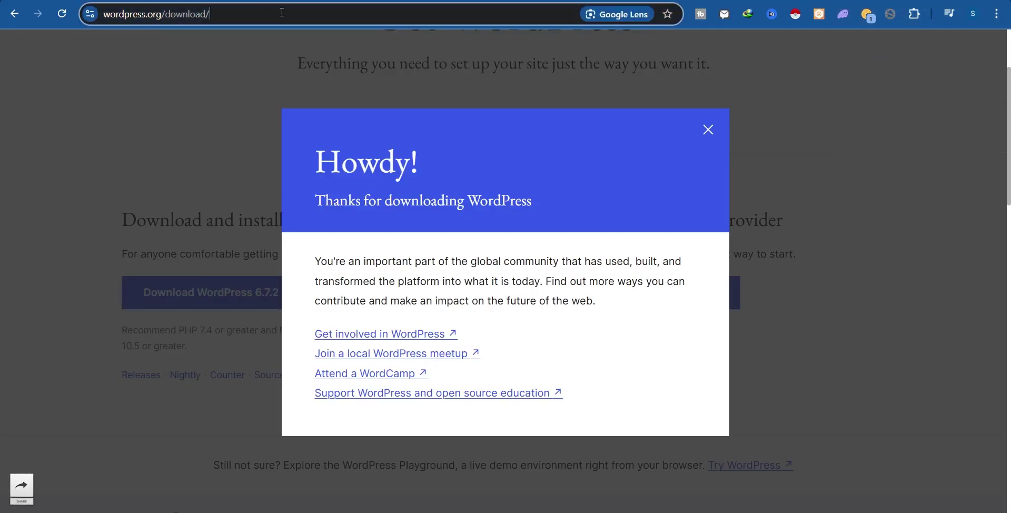
type("smartivate")
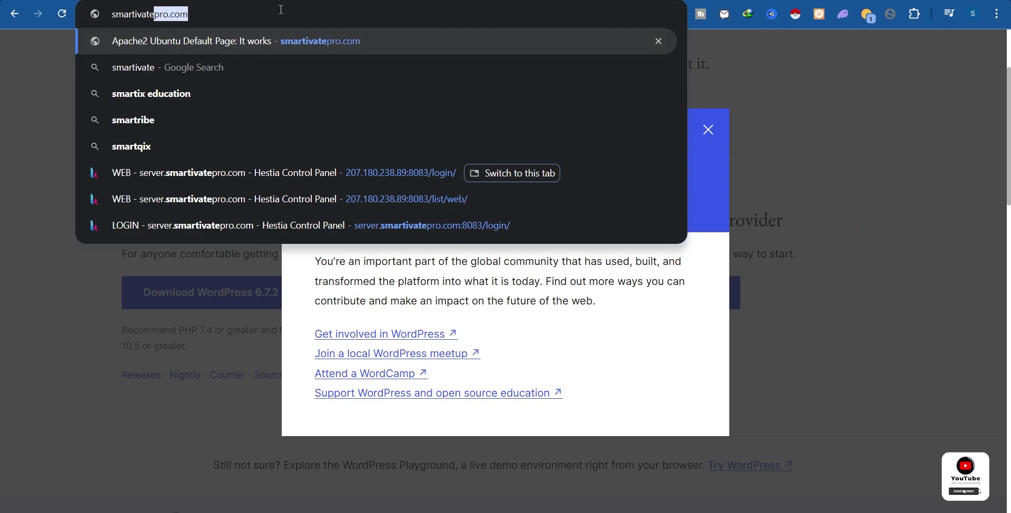
key("Return")
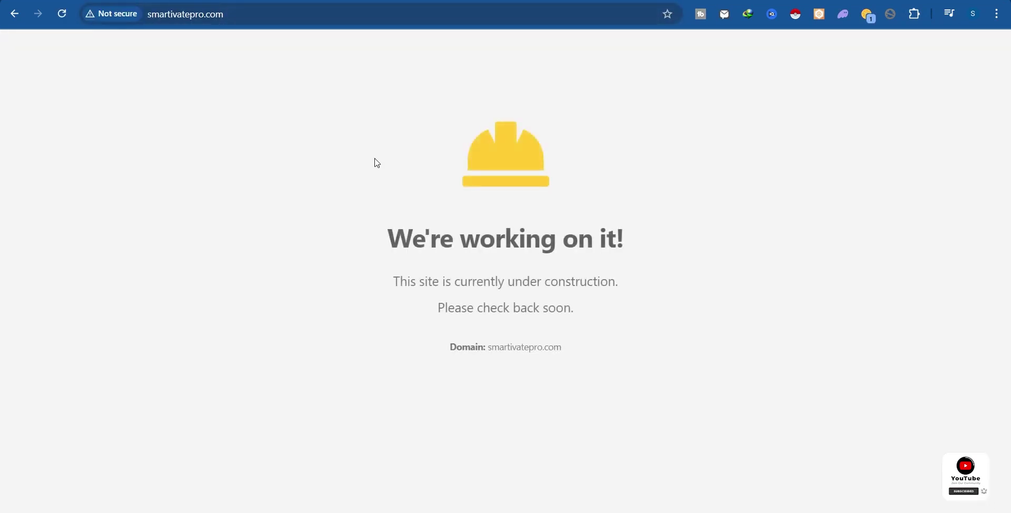
left_click_drag(383, 191, 614, 370)
left_click_drag(385, 231, 654, 262)
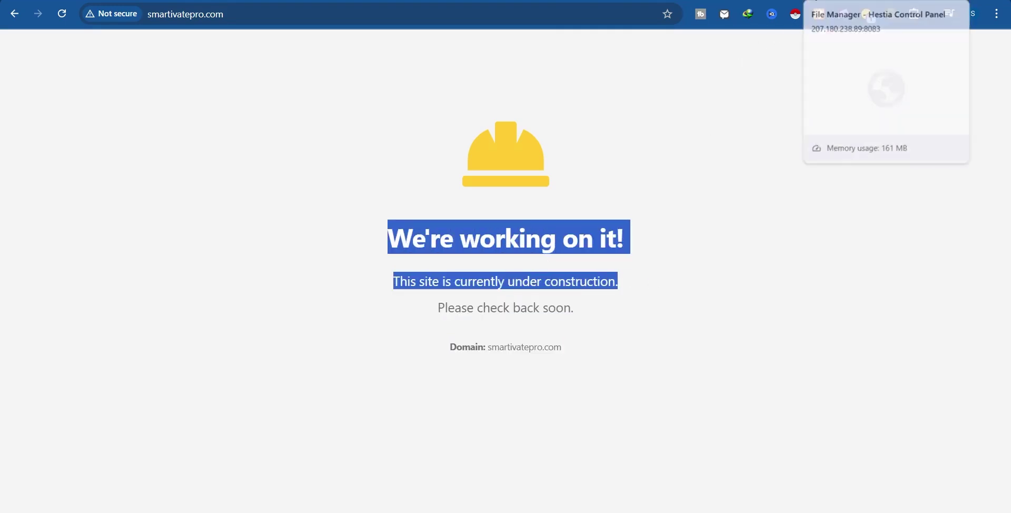
Delete index.html from the site's public_html folder.
left_click(811, 1)
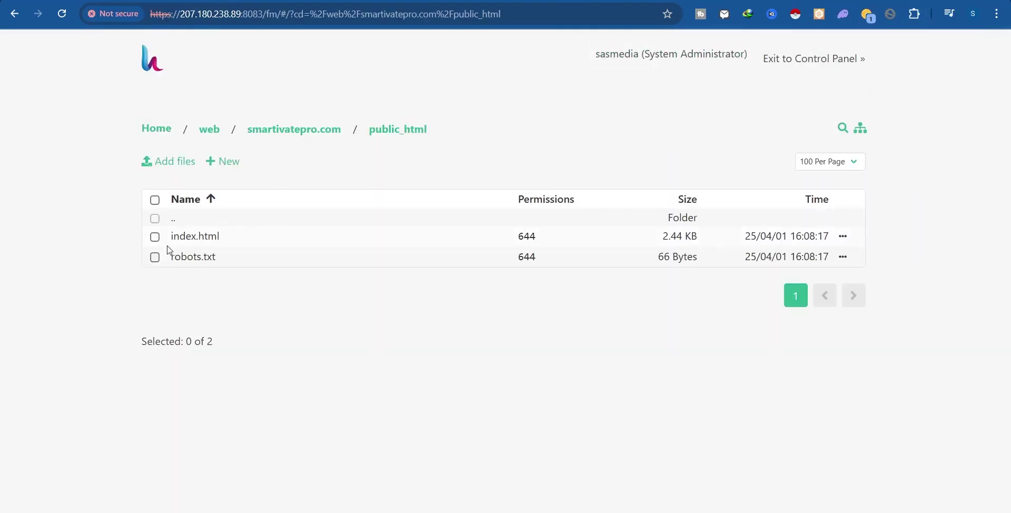
left_click(843, 237)
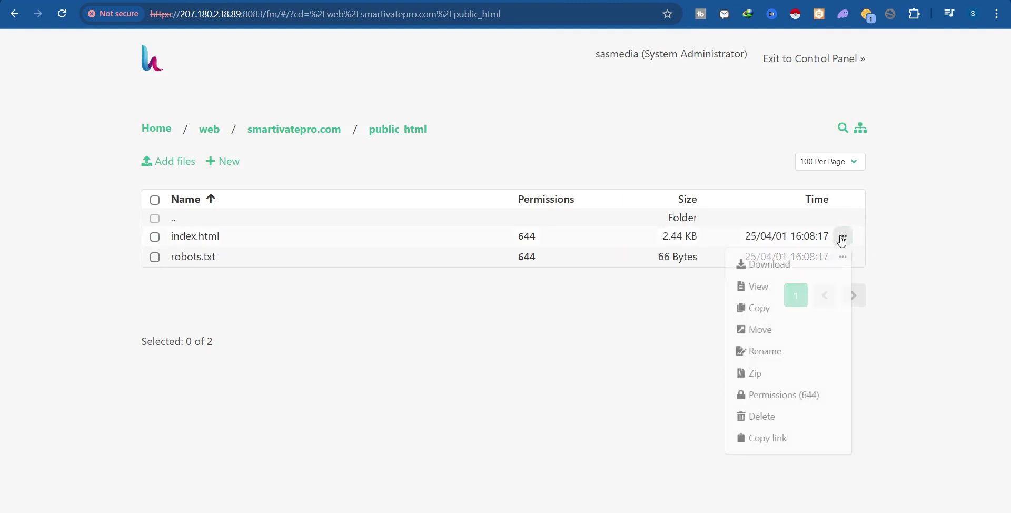
left_click(763, 419)
left_click(571, 293)
Reload the site to confirm it now shows Access Denied.
mouse_move(864, 2)
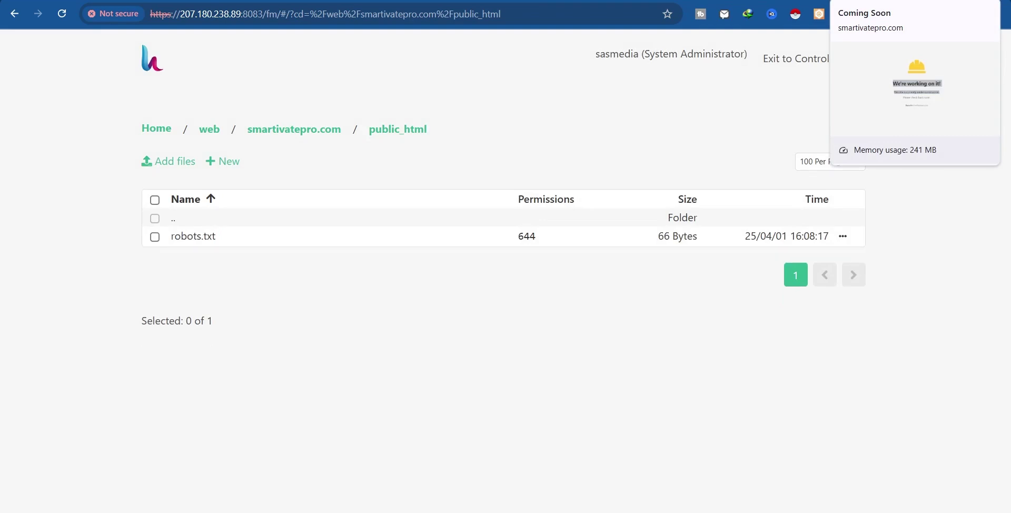
left_click(864, 2)
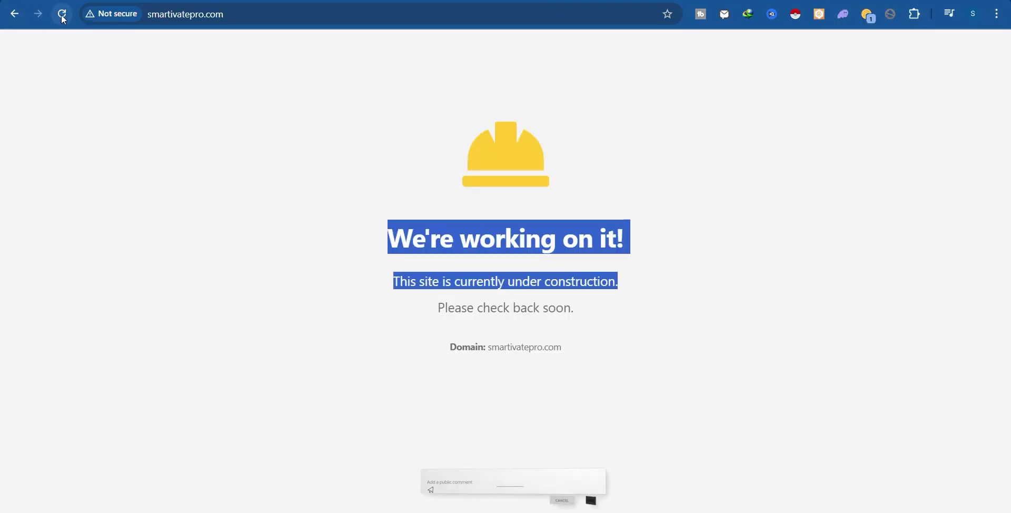
key("F5")
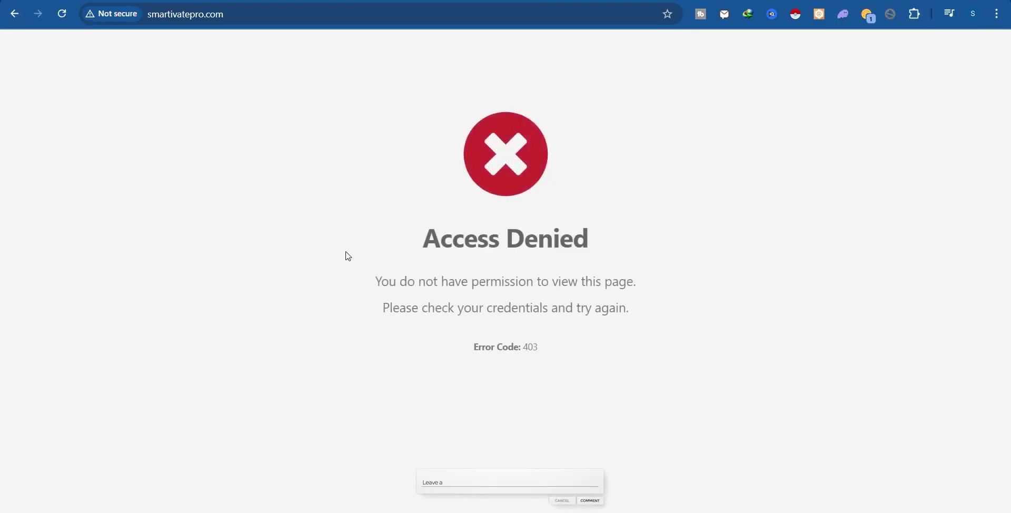
left_click_drag(412, 245, 688, 294)
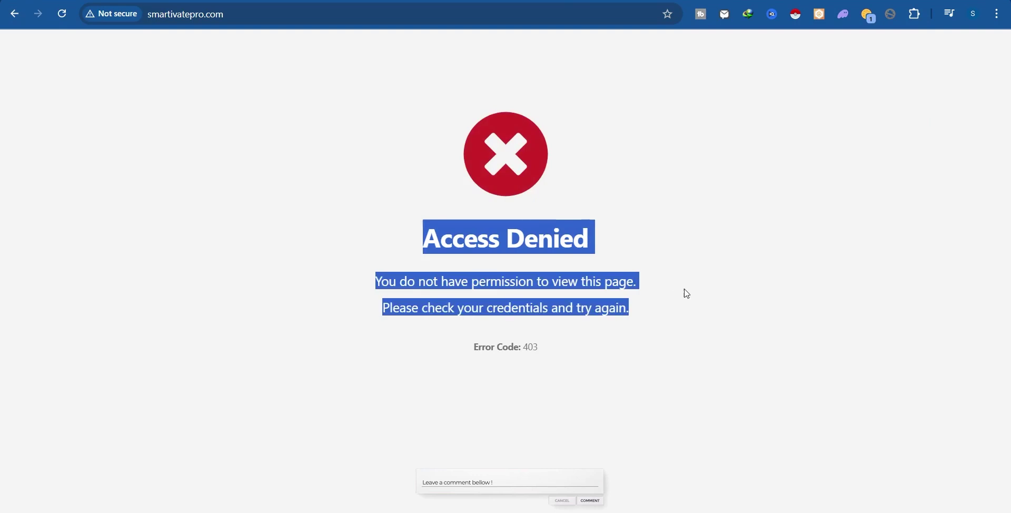
left_click(843, 1)
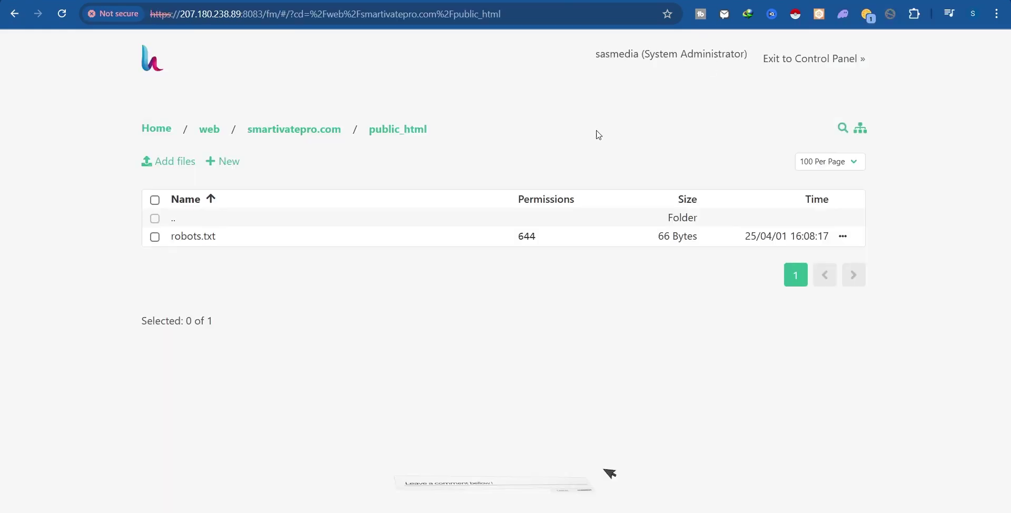
left_click(327, 1)
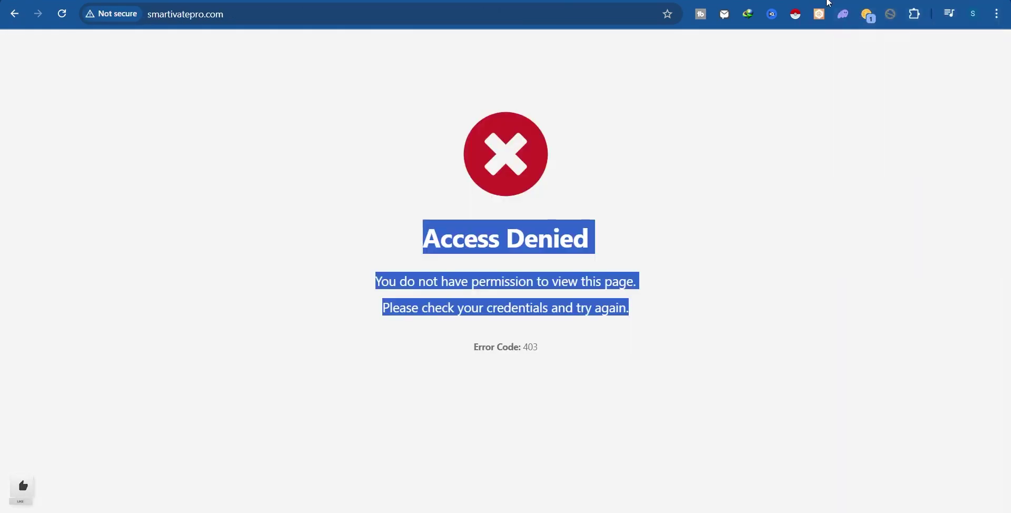
left_click(842, 1)
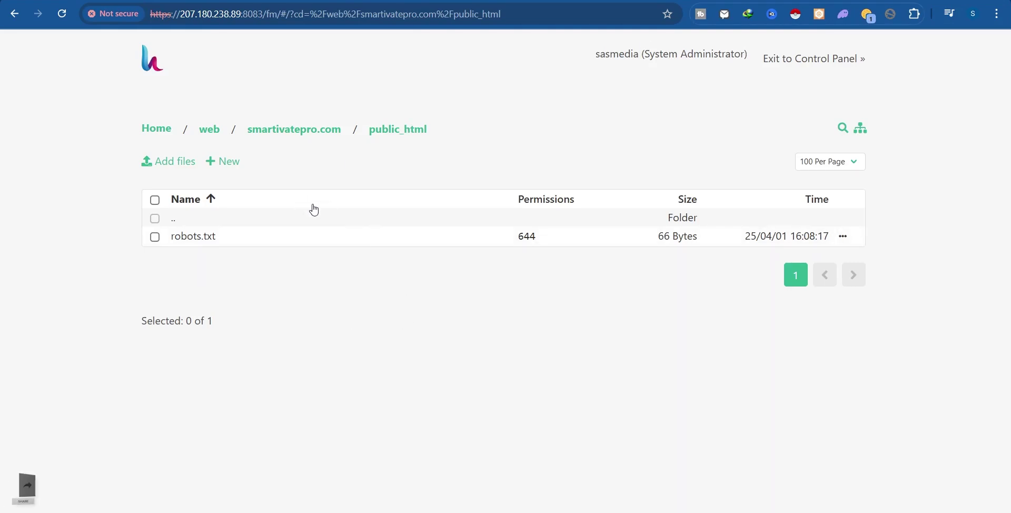
Upload wordpress.zip from Downloads into public_html and dismiss the finished upload panel.
left_click(179, 169)
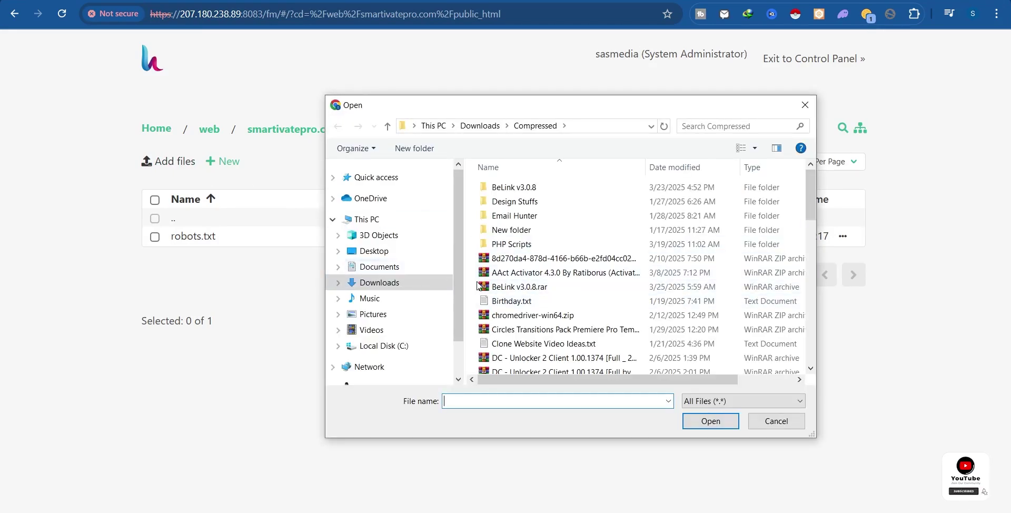
scroll(595, 327, "down", 10)
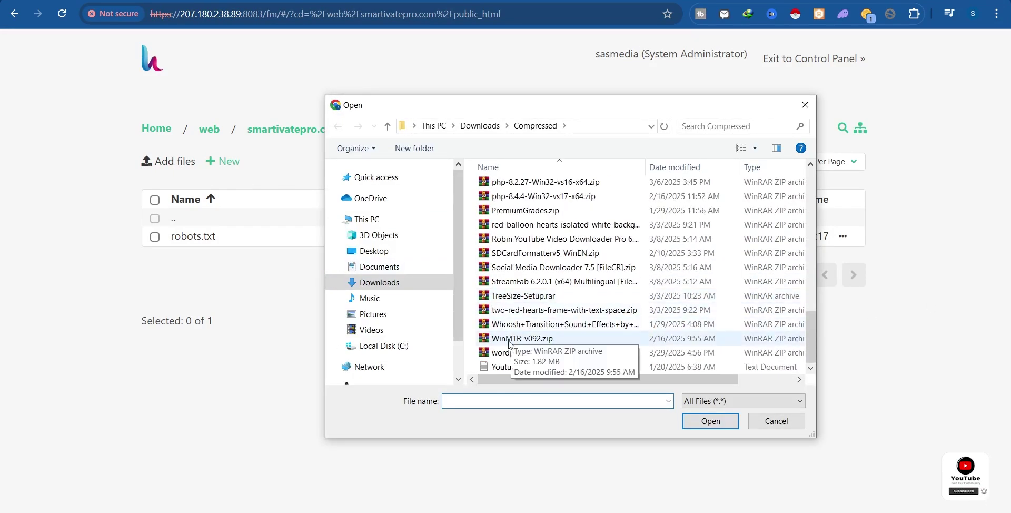
left_click(522, 352)
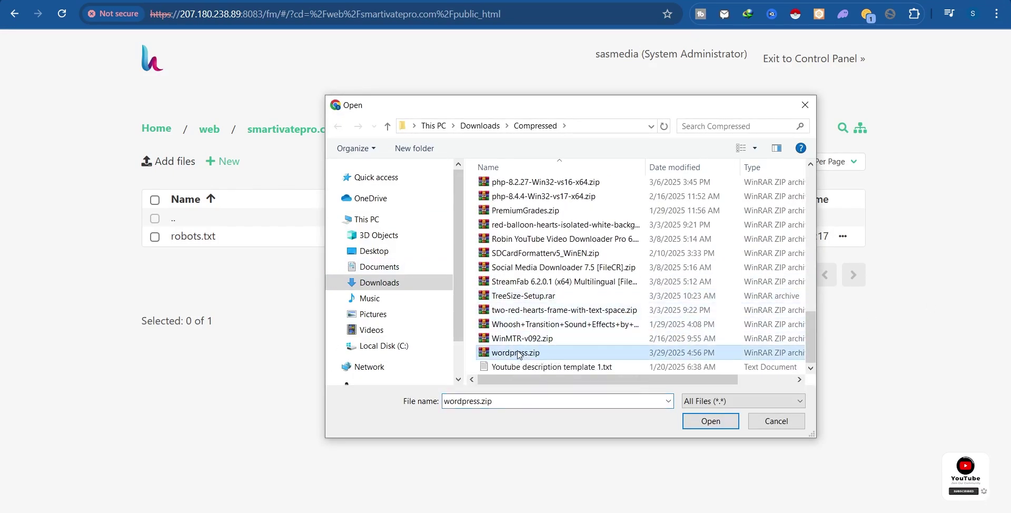
left_click(710, 421)
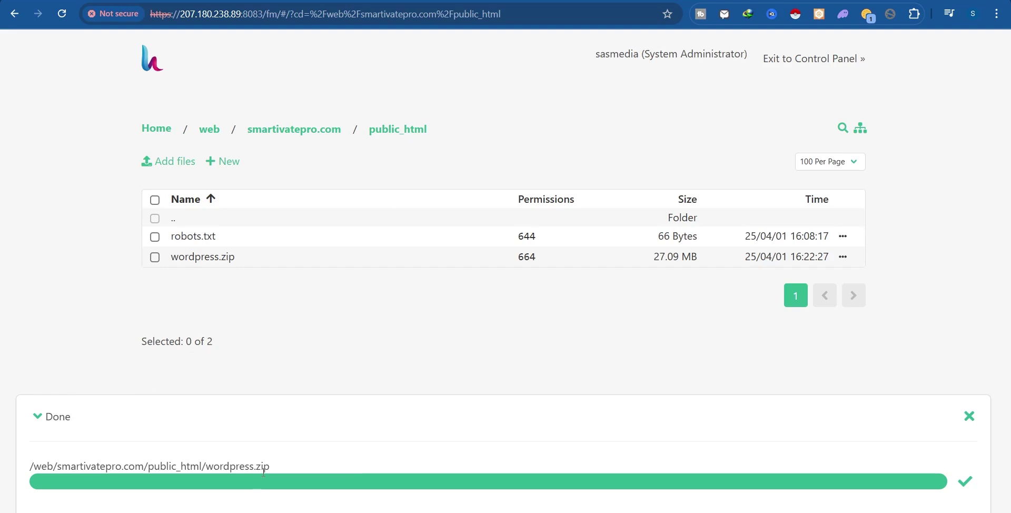
left_click(974, 489)
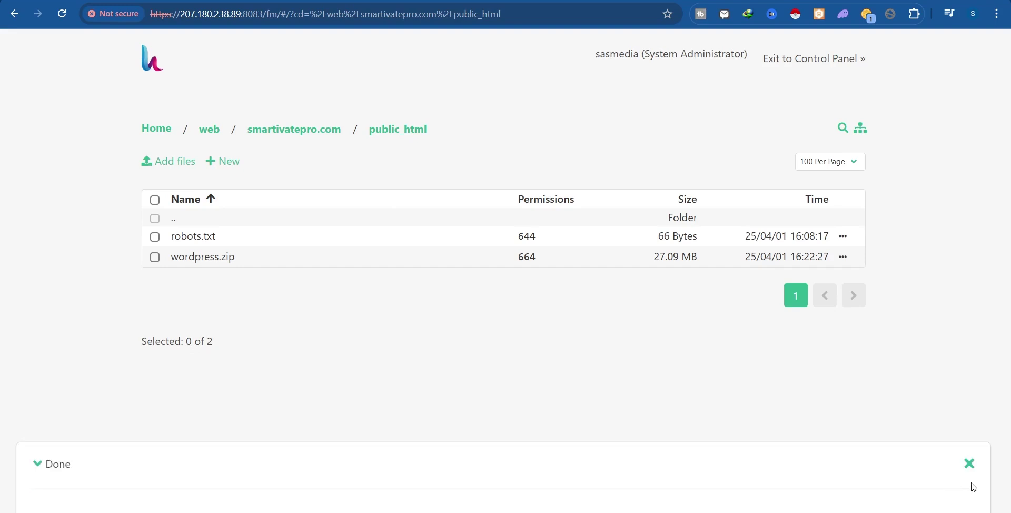
left_click(969, 465)
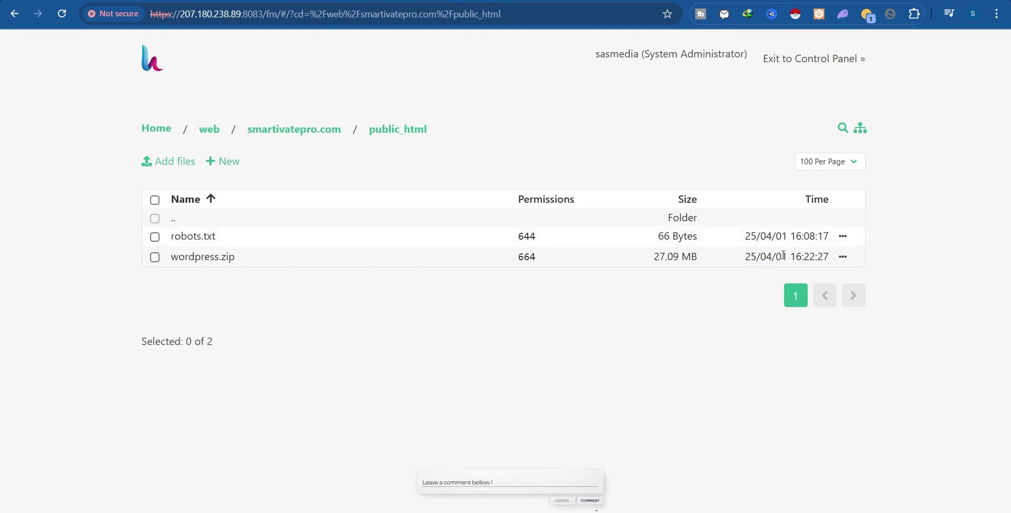
Unzip wordpress.zip in public_html via its actions menu.
left_click(843, 257)
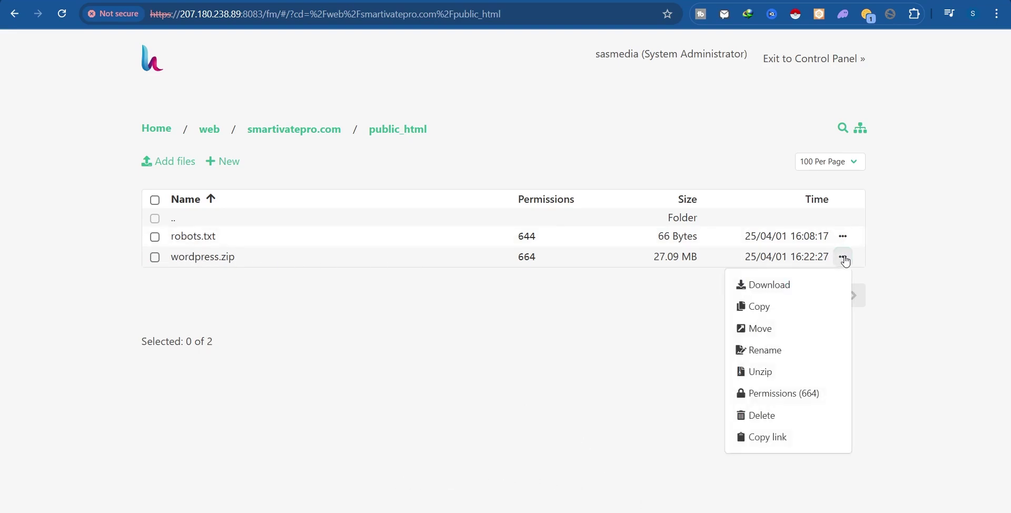
left_click(758, 375)
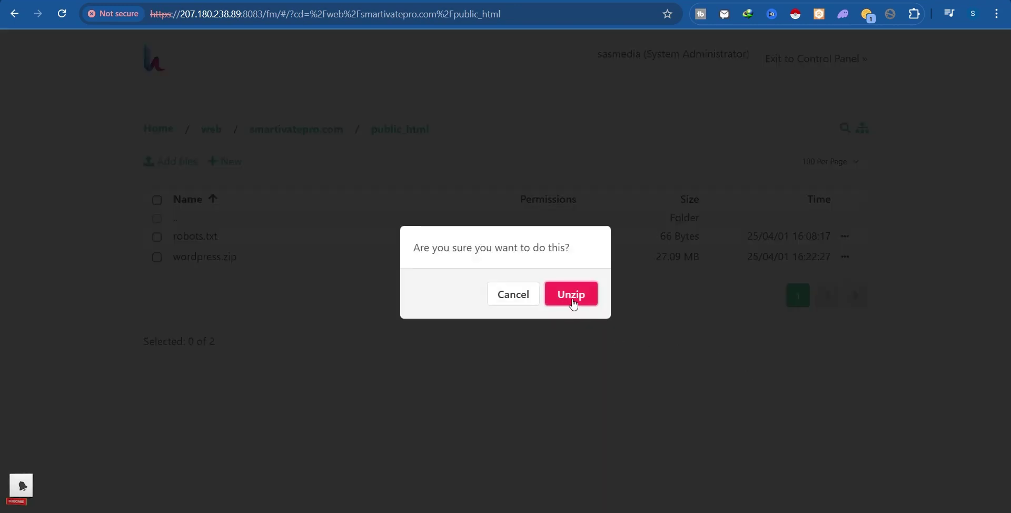
left_click(573, 301)
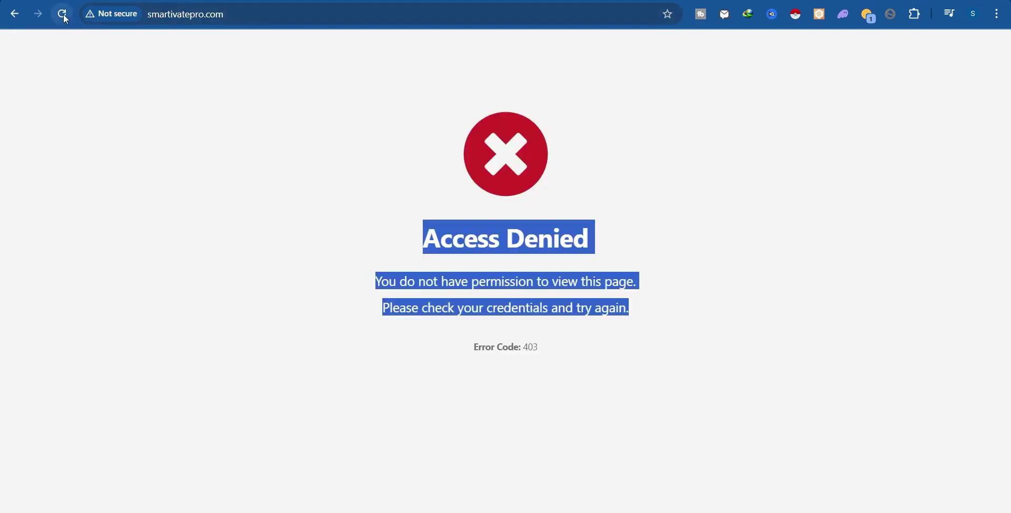
Append '/ worpress' to smartivatepro.com in the address bar and load it.
left_click(252, 117)
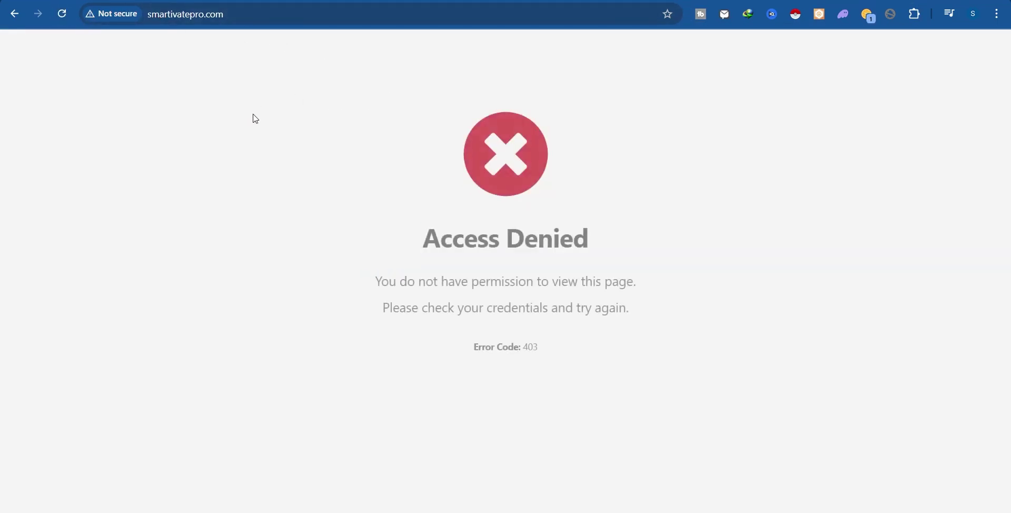
key("ctrl+a")
left_click(317, 153)
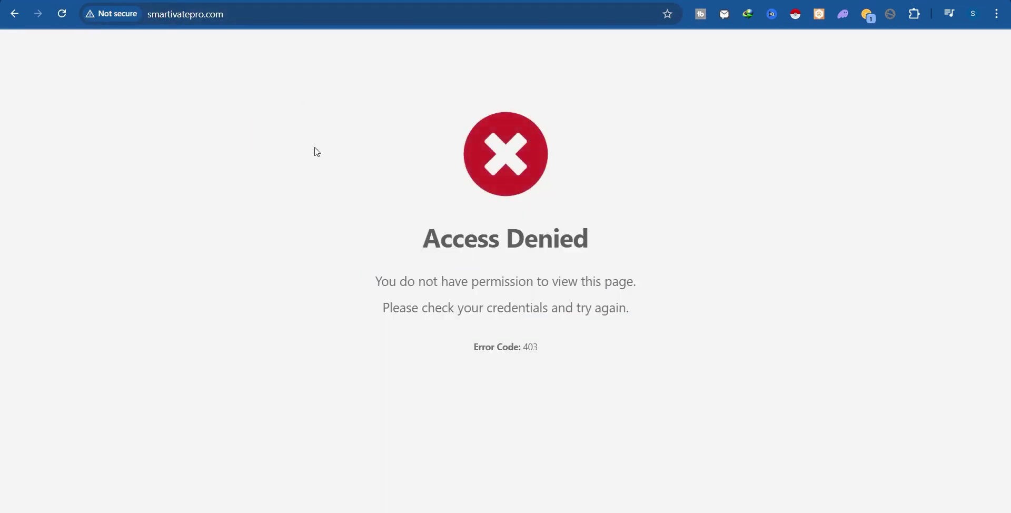
left_click(236, 11)
left_click(235, 12)
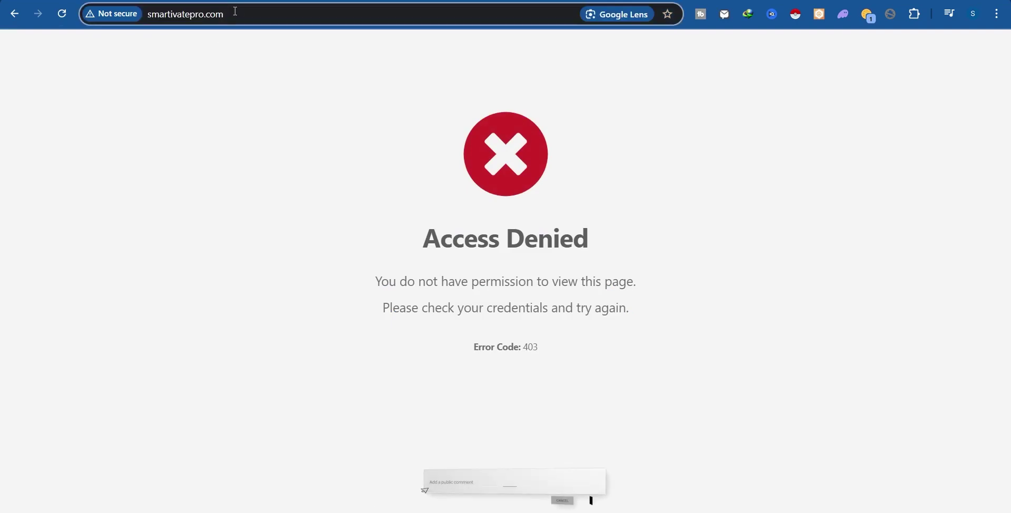
type("/ worpress")
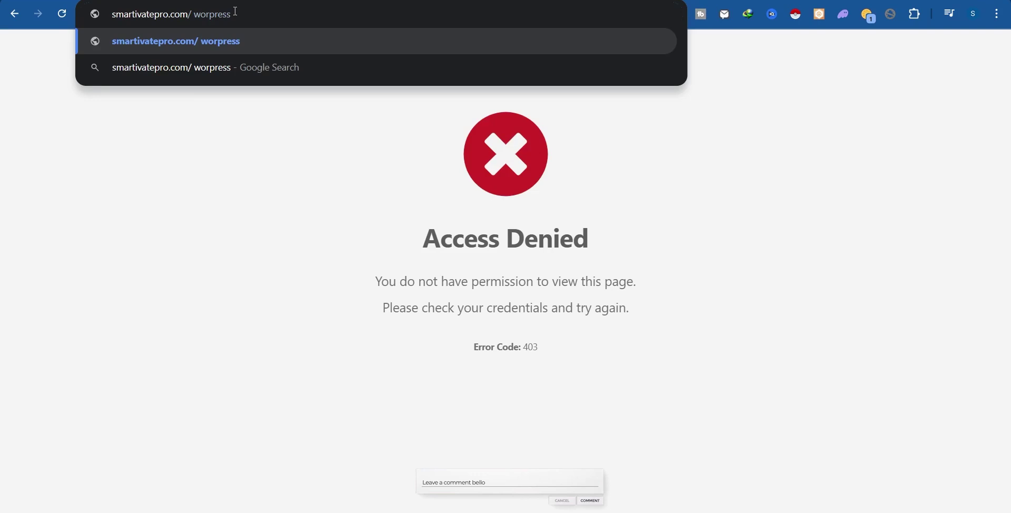
key("Return")
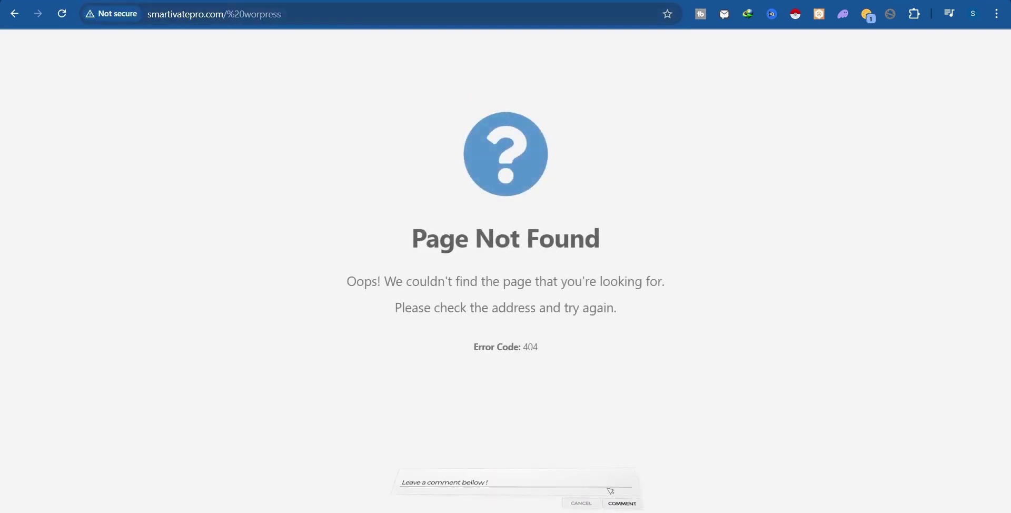
Correct the path to smartivatepro.com/wordpress to reach the WordPress language selection page.
left_click(275, 14)
double_click(275, 14)
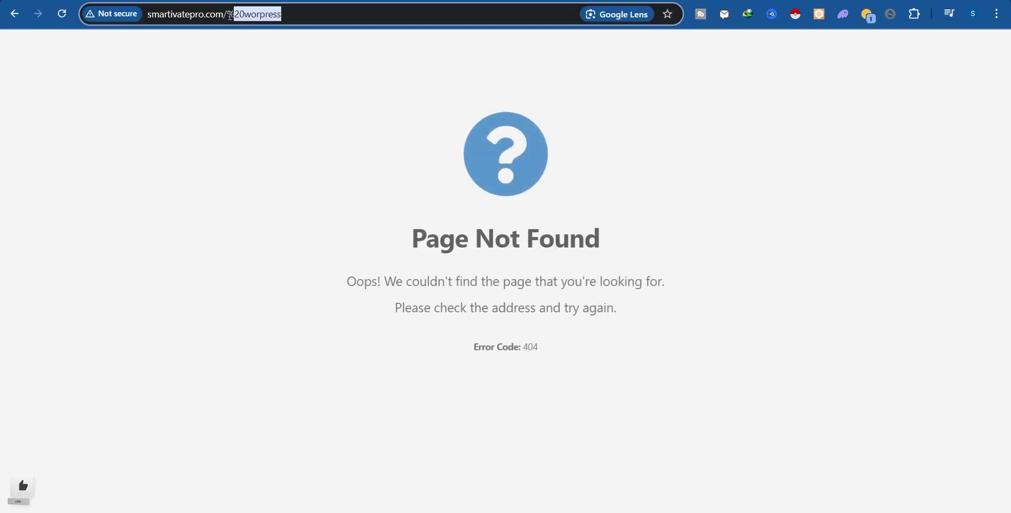
type("wordpress")
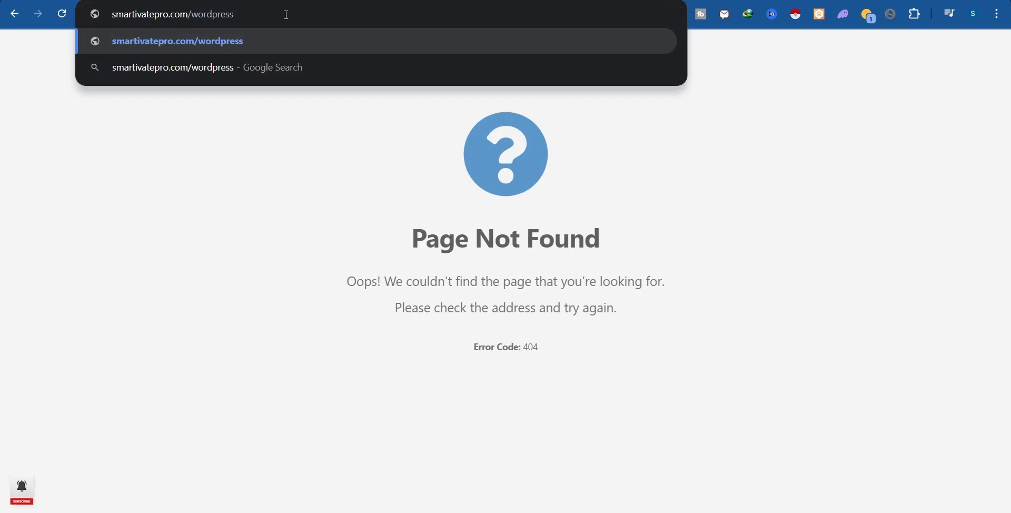
key("Return")
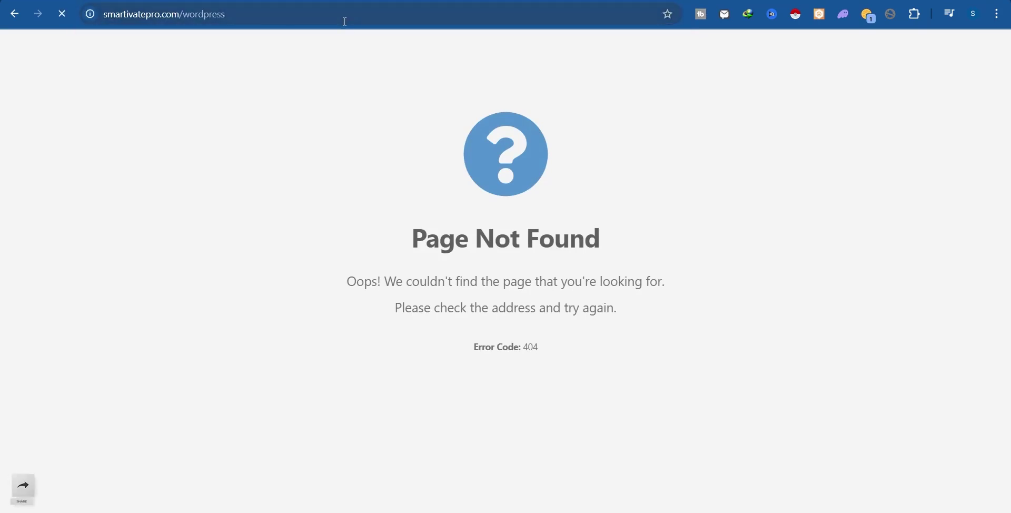
left_click(385, 169)
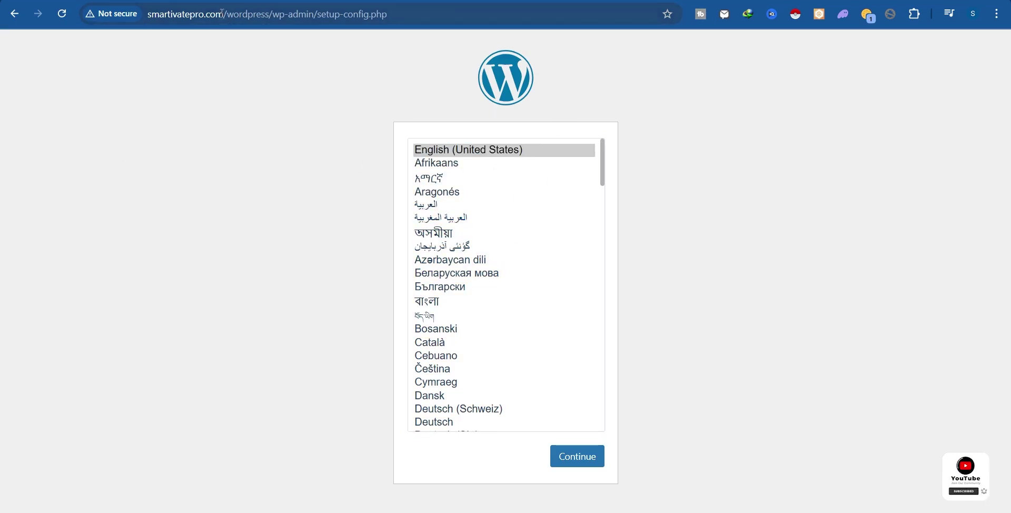
left_click_drag(222, 14, 143, 14)
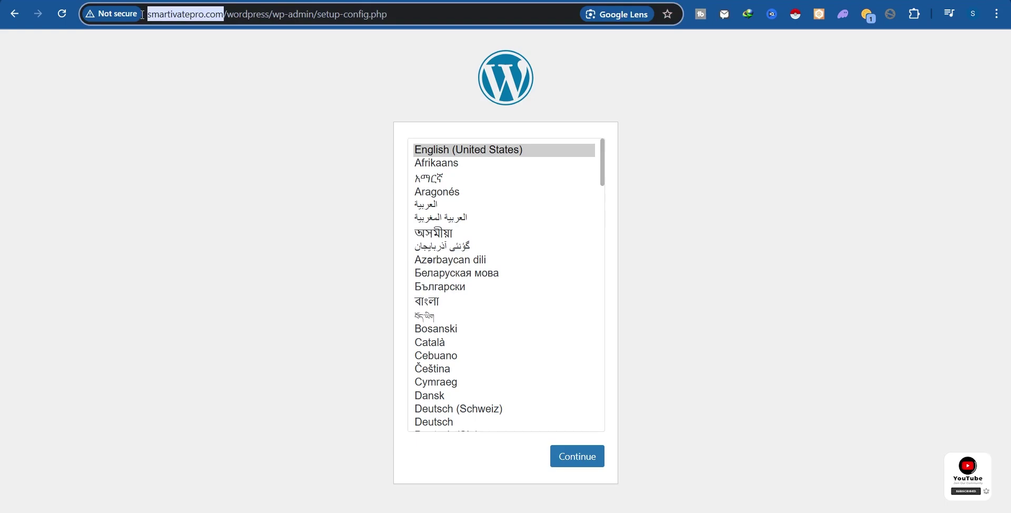
Move every item in the wordpress folder into web > smartivatepro.com > public_html, then return to public_html.
left_click(820, 1)
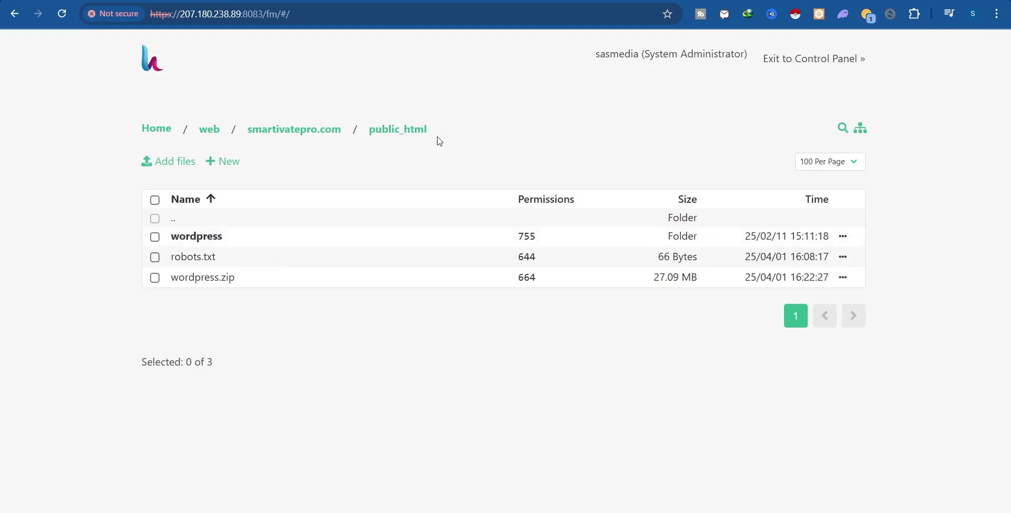
left_click(207, 244)
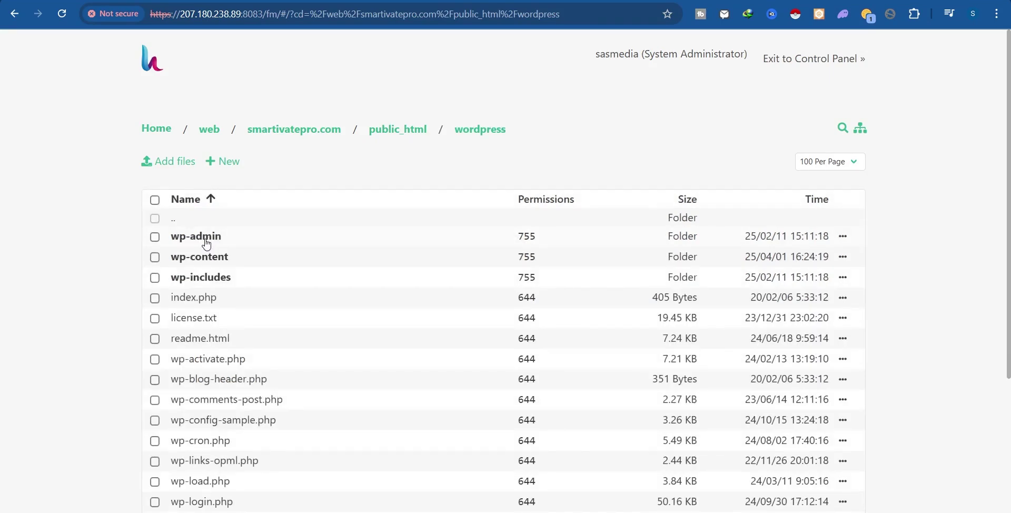
left_click(155, 201)
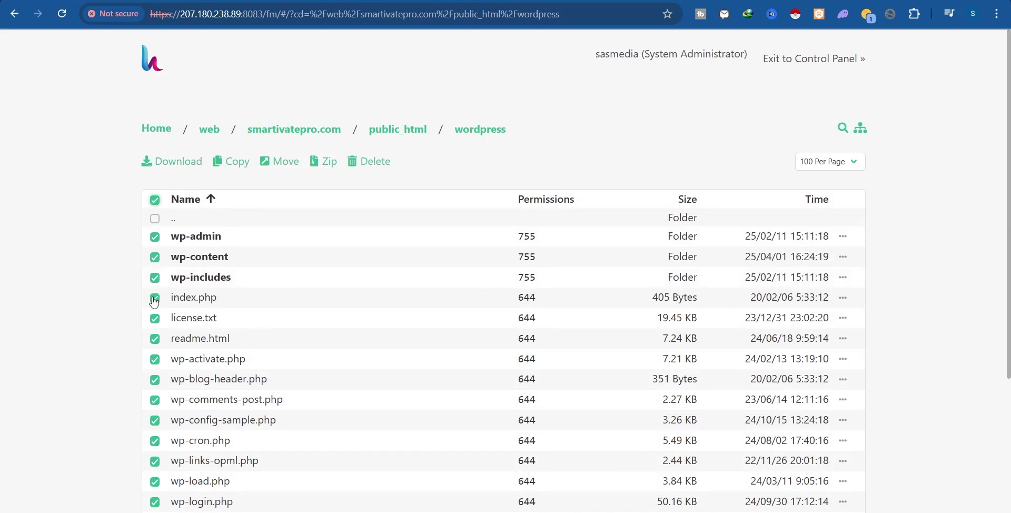
left_click(278, 163)
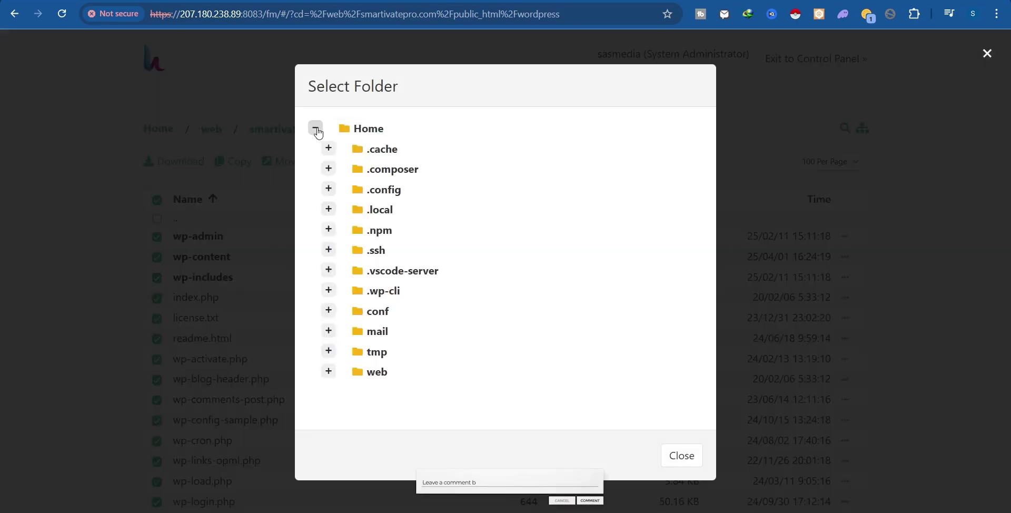
left_click(329, 373)
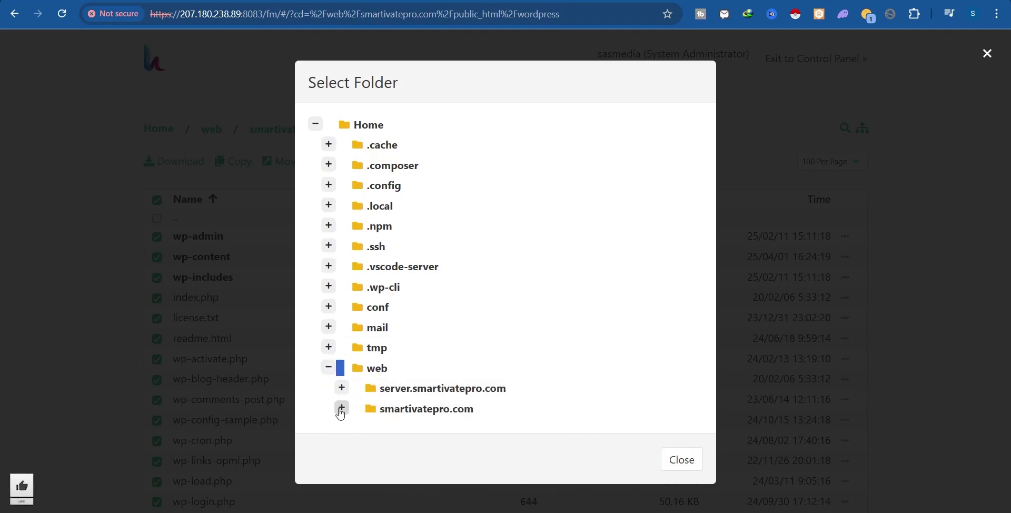
left_click(340, 411)
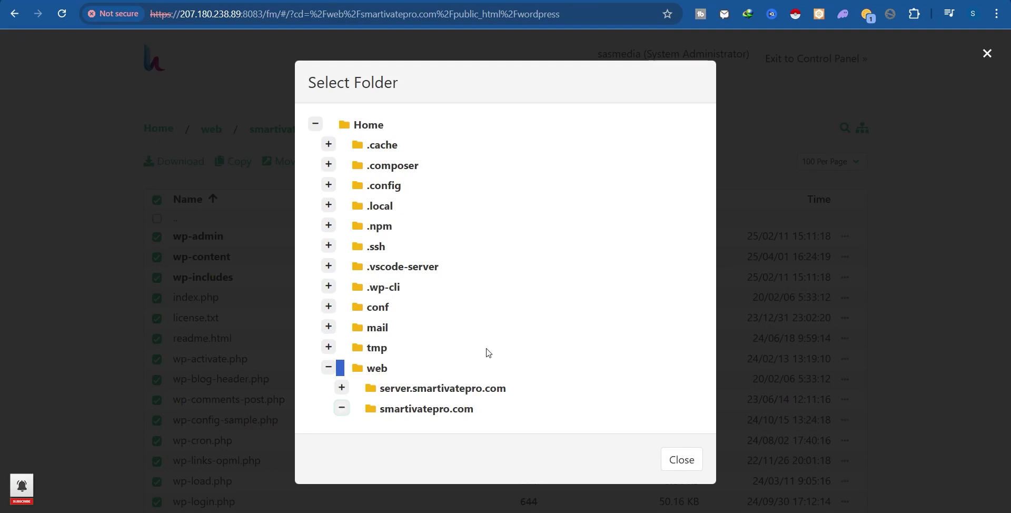
scroll(368, 389, "down", 2)
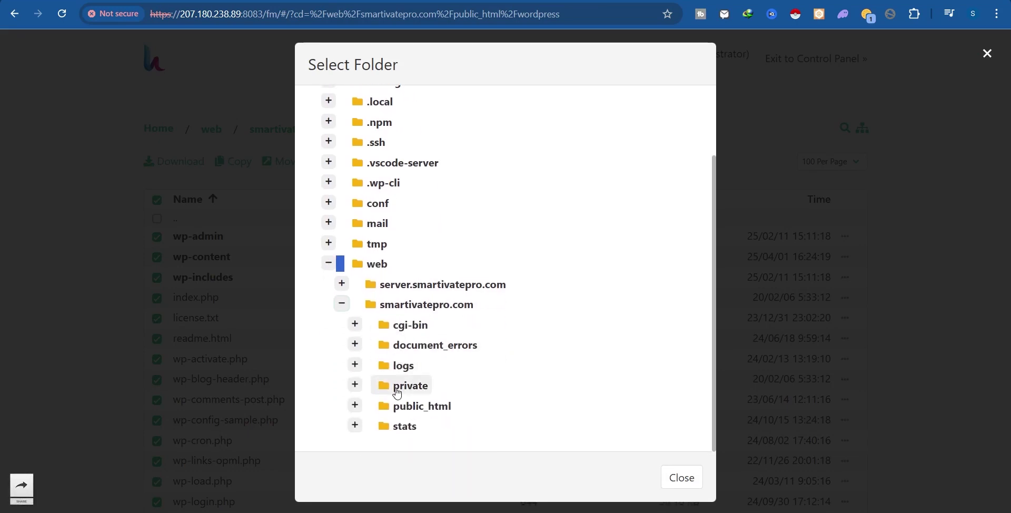
left_click(419, 407)
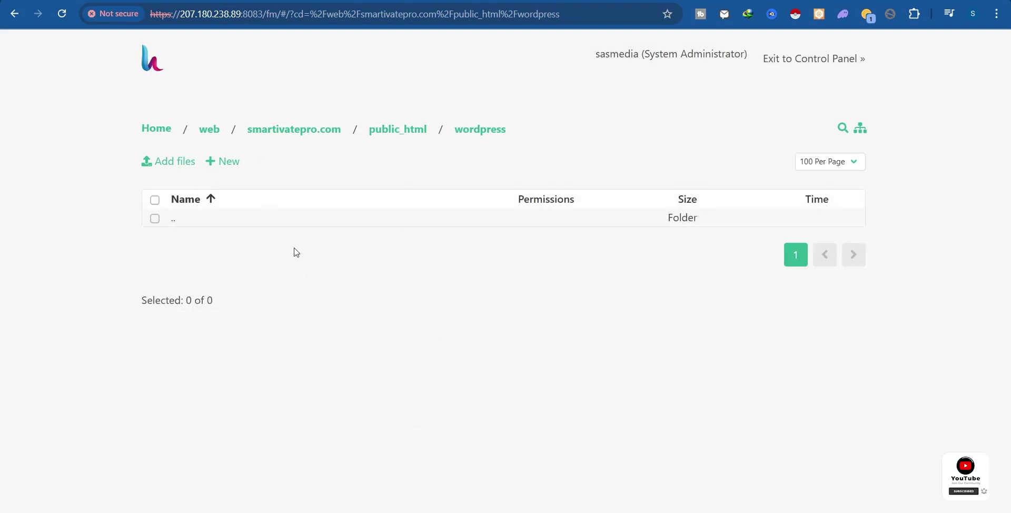
left_click(397, 133)
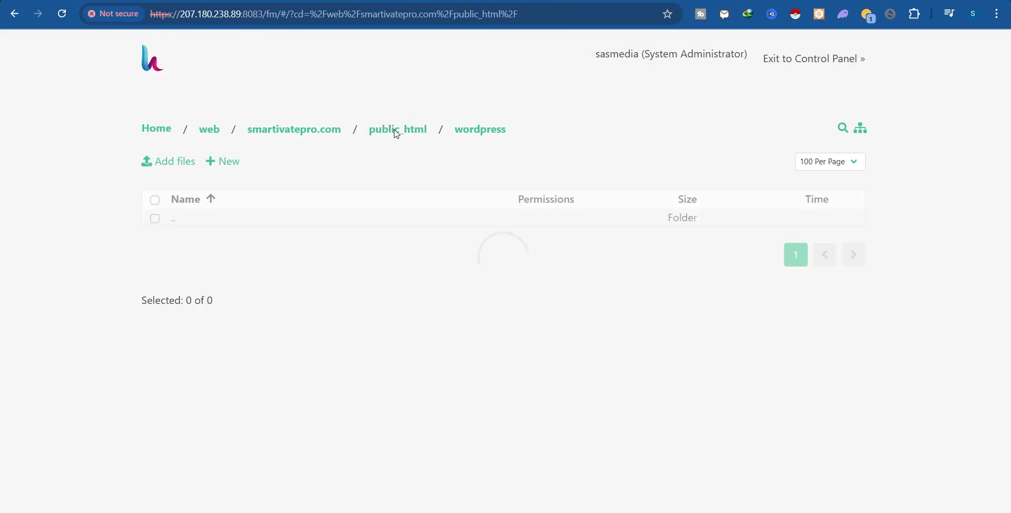
Load the bare smartivatepro.com address, continue the setup in English, and choose Let's go!
scroll(369, 358, "down", 5)
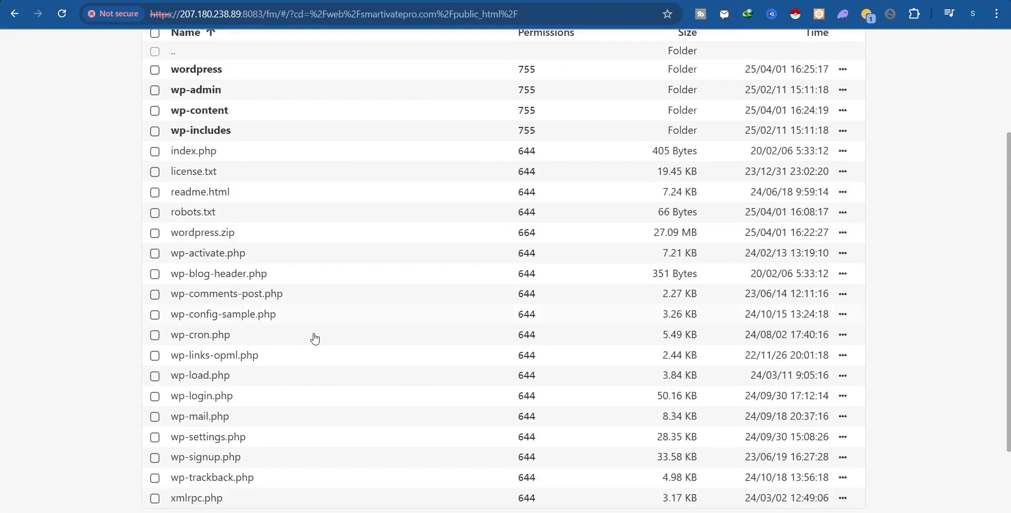
scroll(307, 284, "up", 5)
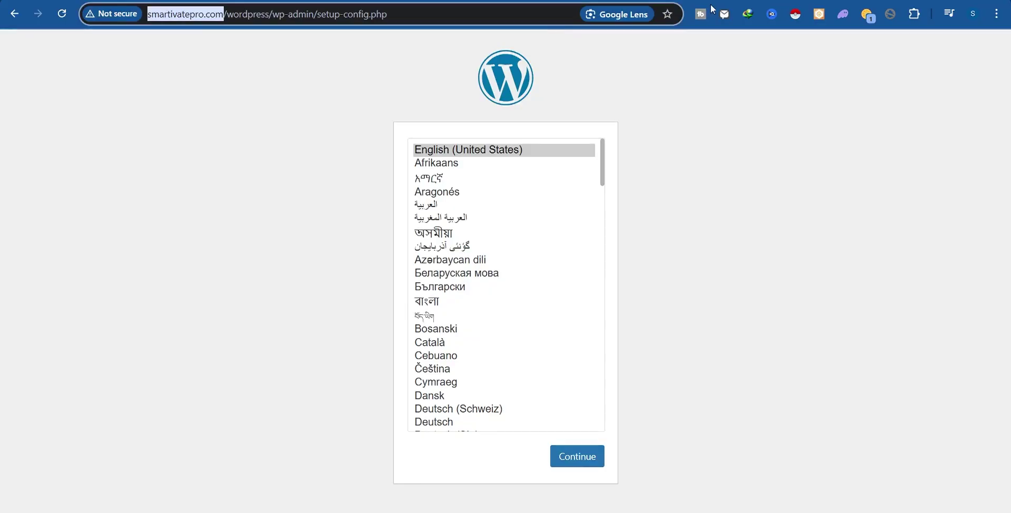
left_click(224, 16)
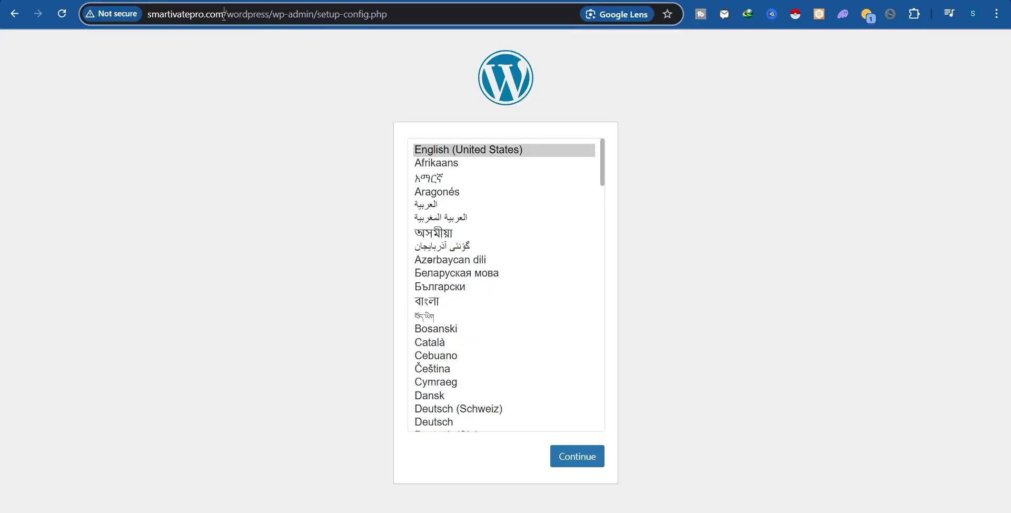
left_click_drag(224, 14, 563, 32)
key("BackSpace")
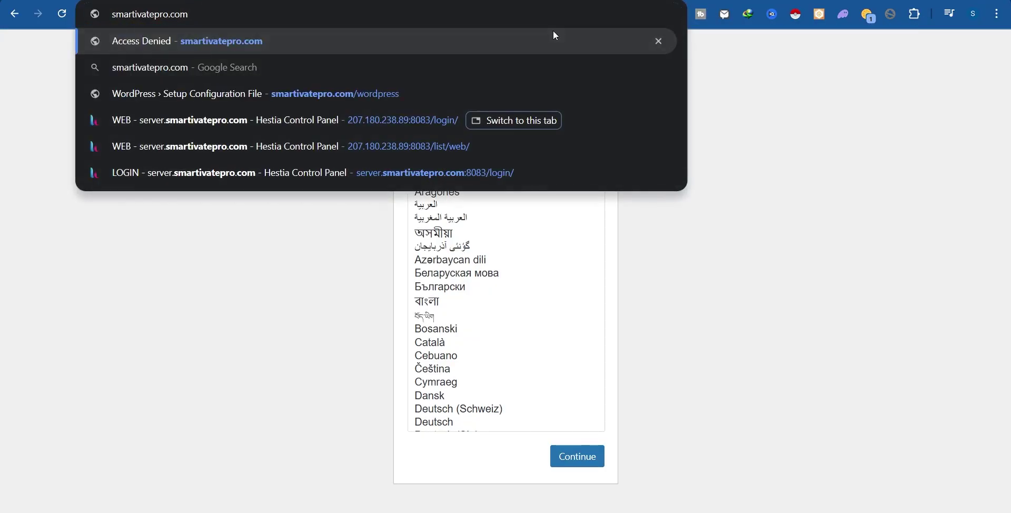
key("Return")
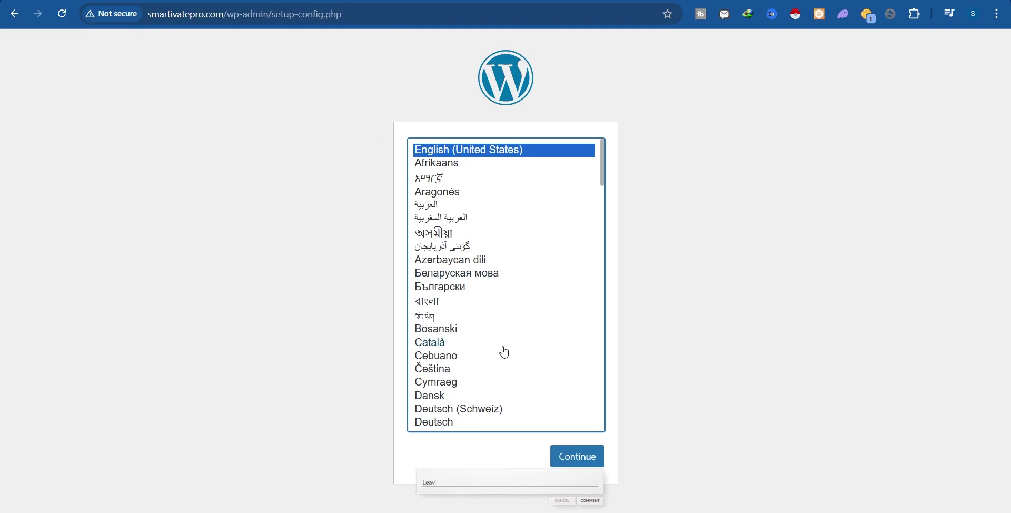
left_click(586, 462)
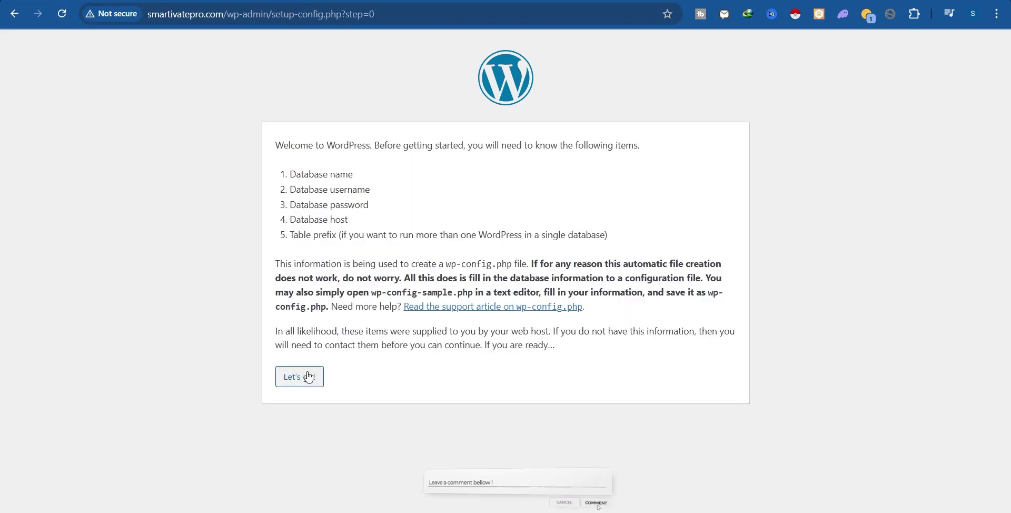
left_click(315, 377)
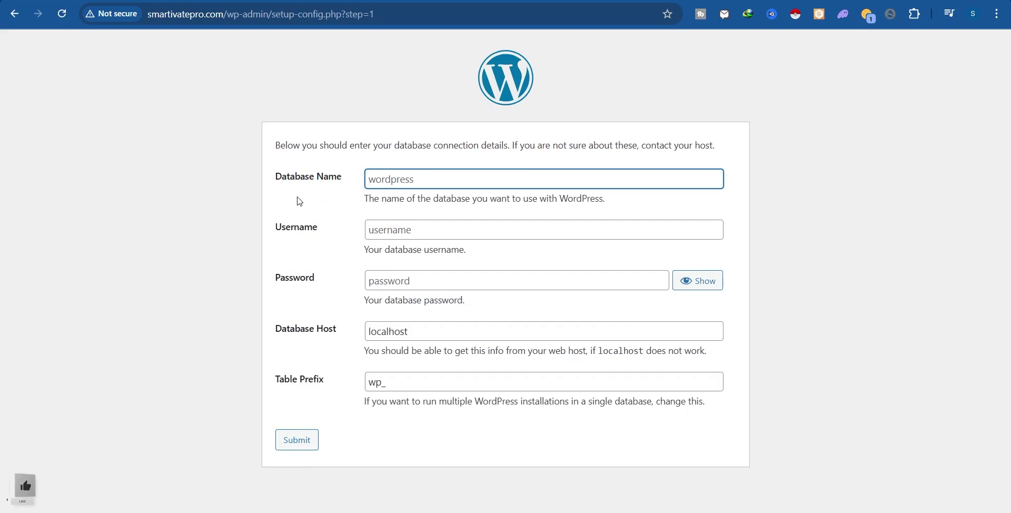
Paste the database name from Notepad into both Database Name and Username fields.
left_click_drag(274, 176, 343, 178)
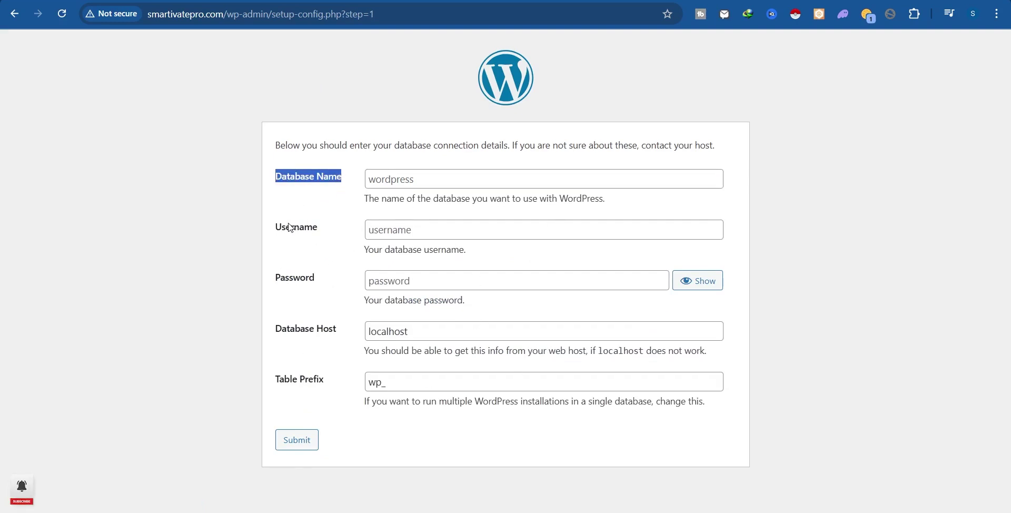
left_click_drag(291, 227, 323, 226)
left_click(333, 301)
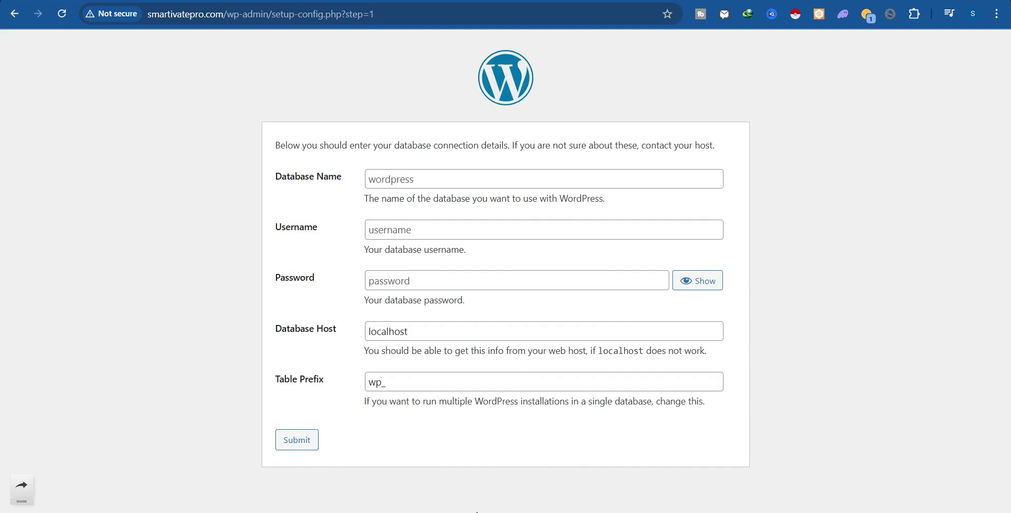
mouse_move(478, 510)
left_click(619, 429)
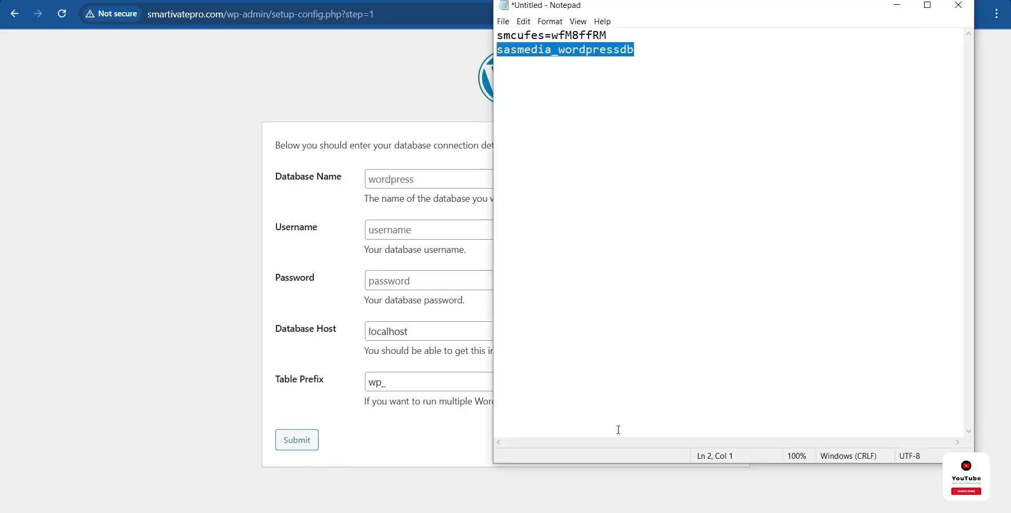
left_click(589, 52)
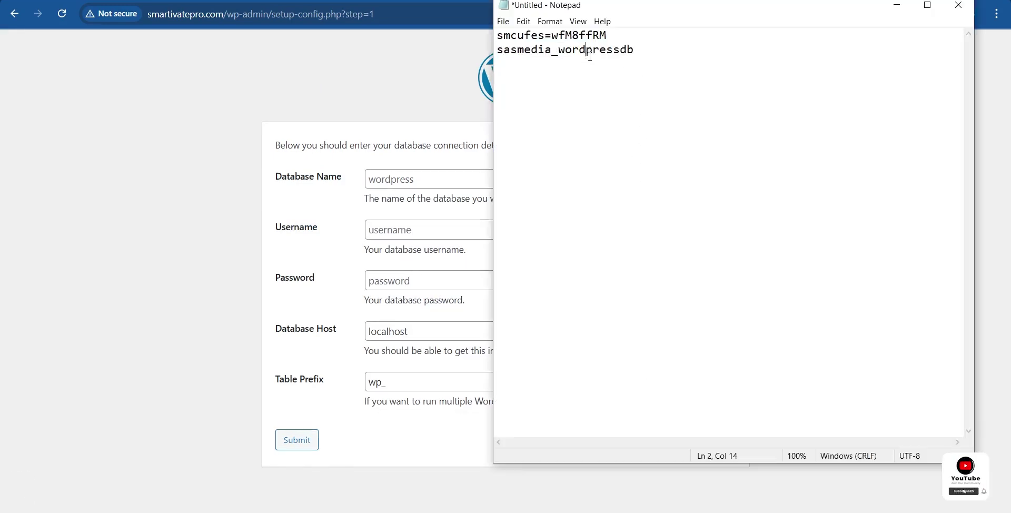
left_click(385, 182)
type("sasmedia_wordpressdb")
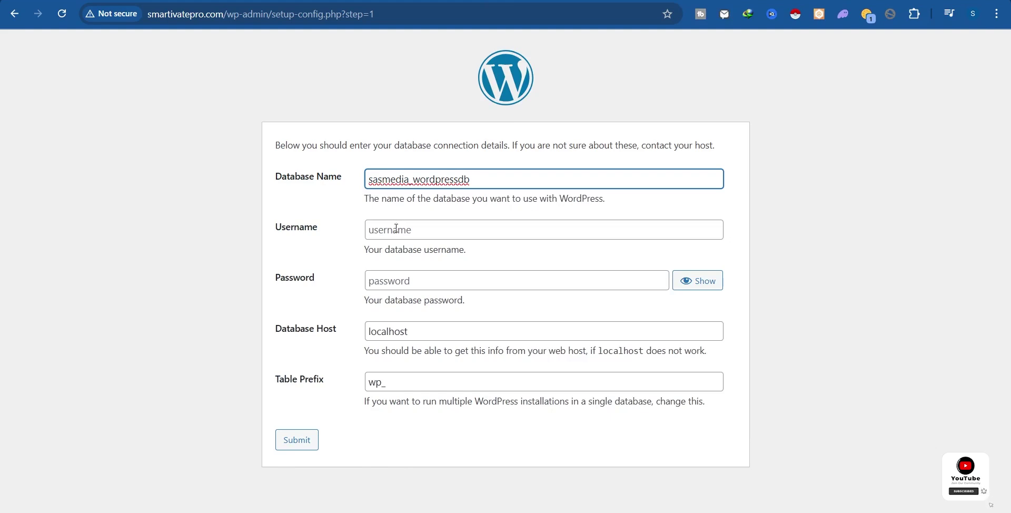
left_click(397, 230)
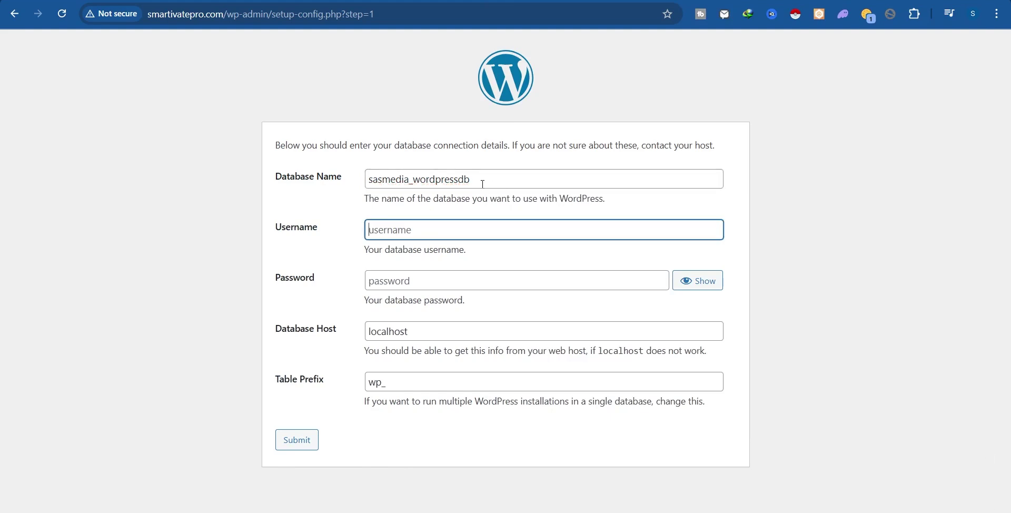
type("sasmedia_wordpressdb")
Paste the database password from Notepad, submit the details, and run the installation.
mouse_move(485, 510)
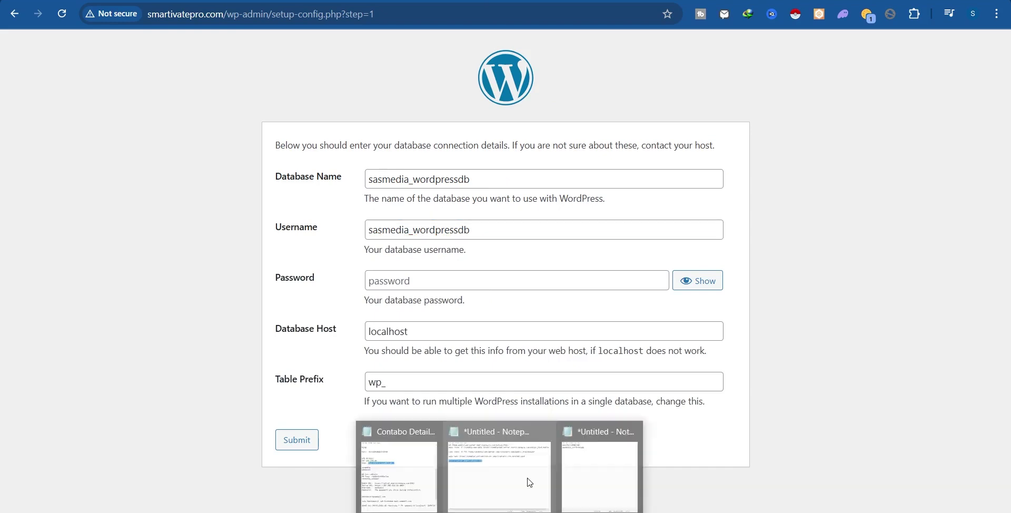
left_click(598, 453)
left_click_drag(629, 35, 496, 35)
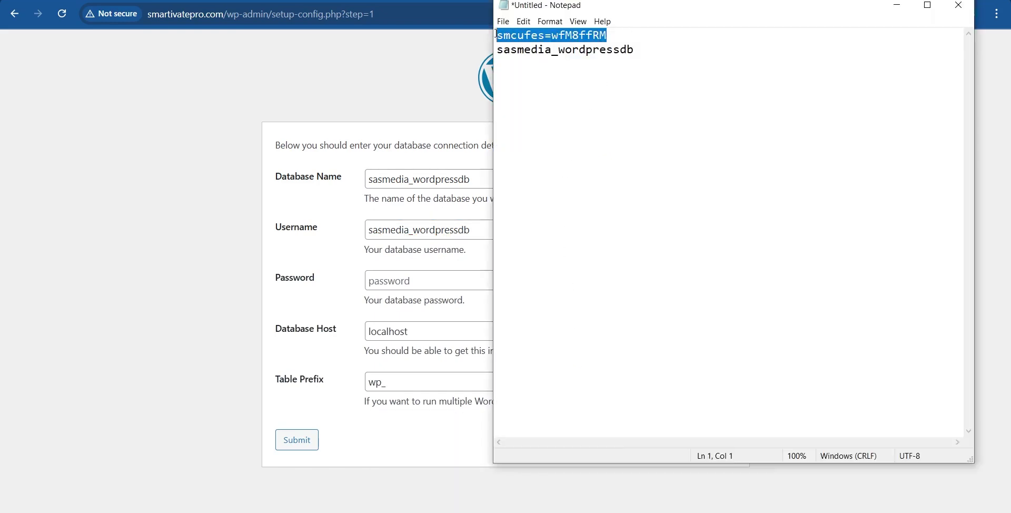
left_click(427, 283)
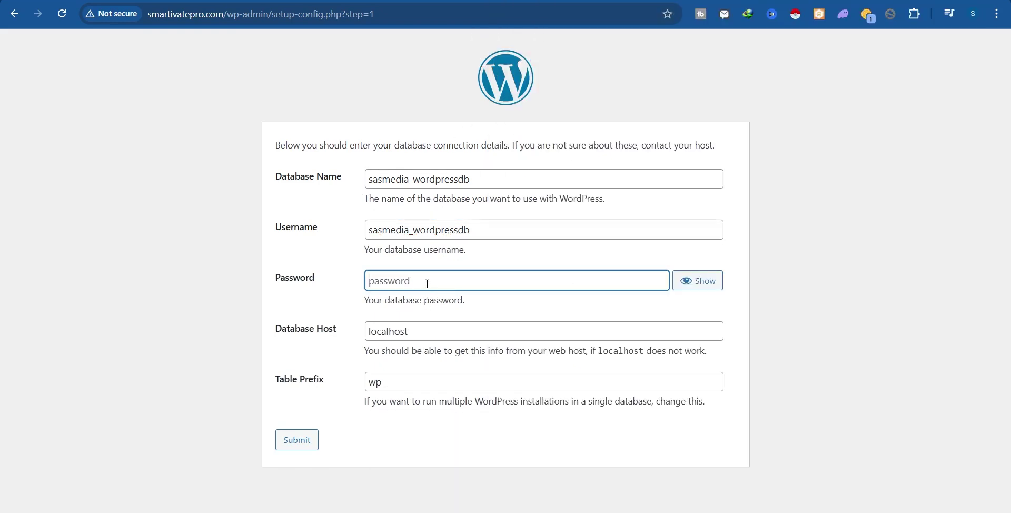
key("ctrl+v")
left_click(300, 447)
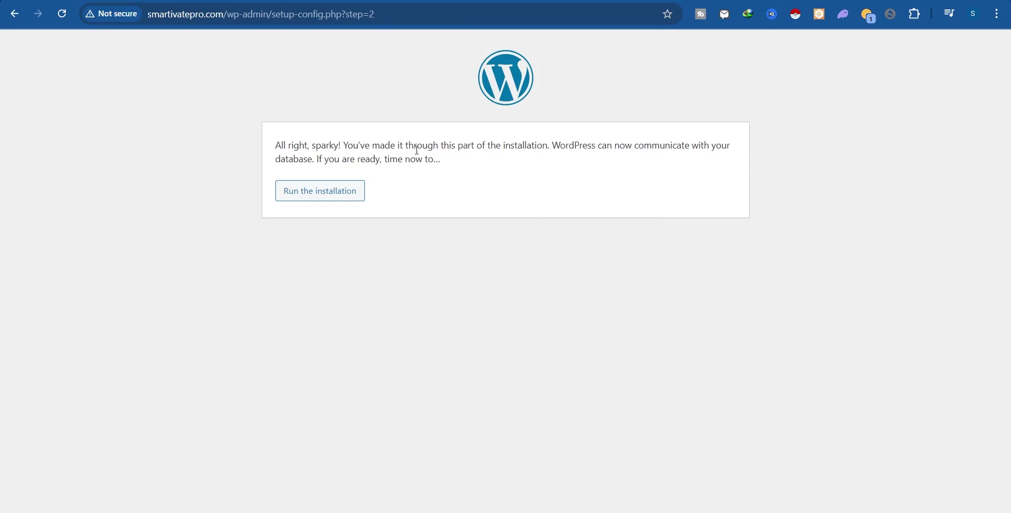
left_click(309, 201)
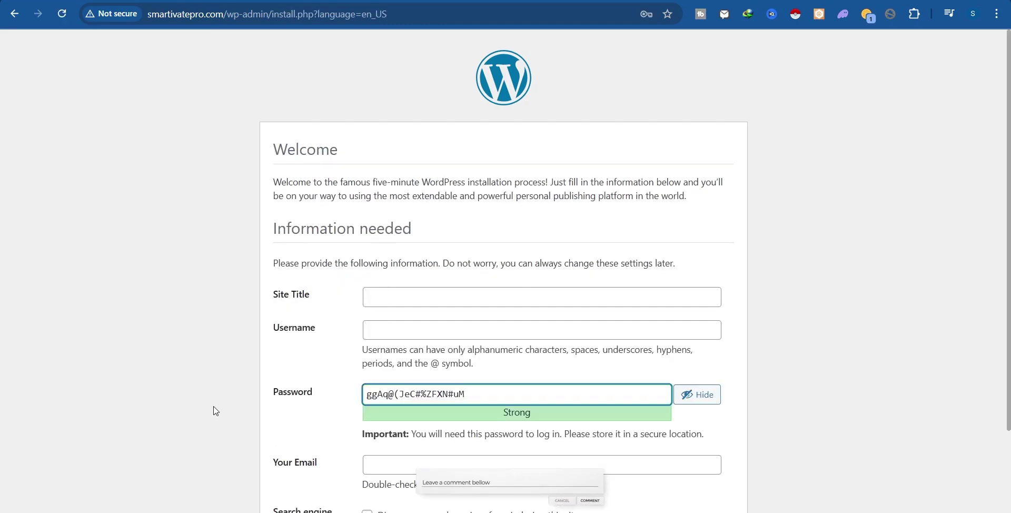
Enter 'Smartivate' as Site Title and set the admin username.
left_click(410, 294)
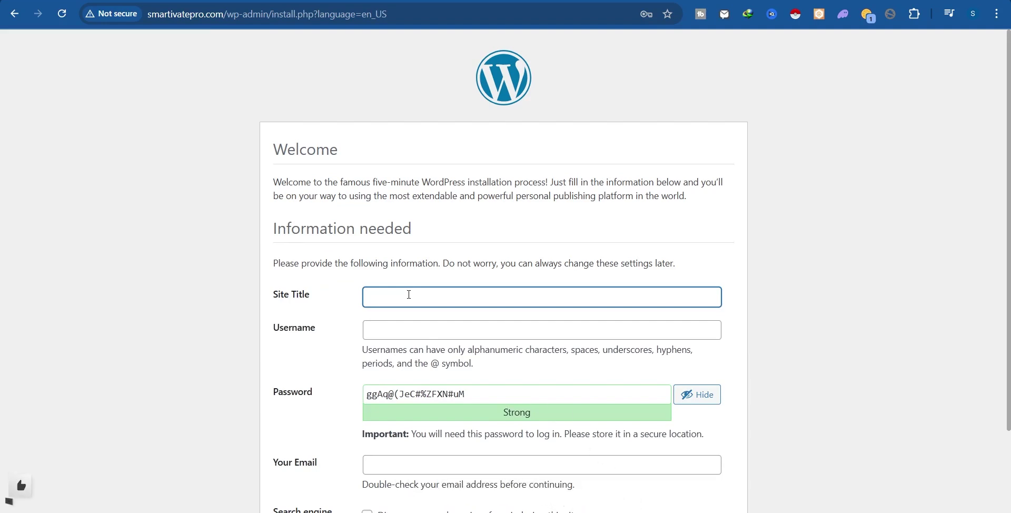
type("Smartivate")
left_click(439, 323)
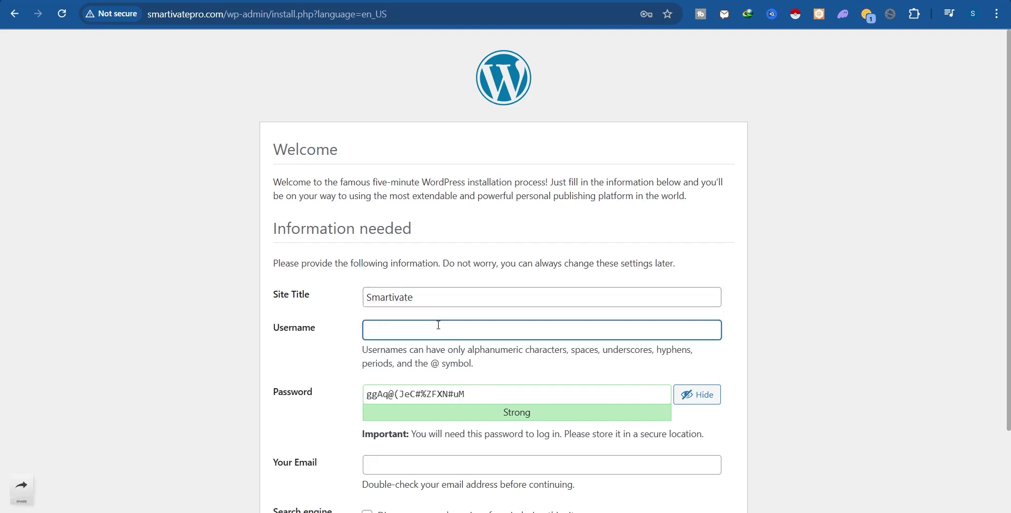
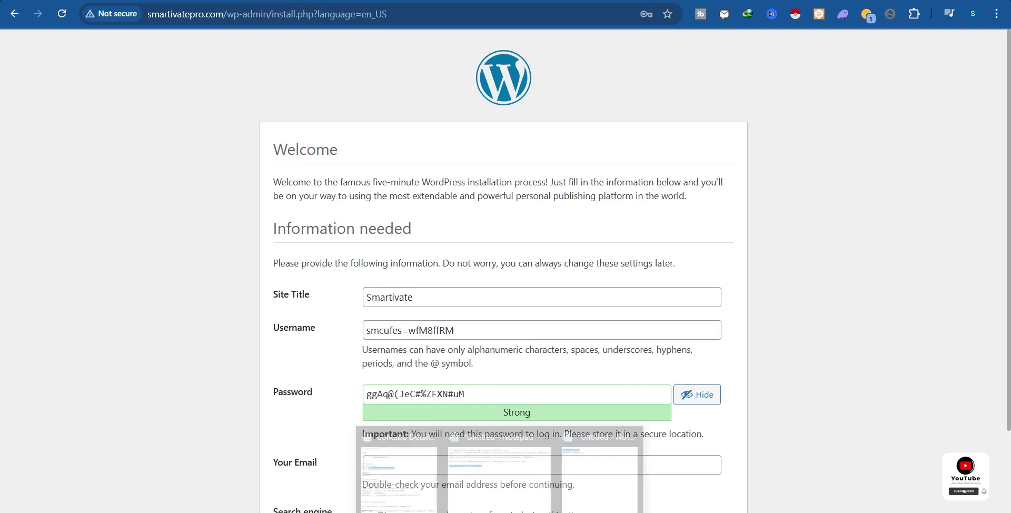
mouse_move(598, 477)
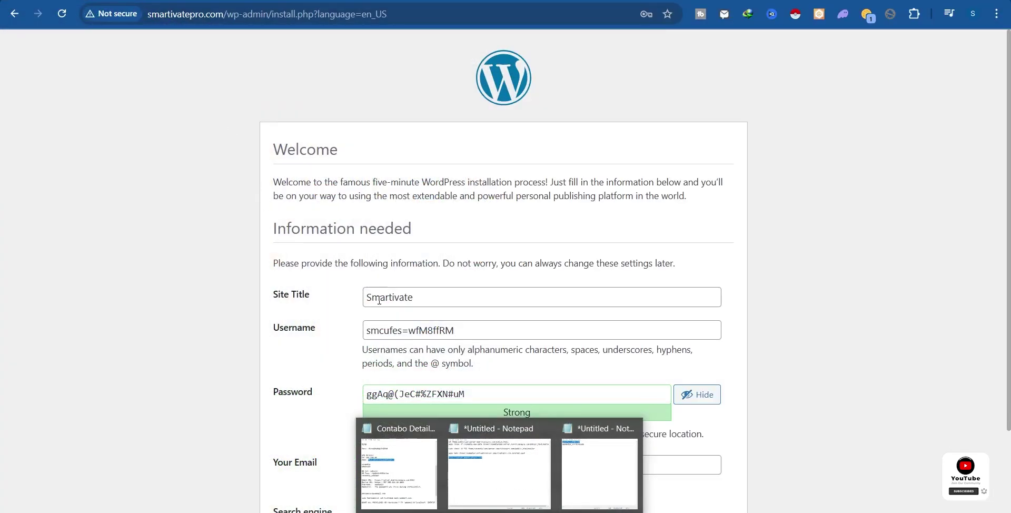
left_click(431, 330)
double_click(432, 330)
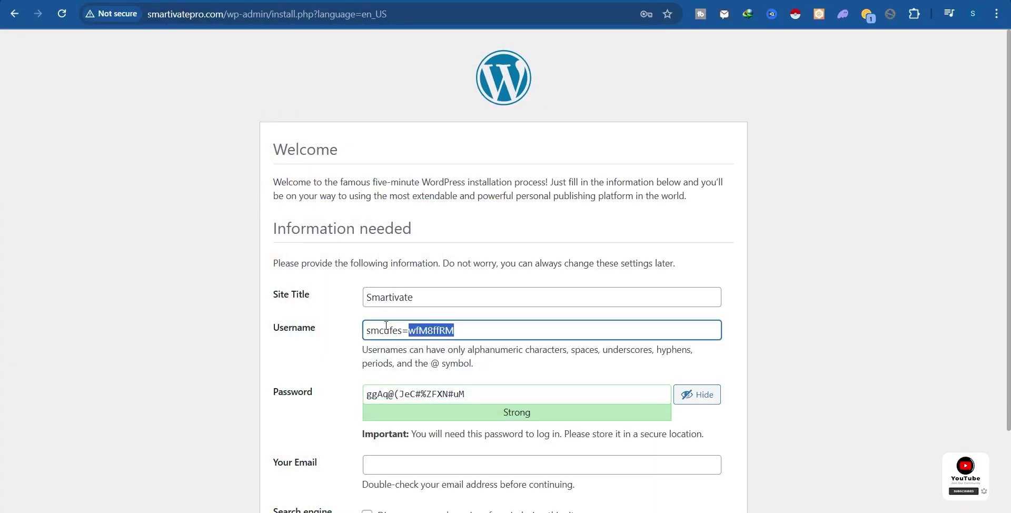
key("ctrl+a")
type("s")
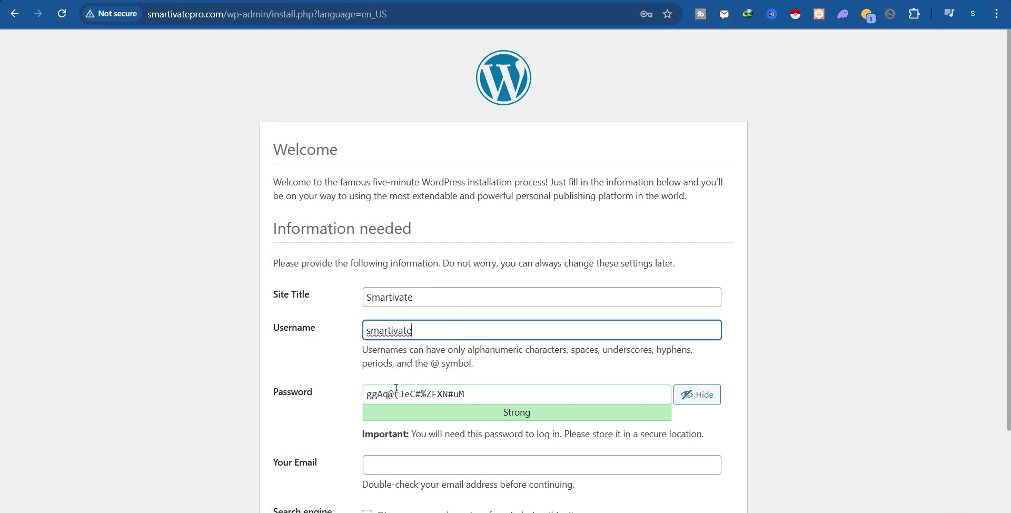
Replace the generated password with a short custom password and copy it.
left_click_drag(367, 394, 466, 394)
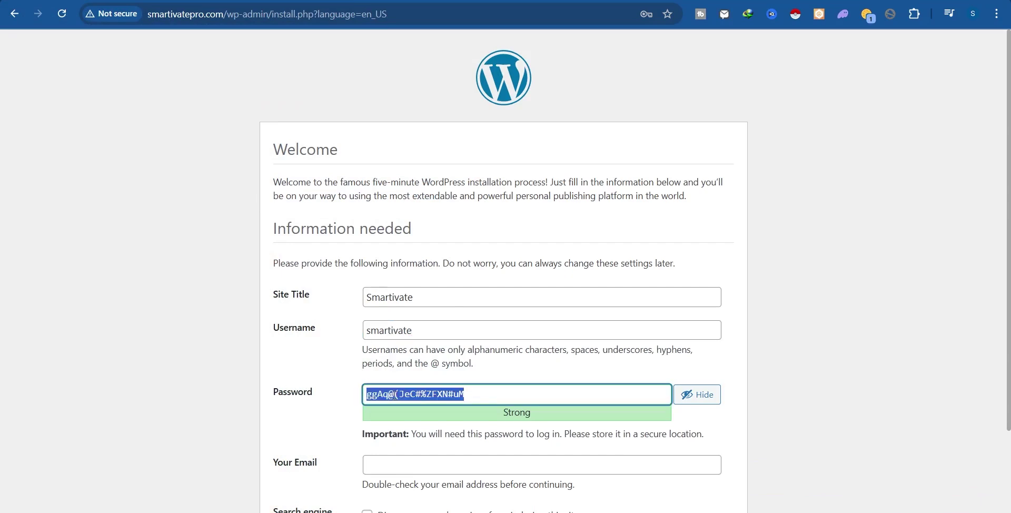
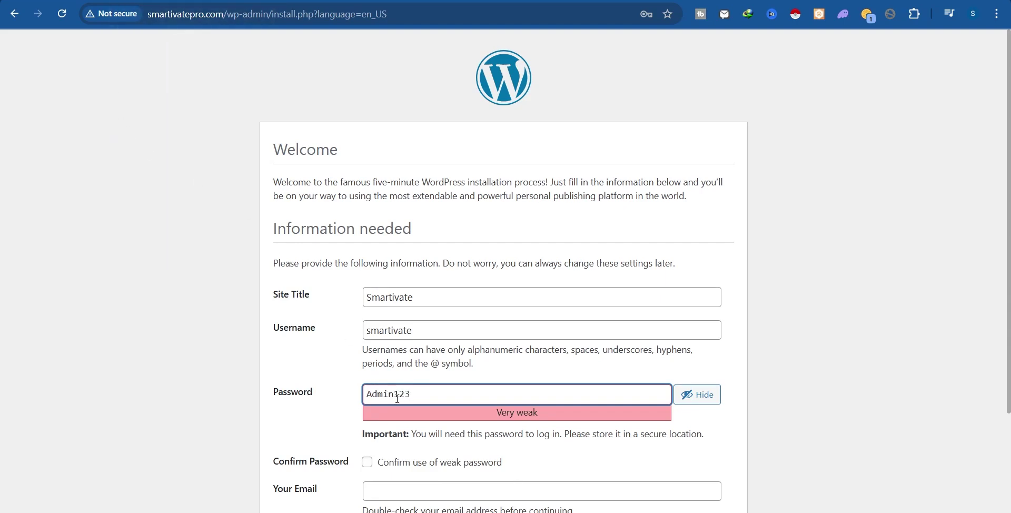
left_click(395, 395)
type("@")
left_click(442, 399)
key("shift+Left")
key("shift+Left")
key("shift+Left")
key("shift+Left")
key("shift+Left")
key("shift+Left")
key("shift+Left")
key("shift+Left")
key("shift+Left")
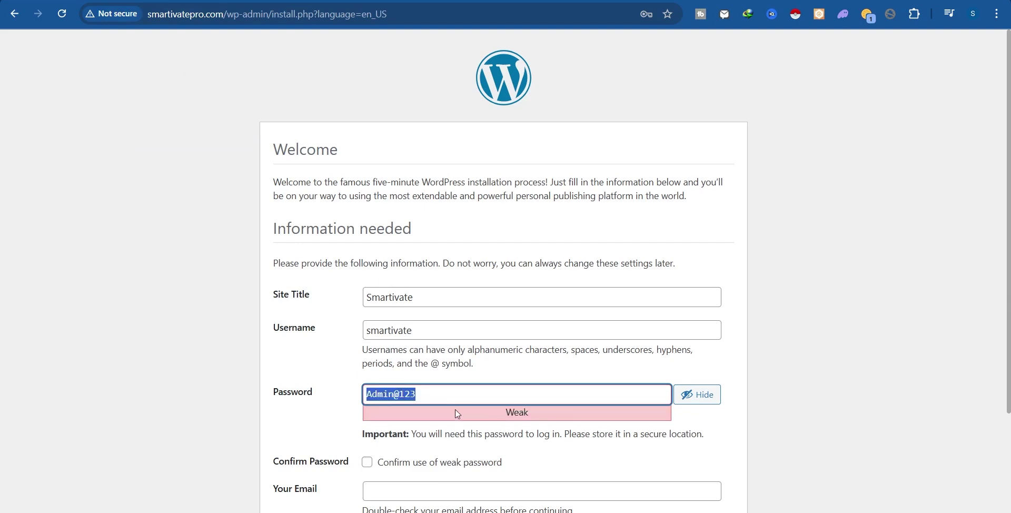
scroll(458, 414, "down", 3)
Paste a value into Your Email, confirm the weak password, and submit the install form.
left_click(416, 362)
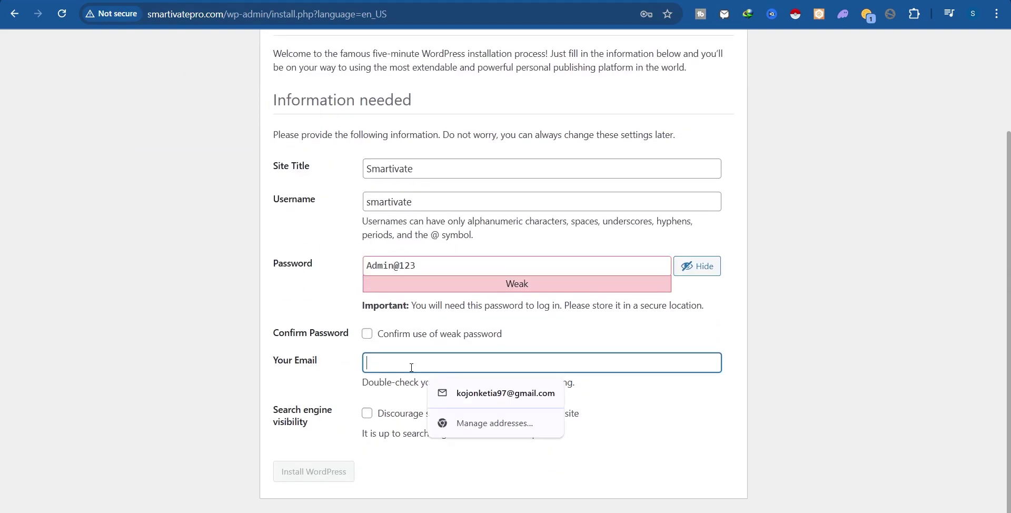
key("ctrl+v")
left_click(367, 333)
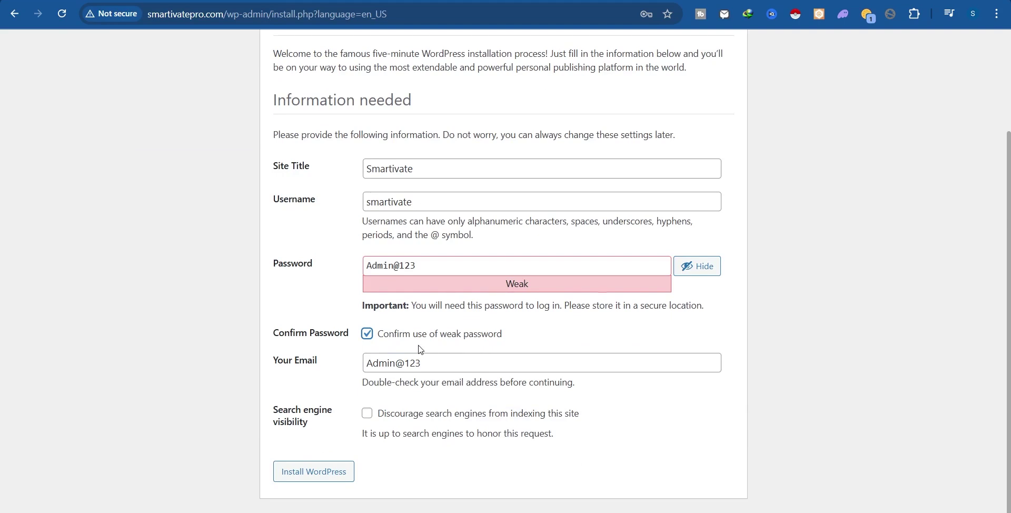
left_click_drag(477, 334, 520, 327)
left_click_drag(492, 265, 375, 266)
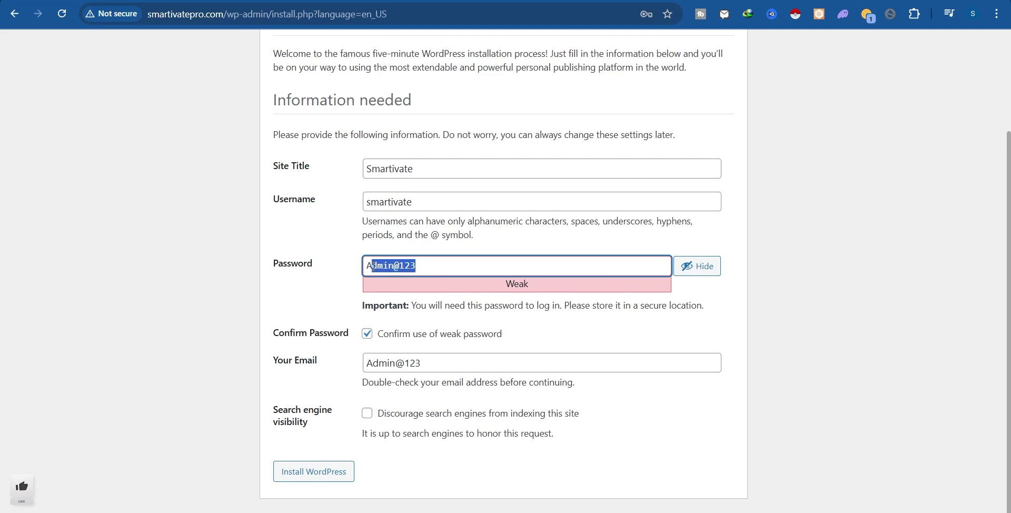
left_click(694, 325)
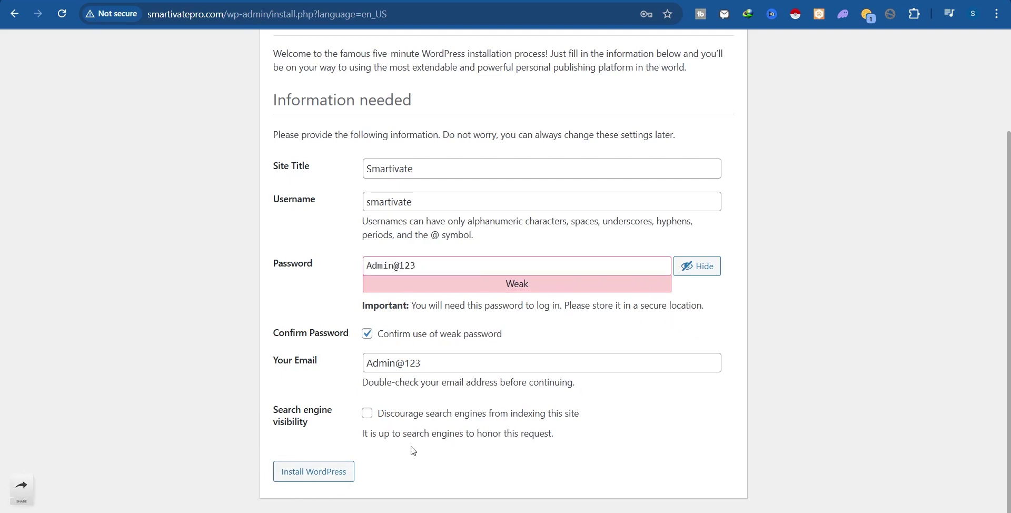
left_click(312, 477)
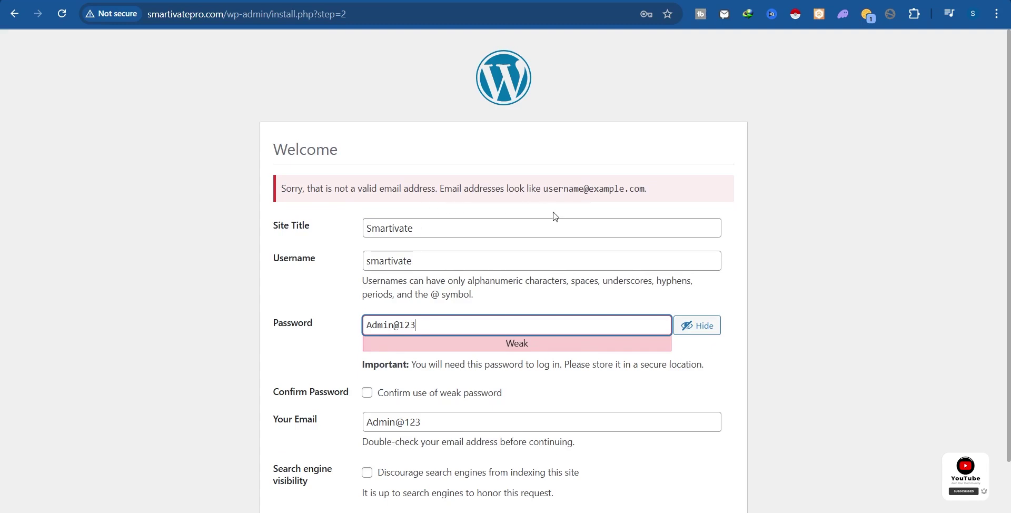
Replace the invalid Your Email value with a valid email address.
left_click(696, 358)
scroll(587, 373, "down", 2)
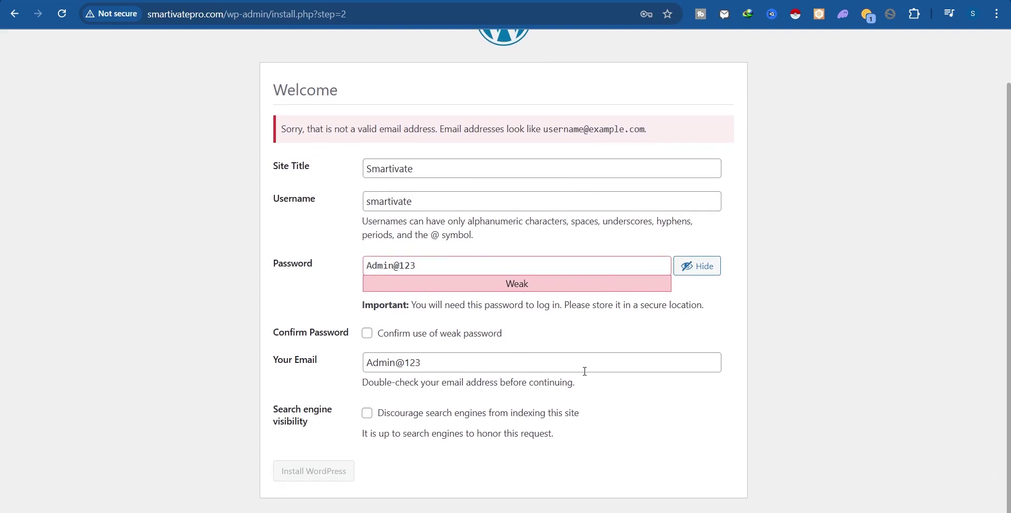
triple_click(396, 359)
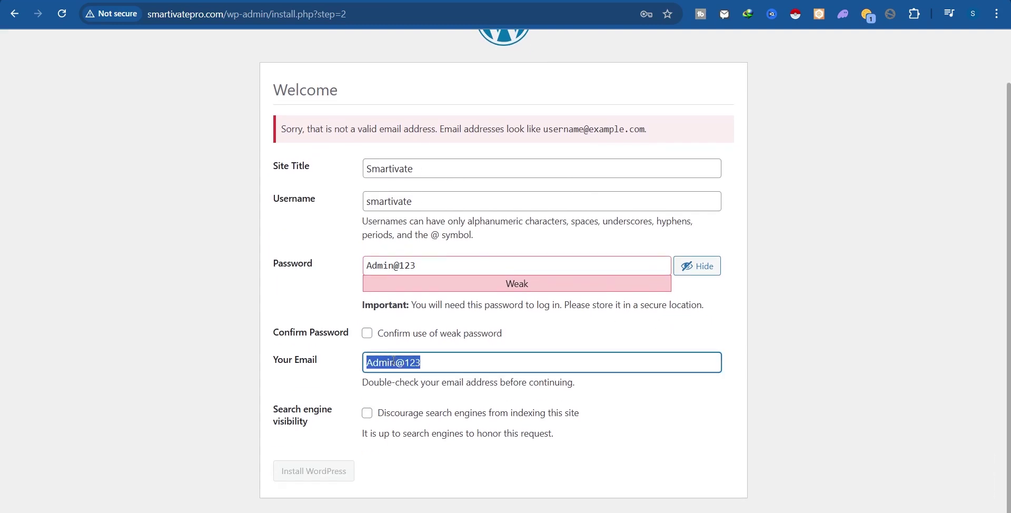
key("BackSpace")
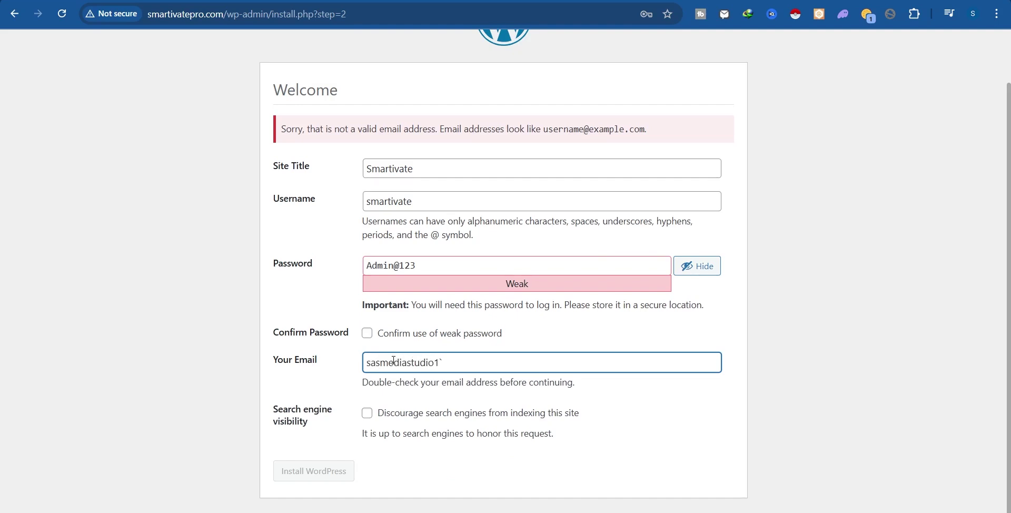
Review the title, username and password, accept the weak password, and install WordPress.
left_click_drag(439, 171, 330, 166)
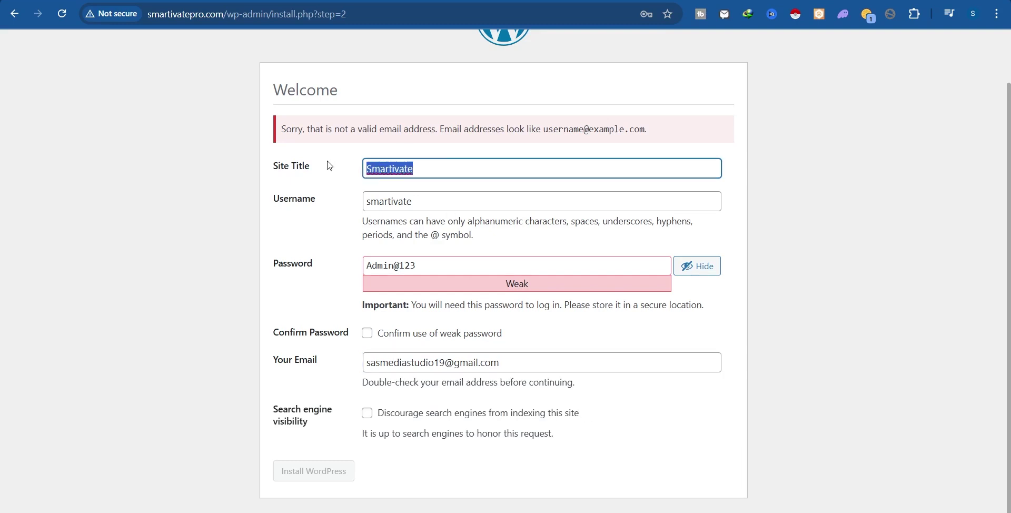
left_click_drag(424, 202, 354, 199)
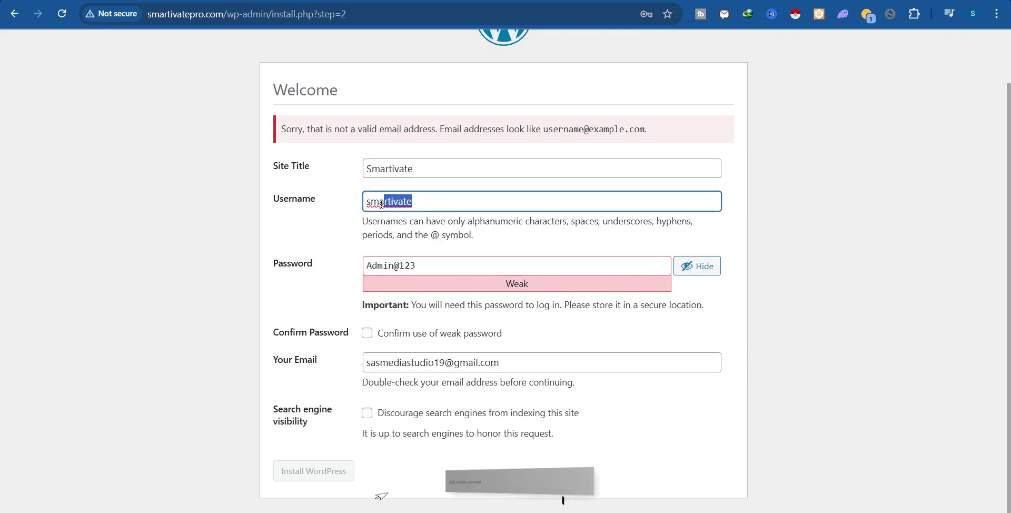
left_click_drag(425, 260, 354, 270)
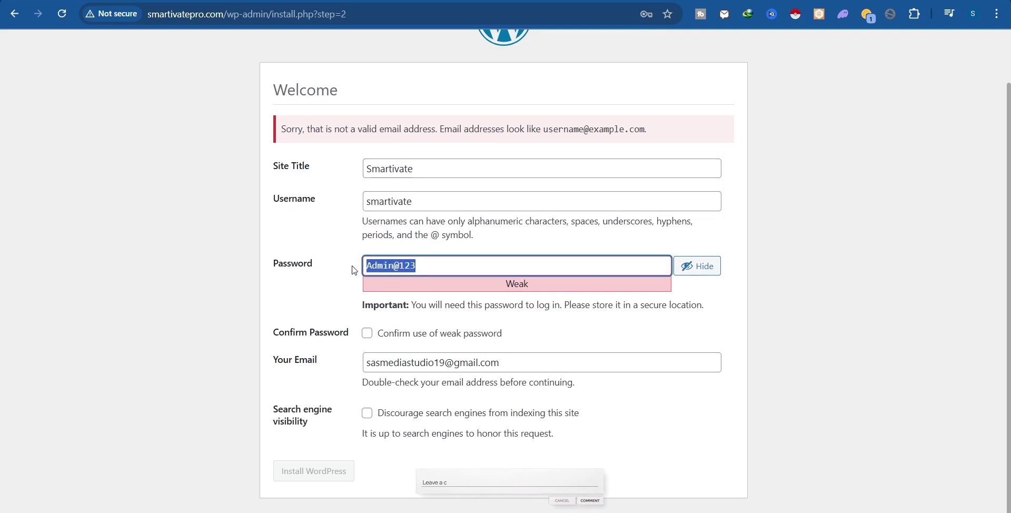
left_click(369, 334)
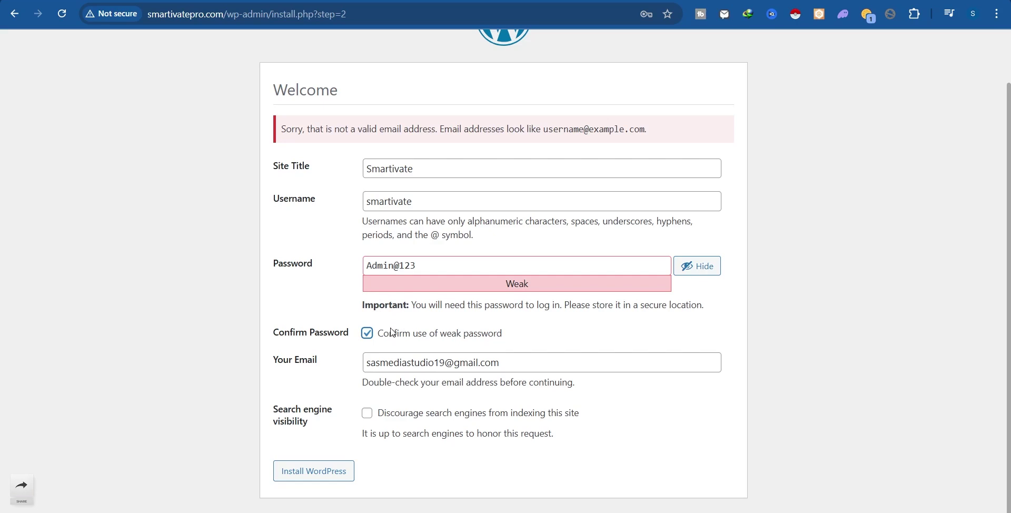
left_click(300, 472)
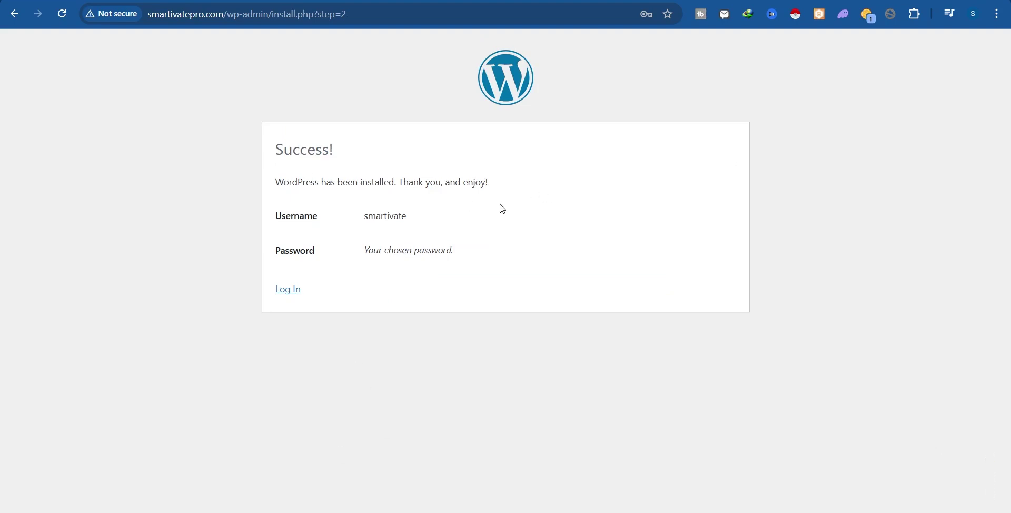
Copy the admin username from the success page and paste it into the login form's Username field.
left_click_drag(365, 217, 419, 217)
right_click(383, 219)
left_click(425, 244)
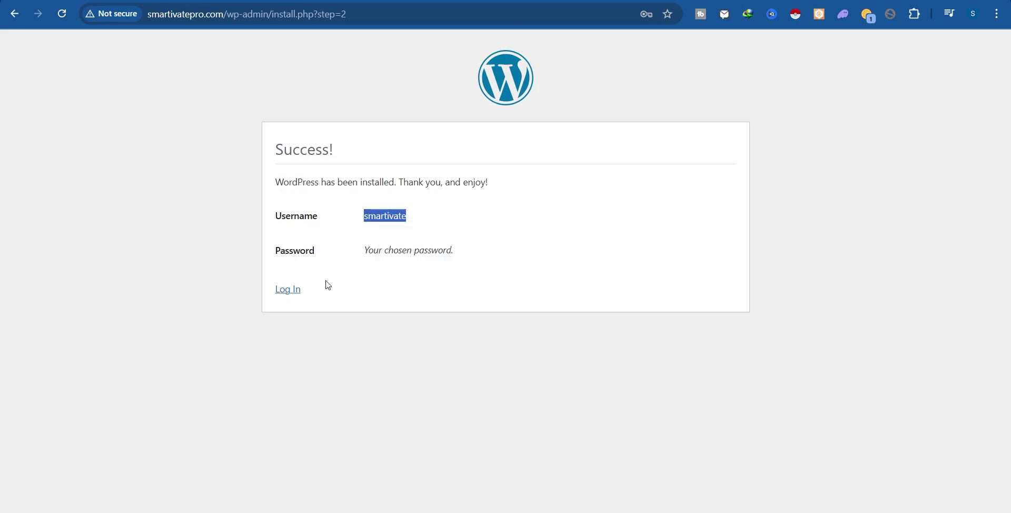
left_click(287, 291)
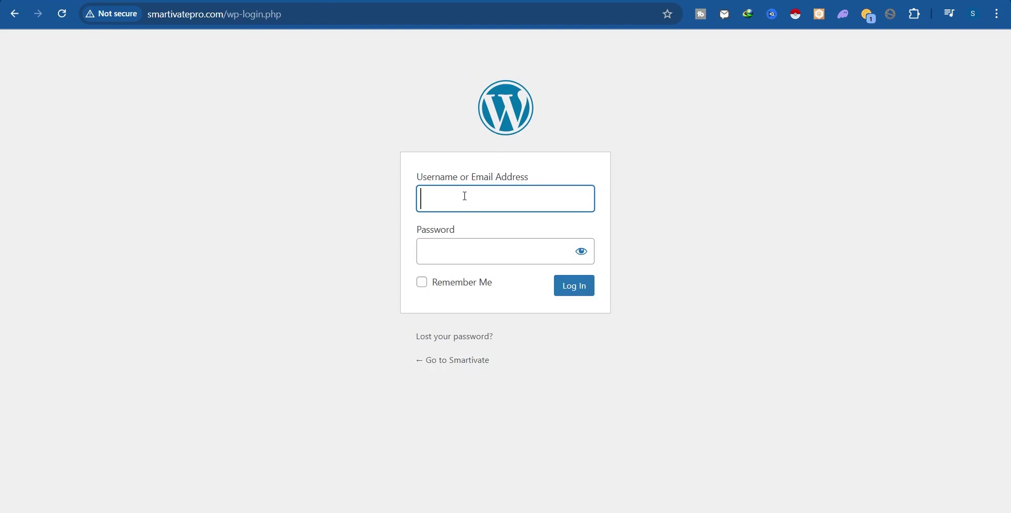
key("ctrl+v")
key("shift+Home")
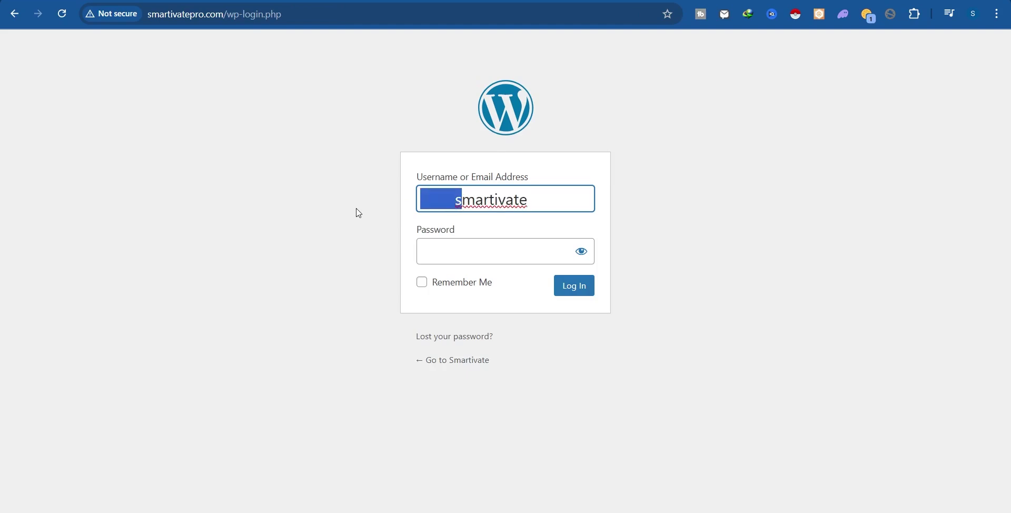
key("BackSpace")
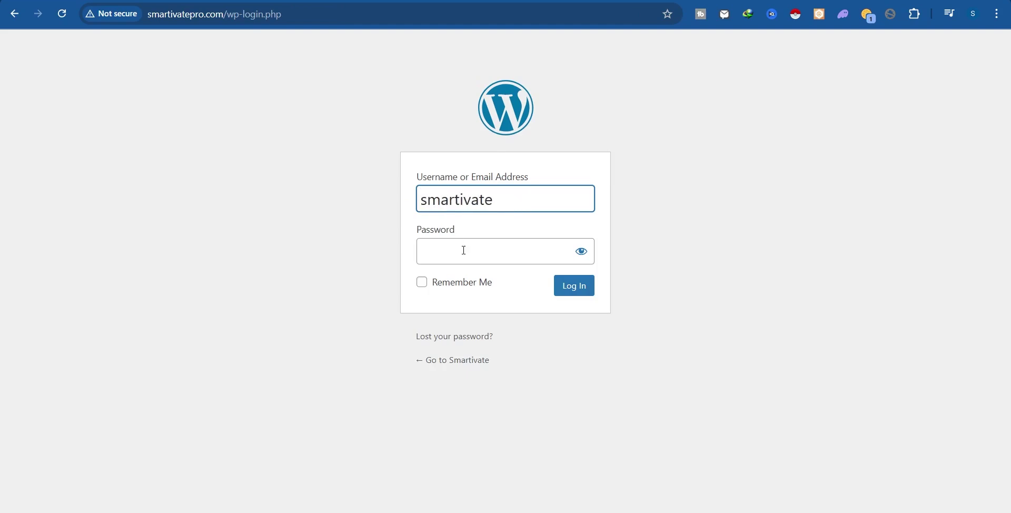
Enter the admin password, reveal it to verify, and log in to the dashboard.
left_click(464, 250)
type("*")
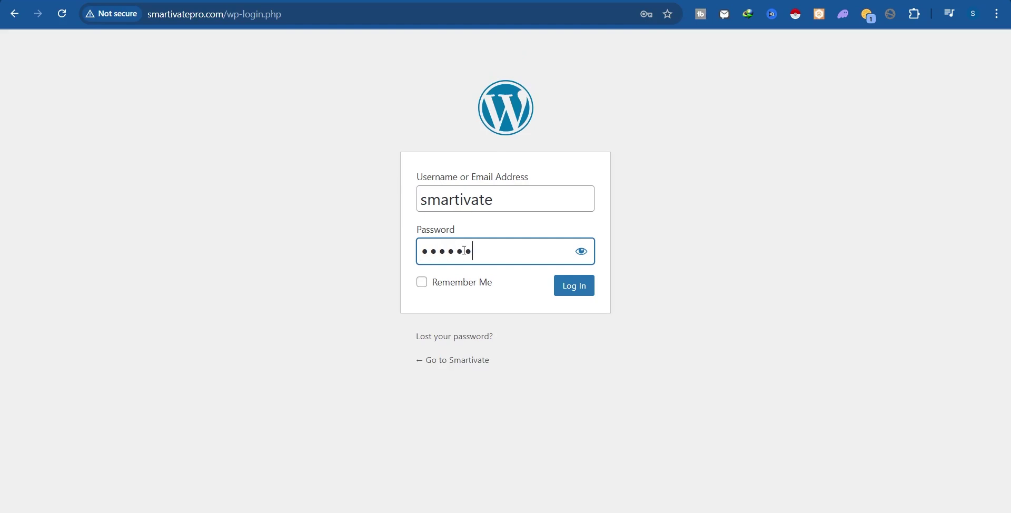
left_click(583, 251)
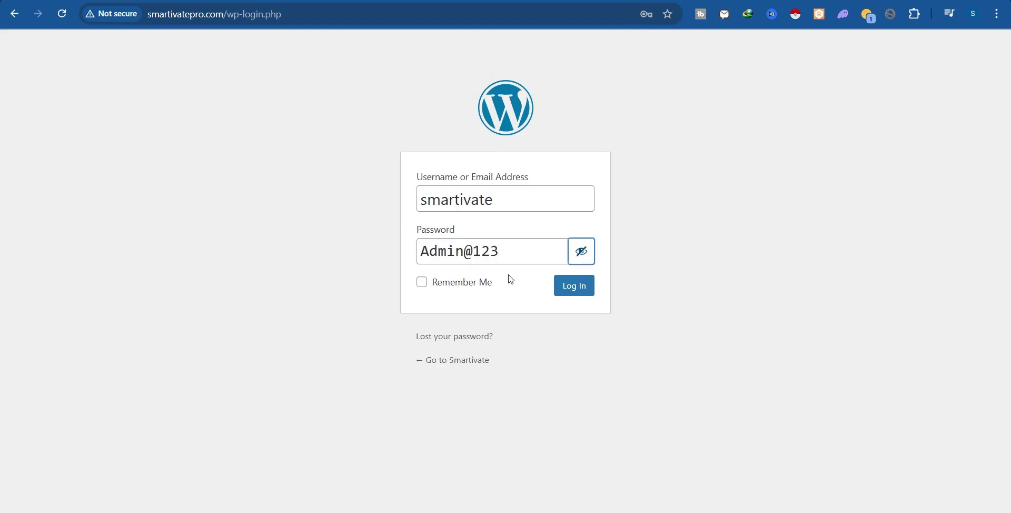
left_click_drag(424, 256, 520, 255)
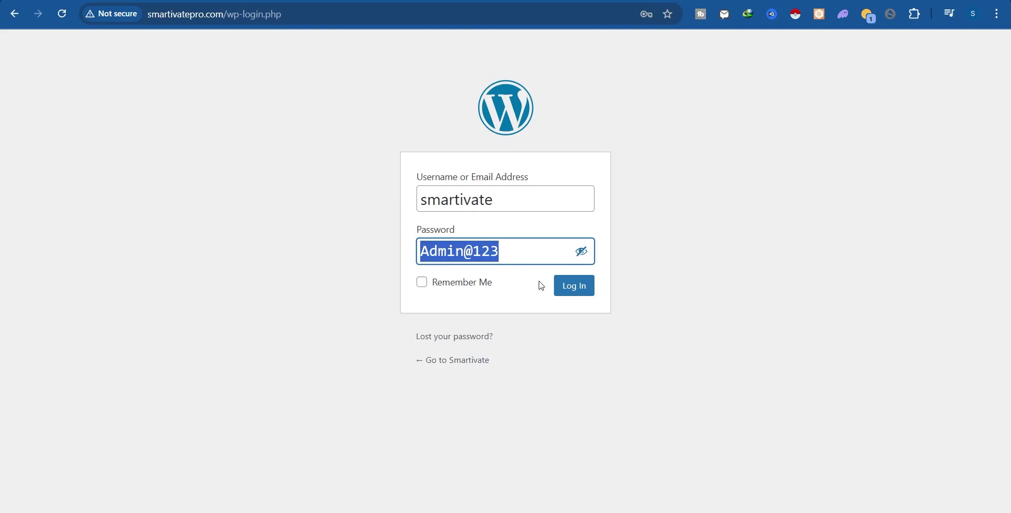
left_click(575, 289)
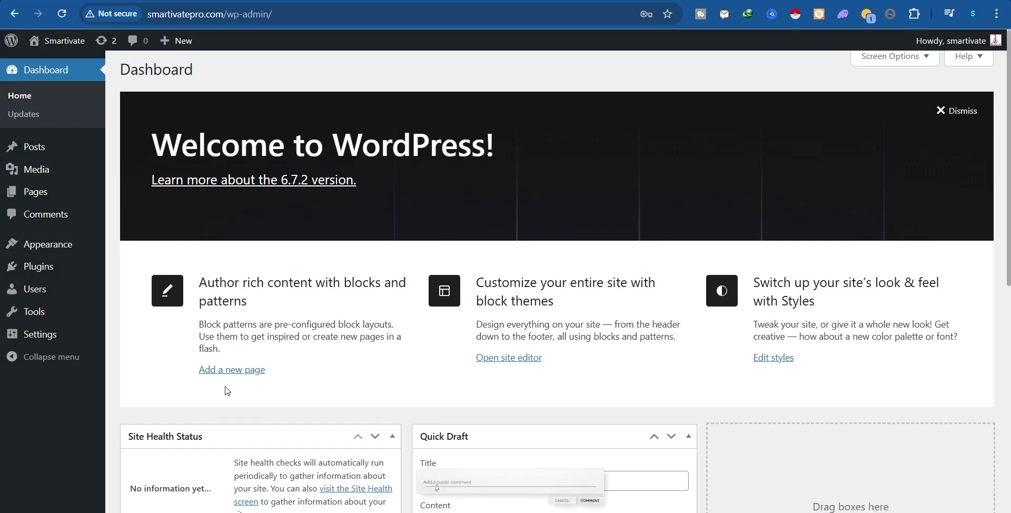
Scroll the Dashboard down to the footer and back to the top to review its widgets.
scroll(226, 390, "down", 8)
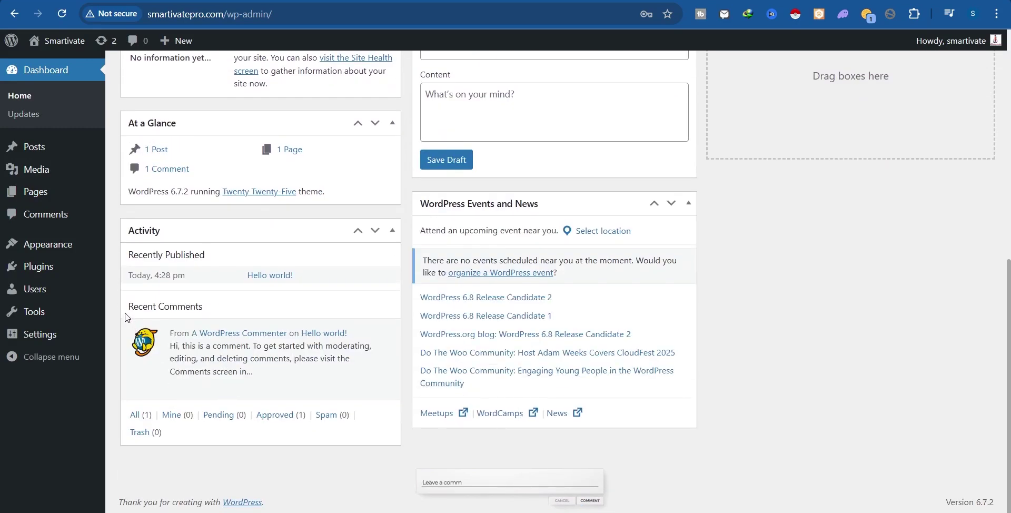
scroll(126, 317, "up", 8)
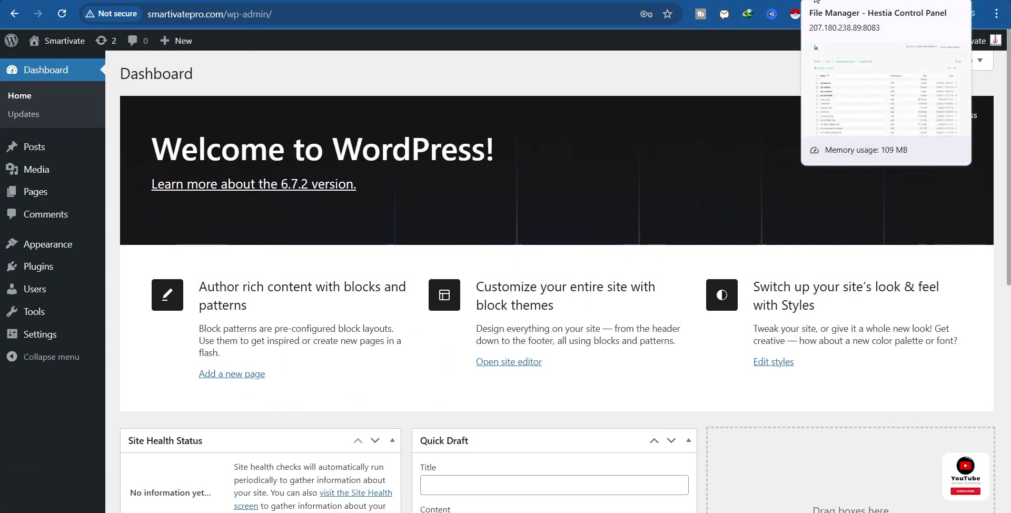
Select all files in public_html in the Hestia file manager and confirm deleting them.
left_click(815, 1)
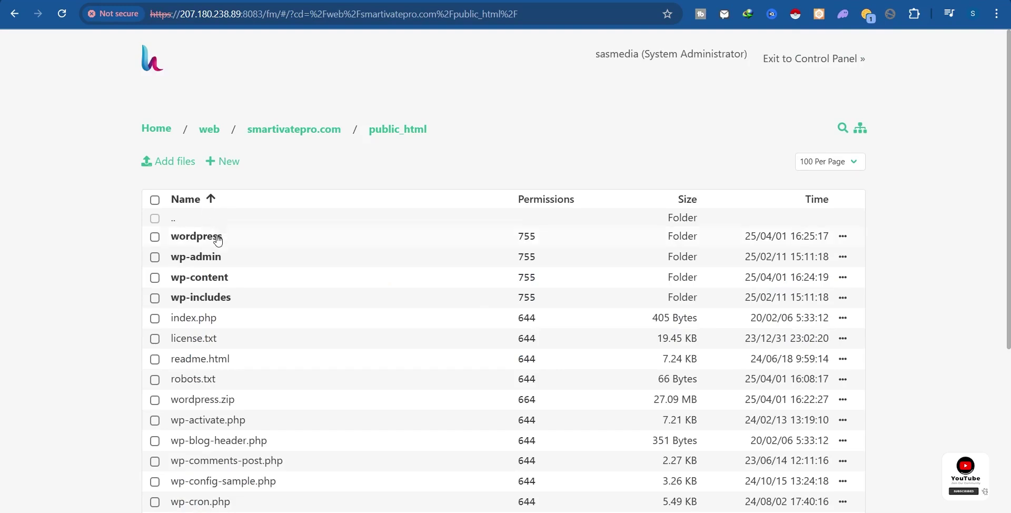
left_click(155, 200)
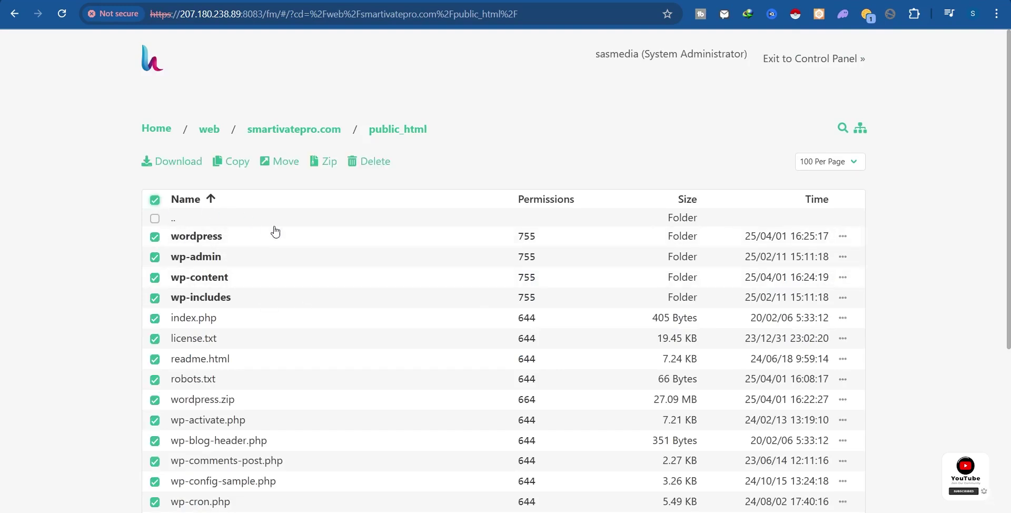
left_click(364, 161)
left_click(577, 295)
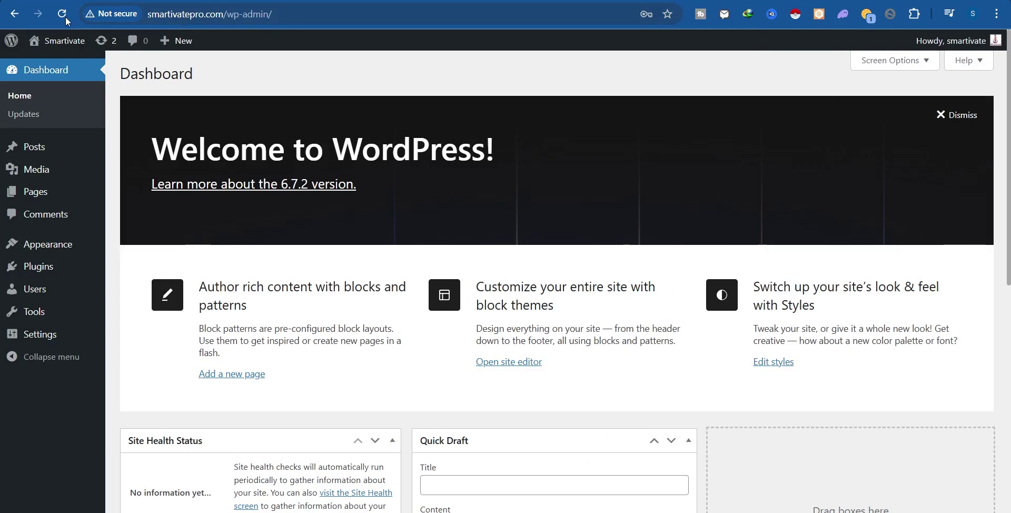
Reload wp-admin to confirm its 404, then load smartivatepro.com and see the 403 Access Denied.
left_click(64, 18)
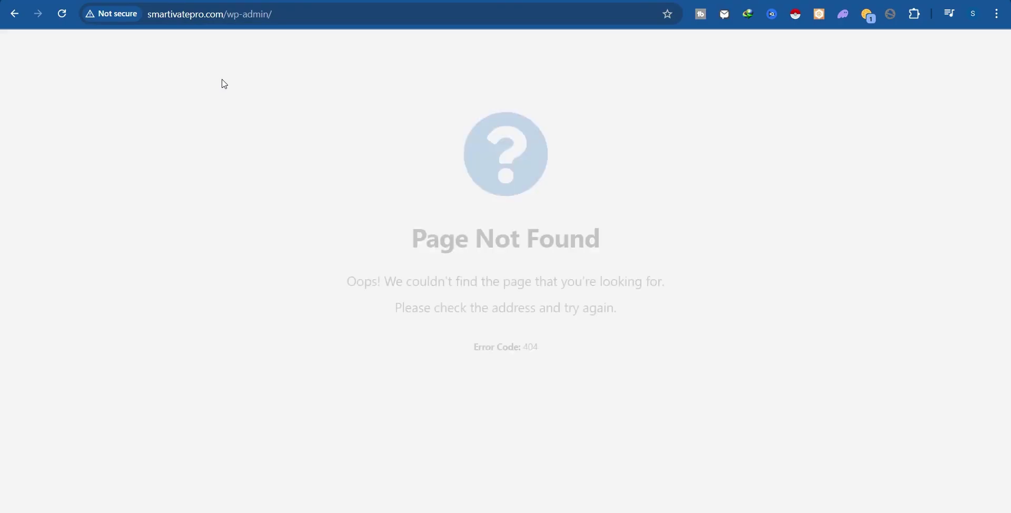
left_click_drag(403, 233, 623, 236)
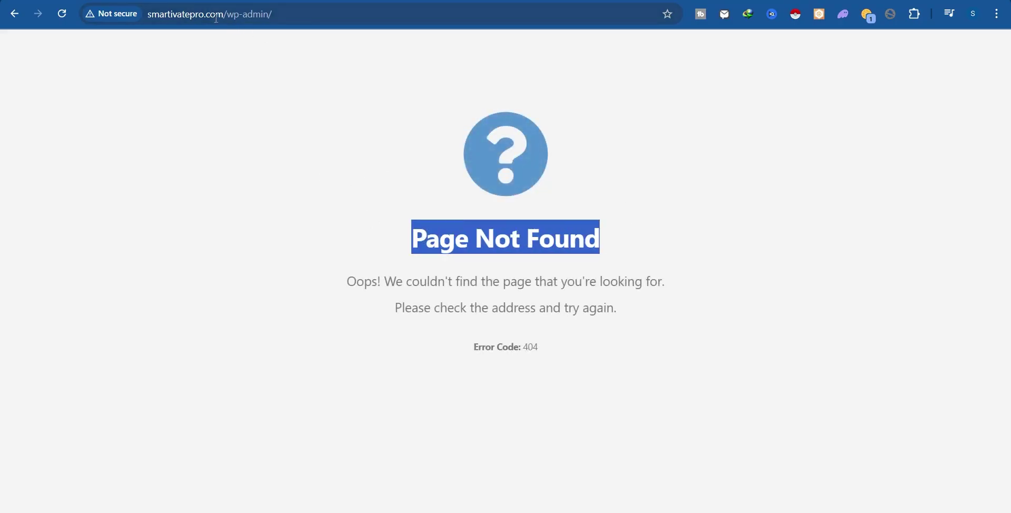
left_click_drag(221, 16, 454, 20)
key("BackSpace")
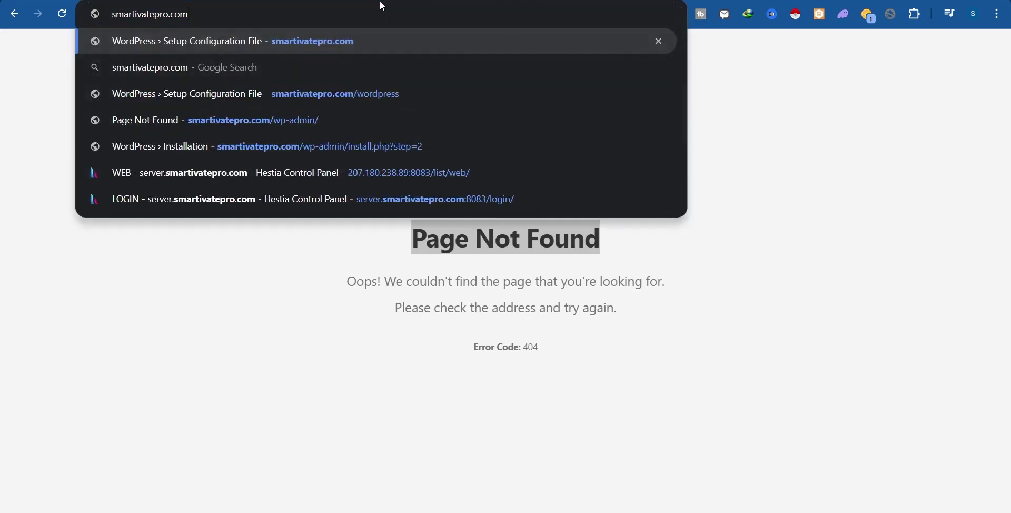
key("Return")
left_click(262, 16)
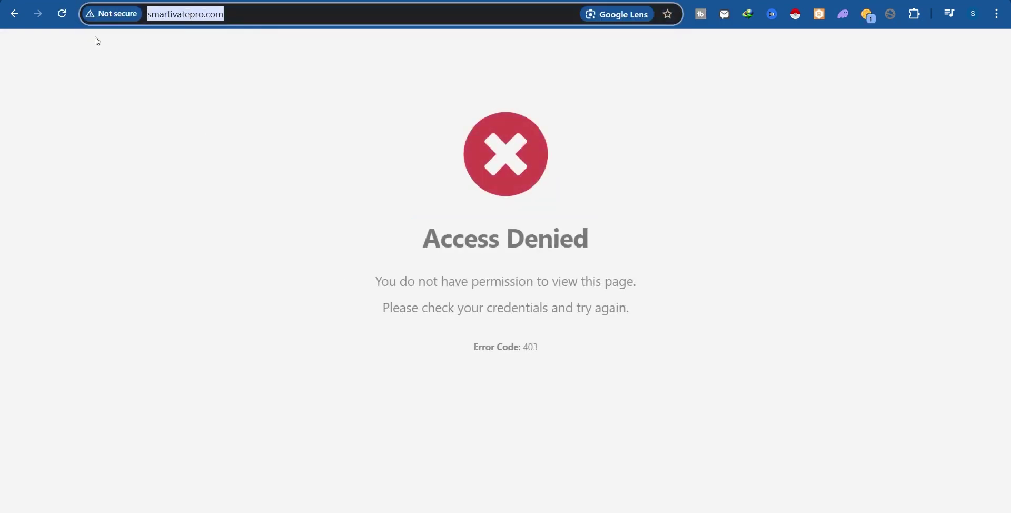
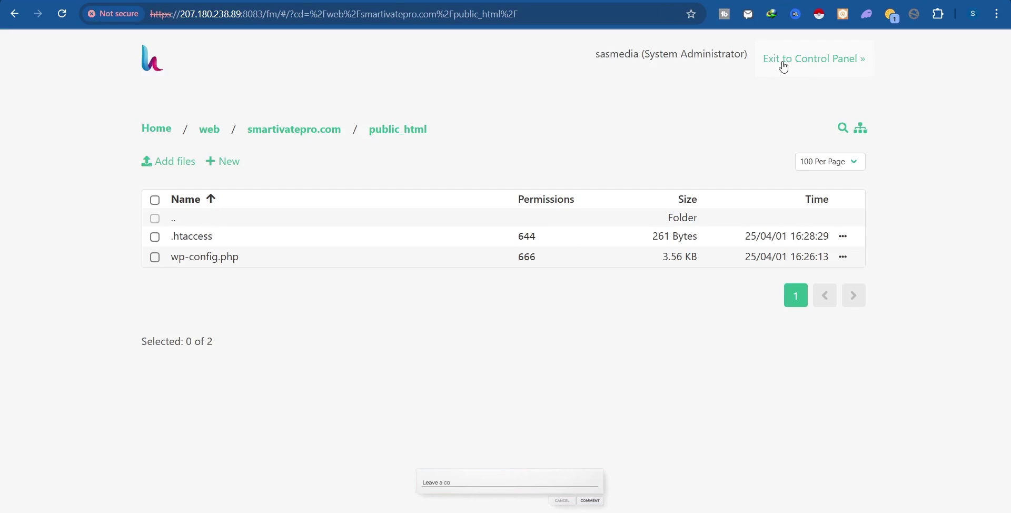
Exit the file manager back to the web domains list showing smartivatepro.com.
left_click(819, 59)
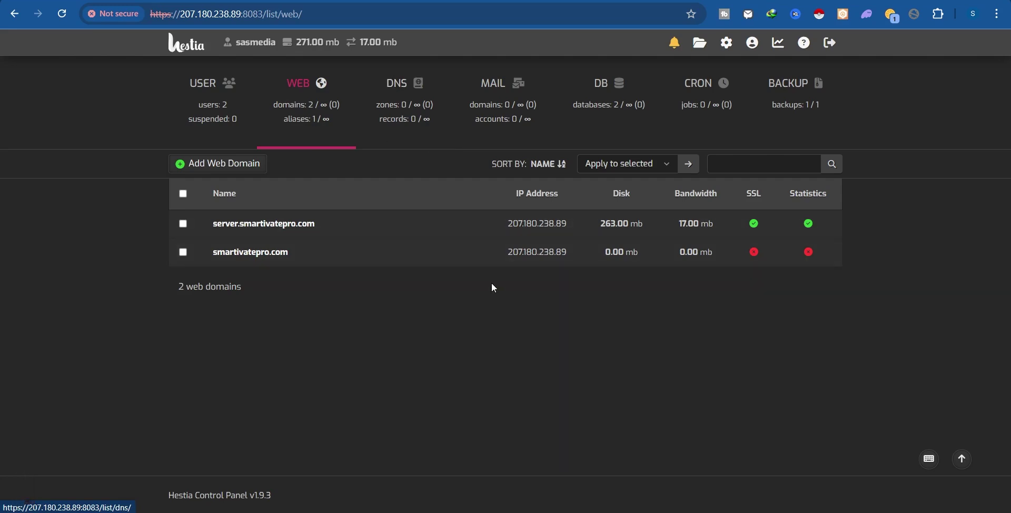
mouse_move(361, 264)
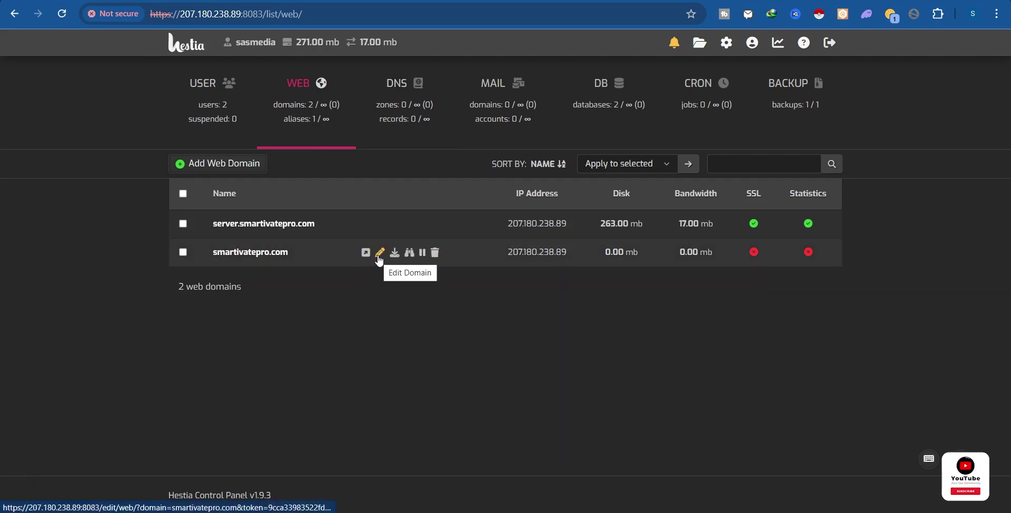
Open Quick Install App for smartivatepro.com and scroll to the WordPress card.
left_click(379, 258)
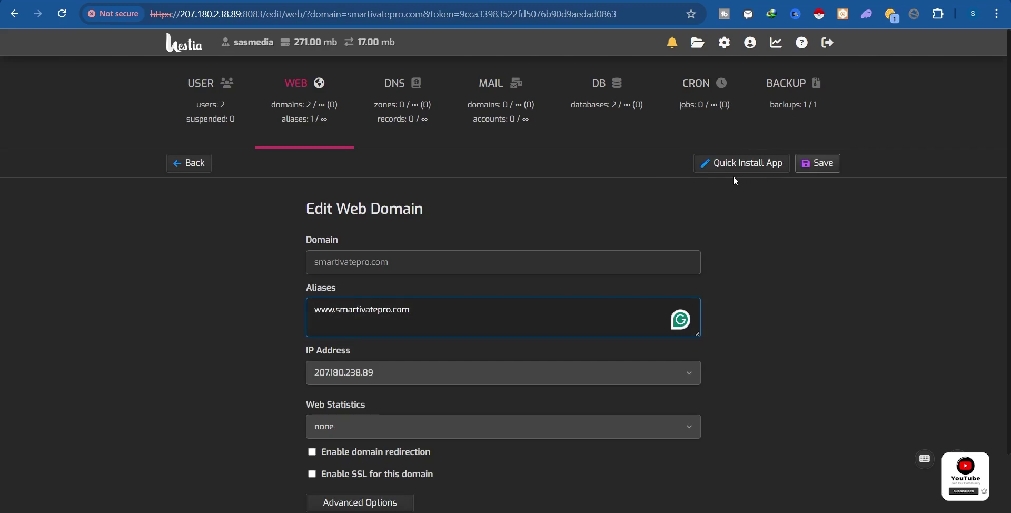
left_click(757, 169)
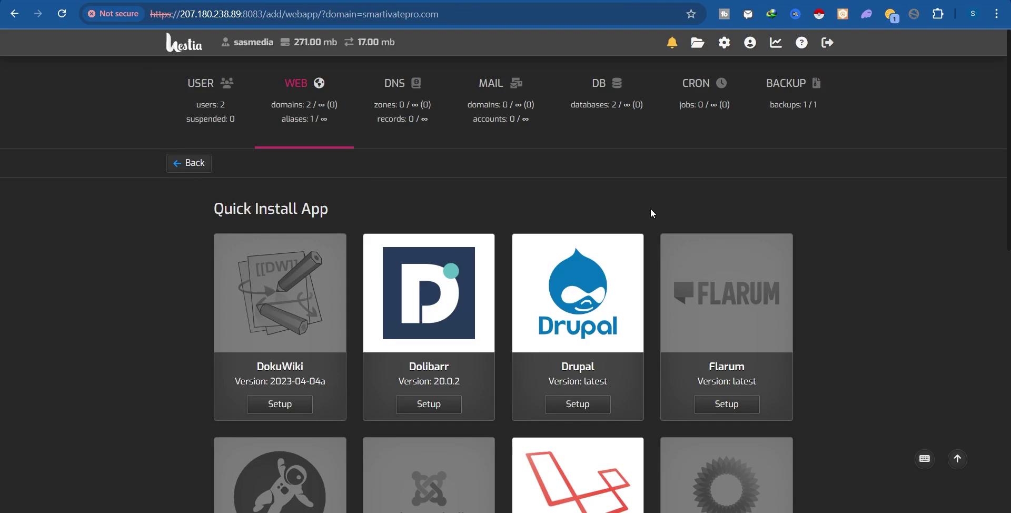
scroll(650, 208, "down", 10)
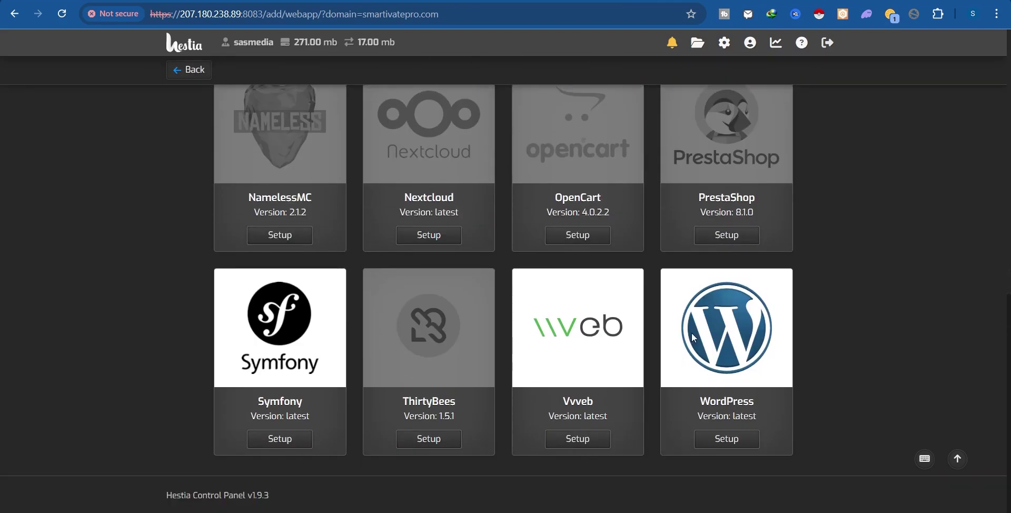
Start the WordPress installer and set the site name to 'smartivate'.
left_click(733, 442)
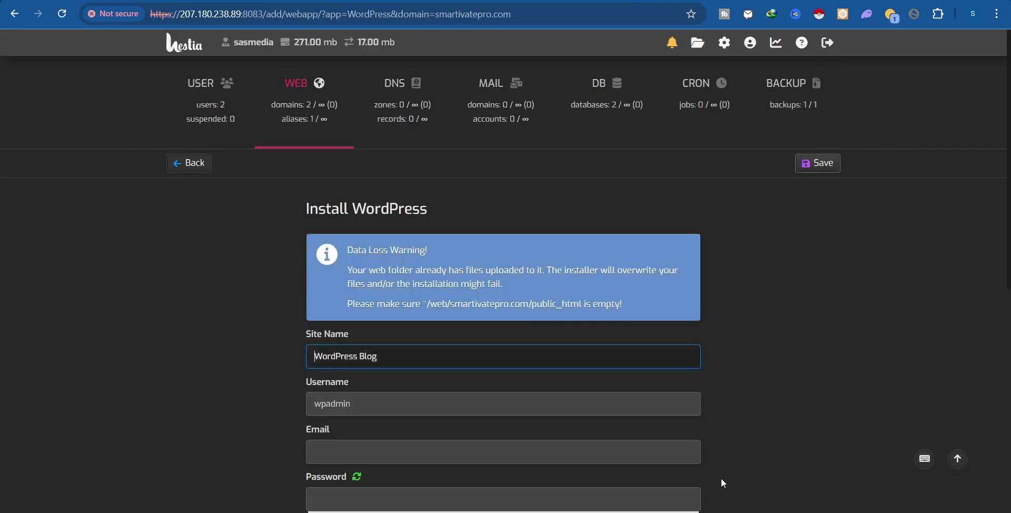
scroll(586, 371, "down", 3)
triple_click(320, 205)
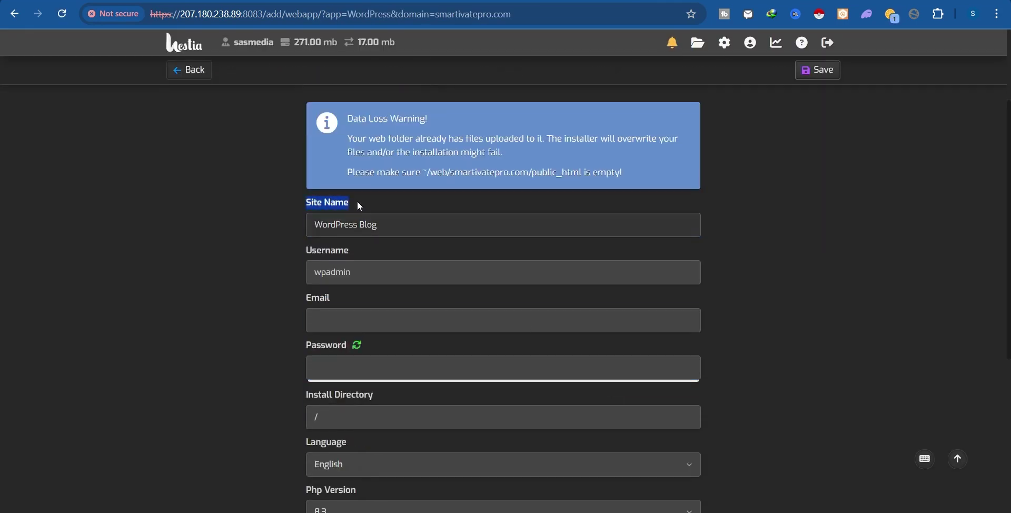
left_click_drag(360, 225, 393, 225)
key("ctrl+a")
type("smartivatepro.com")
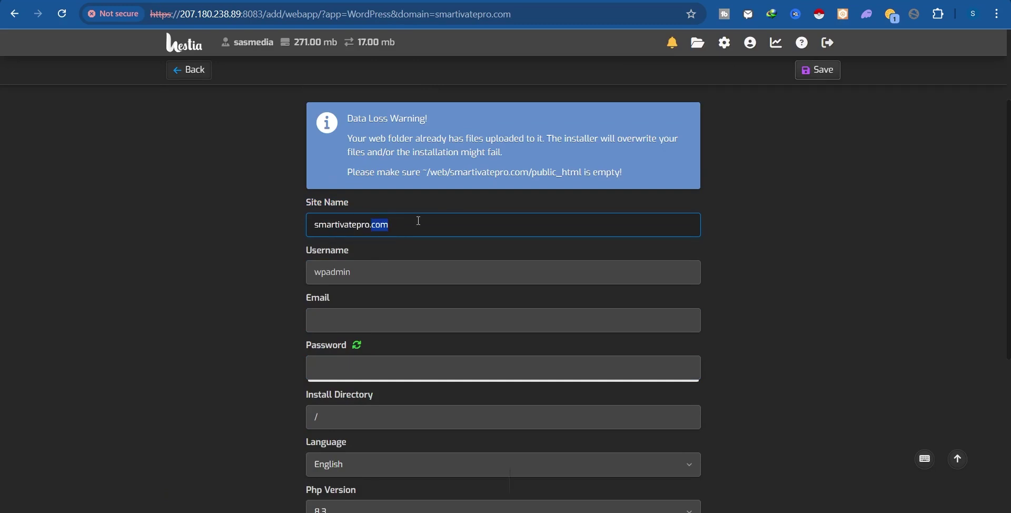
key("BackSpace")
key("BackSpace")
key("BackSpace")
key("BackSpace")
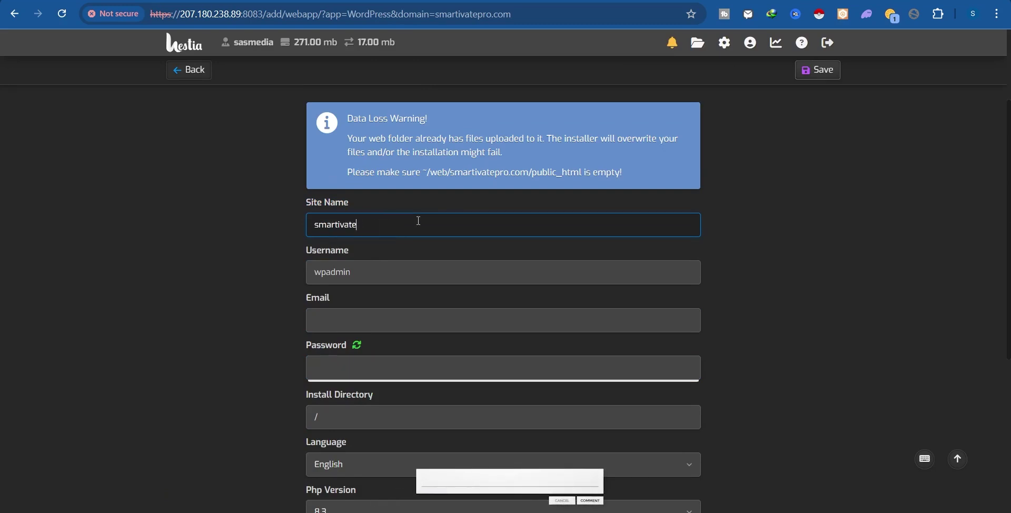
Change the username from wpadmin to 'admin' and enter the admin e-mail address.
left_click_drag(364, 272, 270, 273)
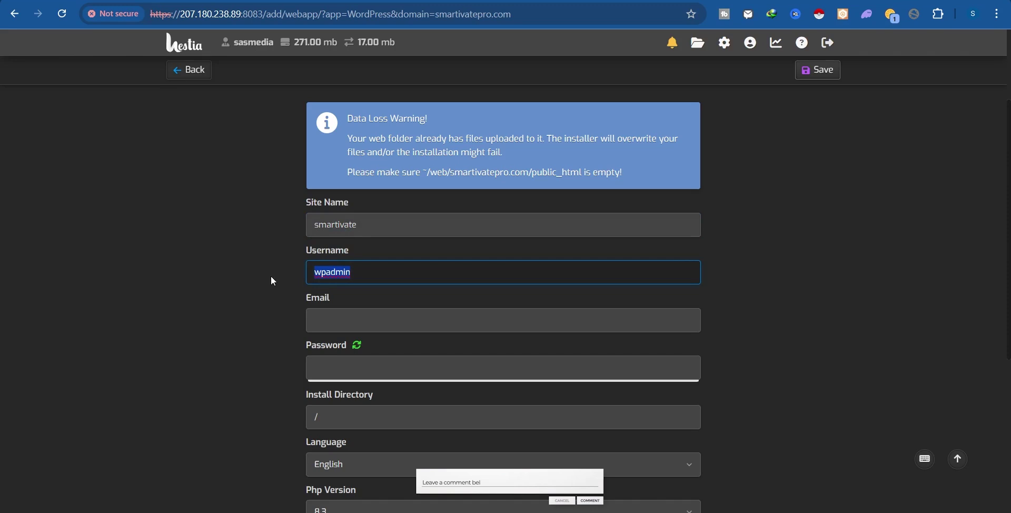
left_click(328, 273)
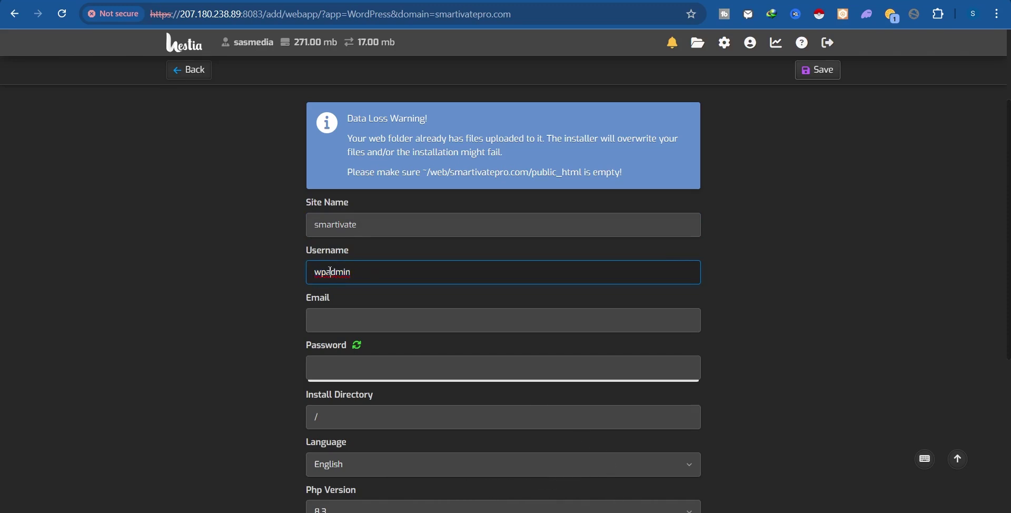
key("BackSpace")
key("BackSpace")
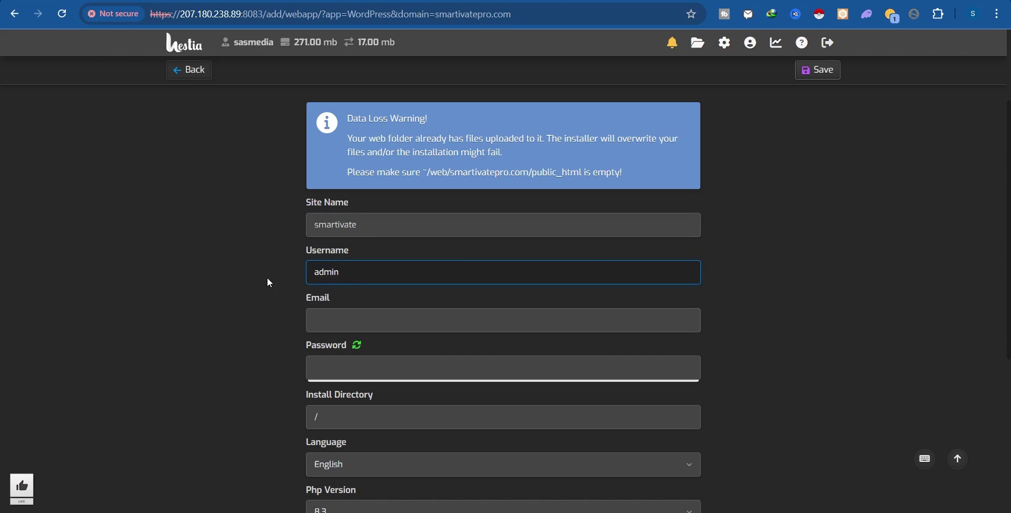
scroll(371, 291, "down", 3)
left_click(374, 295)
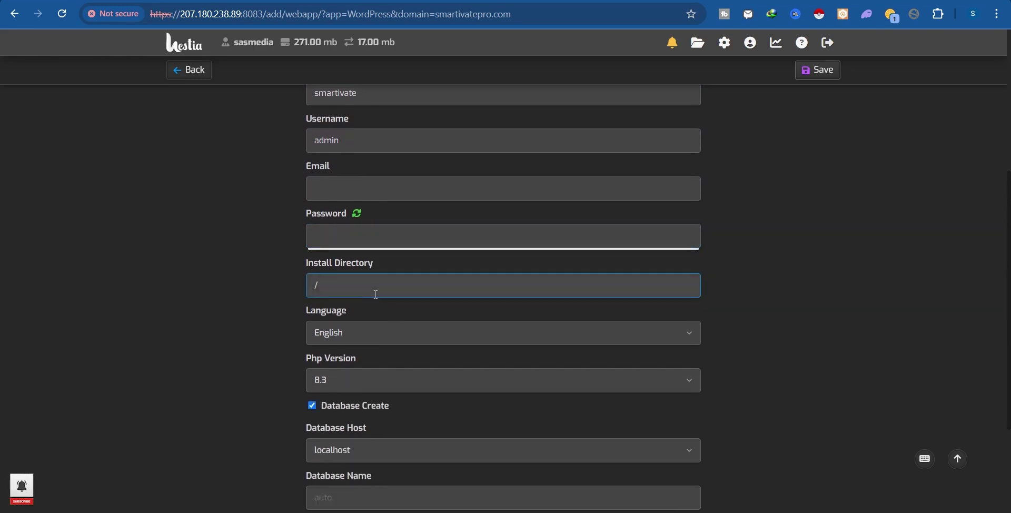
left_click(373, 189)
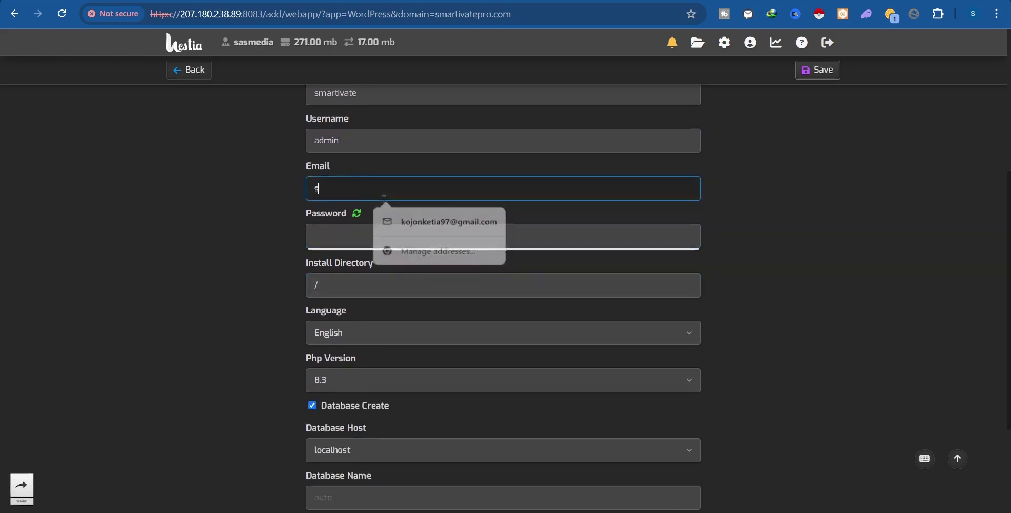
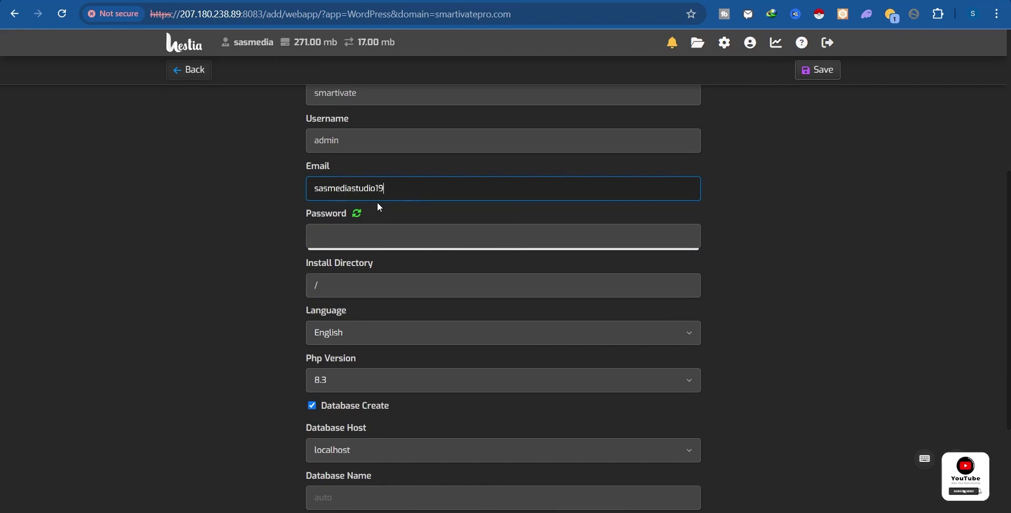
Enter the WordPress admin account password.
scroll(377, 203, "down", 1)
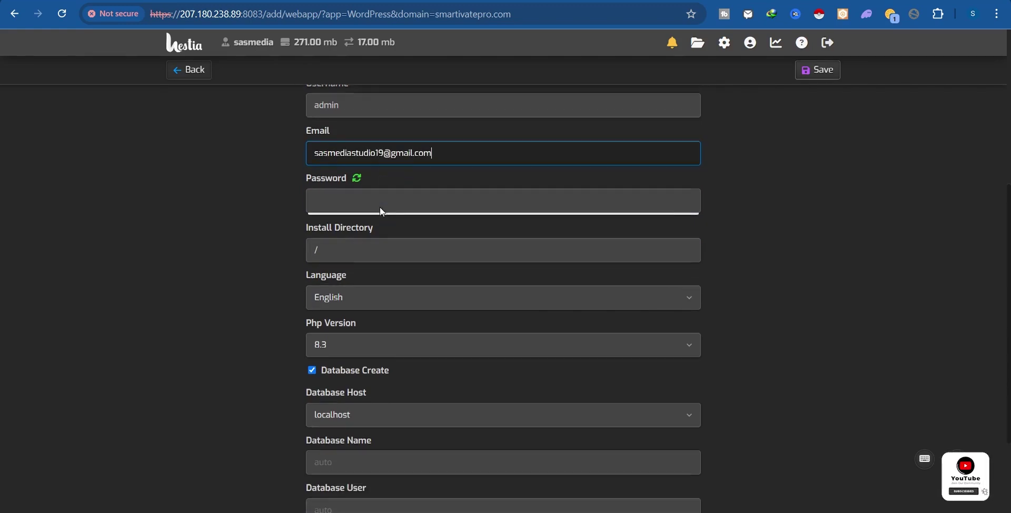
left_click(360, 194)
left_click(356, 172)
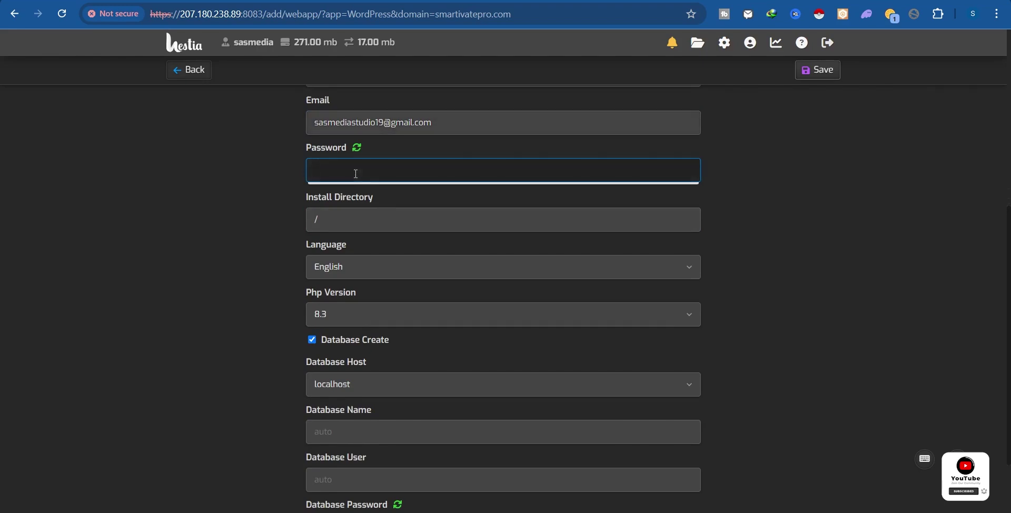
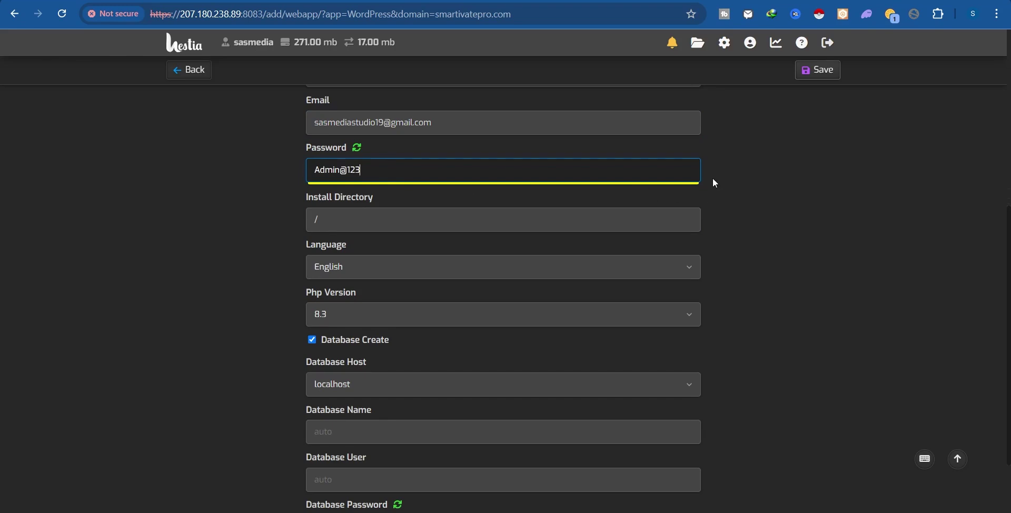
Keep localhost as the database host and check the auto database name field.
scroll(713, 178, "up", 3)
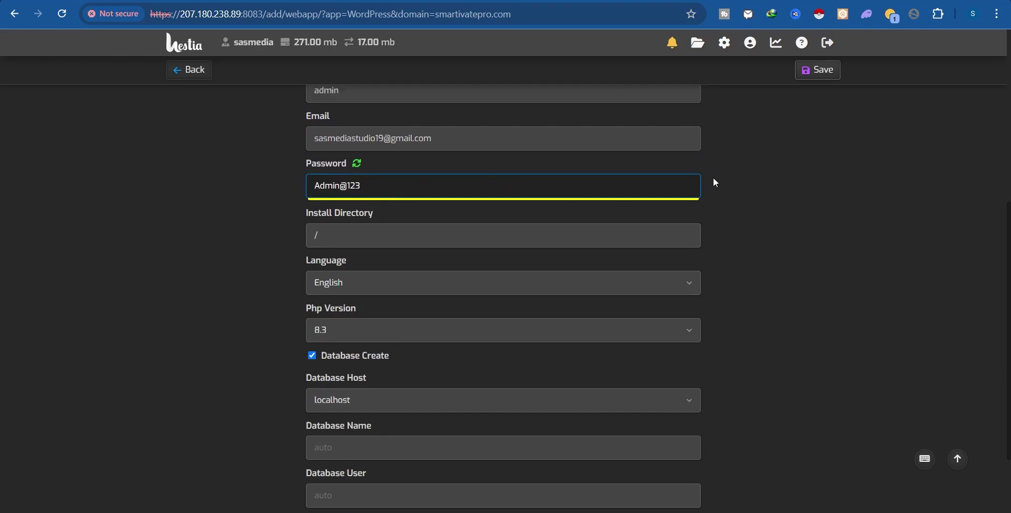
scroll(713, 178, "down", 4)
scroll(714, 182, "up", 1)
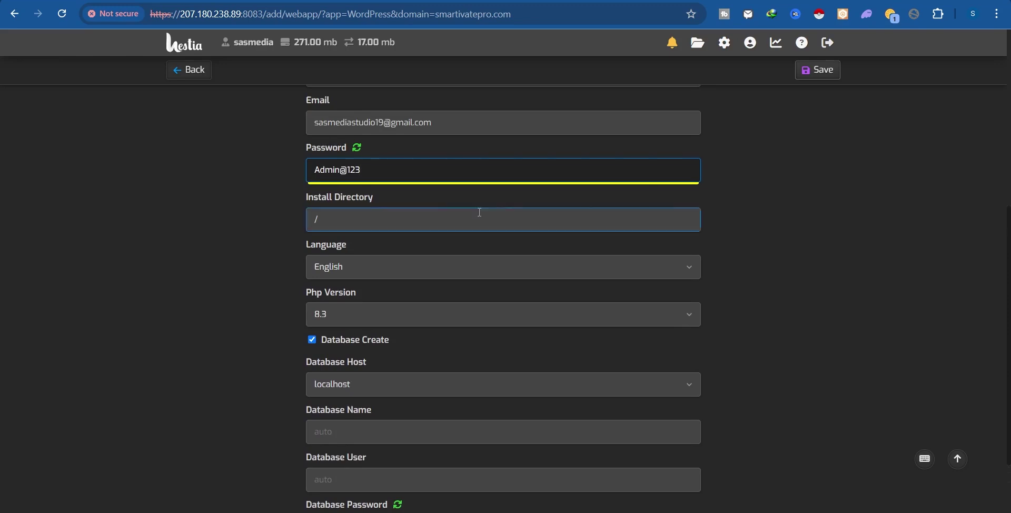
scroll(342, 230, "down", 1)
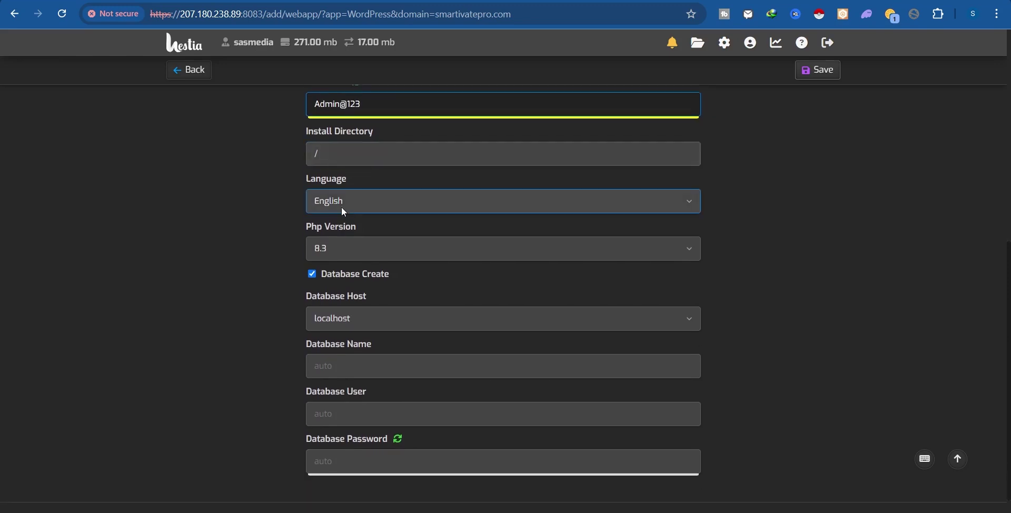
scroll(341, 211, "down", 1)
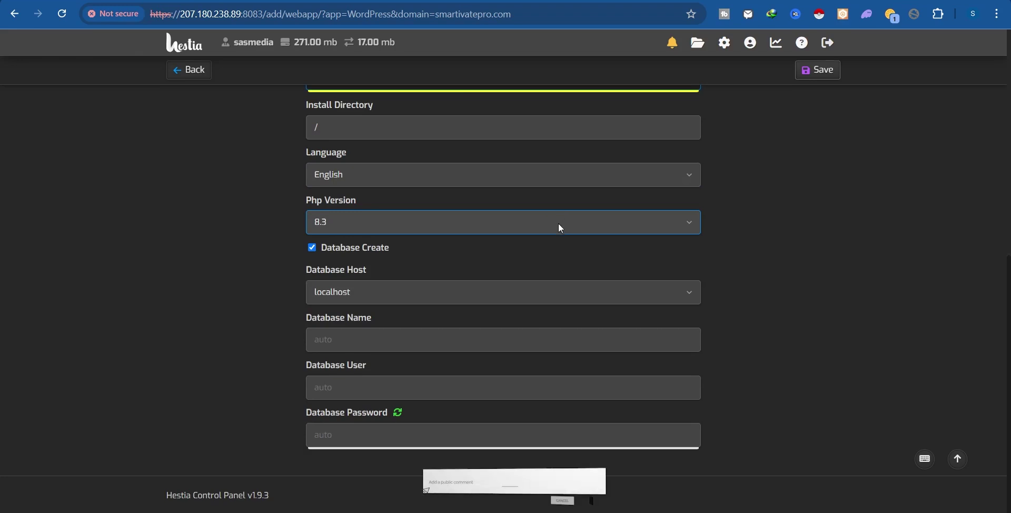
left_click(350, 295)
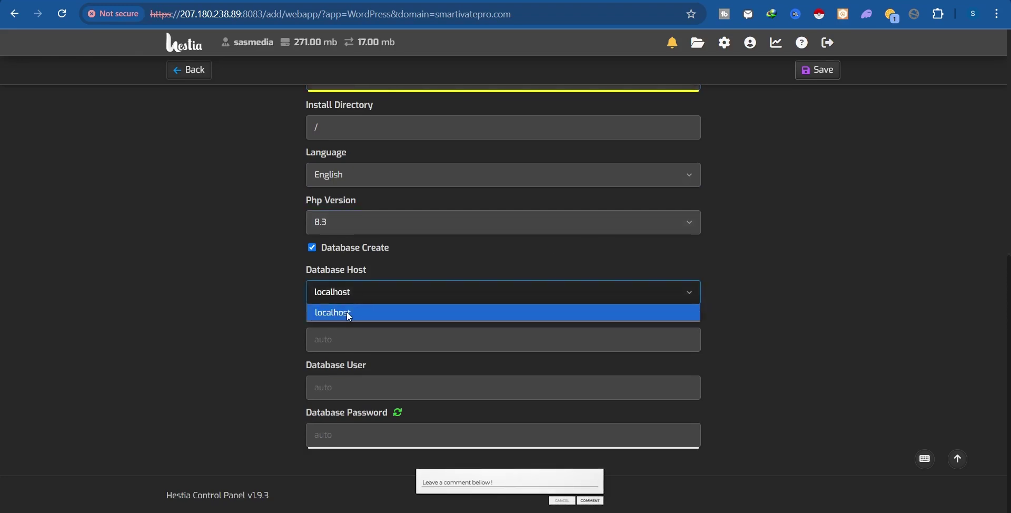
left_click(451, 256)
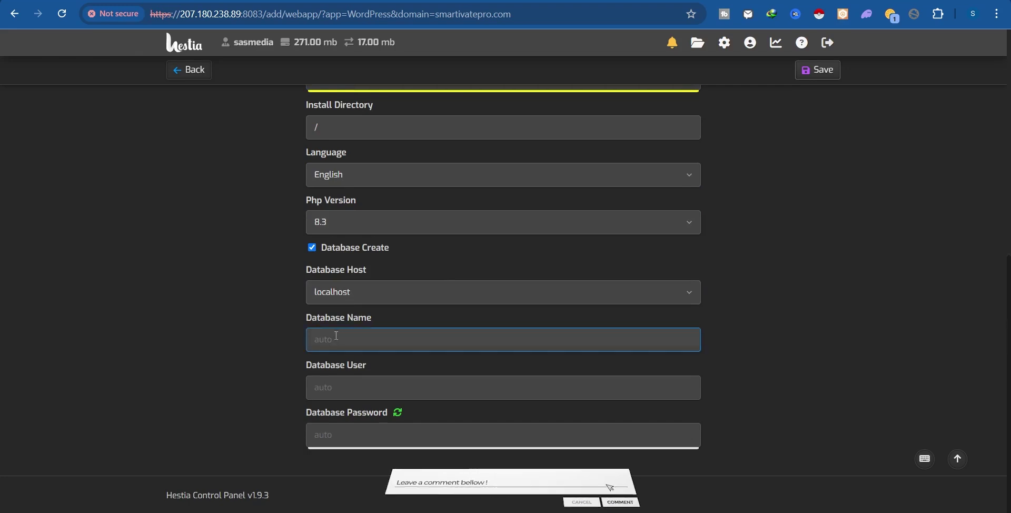
left_click(318, 337)
Paste the saved database name from Notepad into Database Name and Database User.
left_click_drag(298, 334, 374, 318)
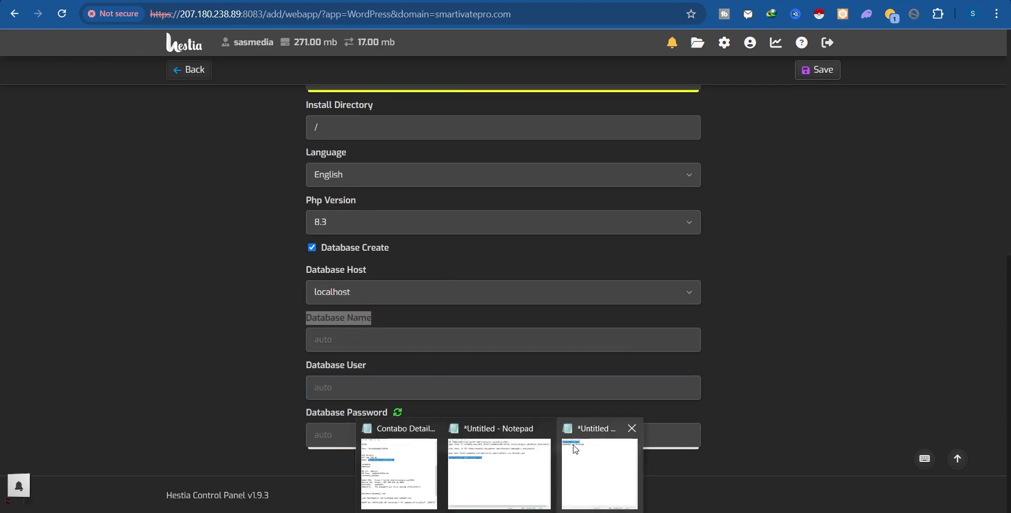
left_click(576, 450)
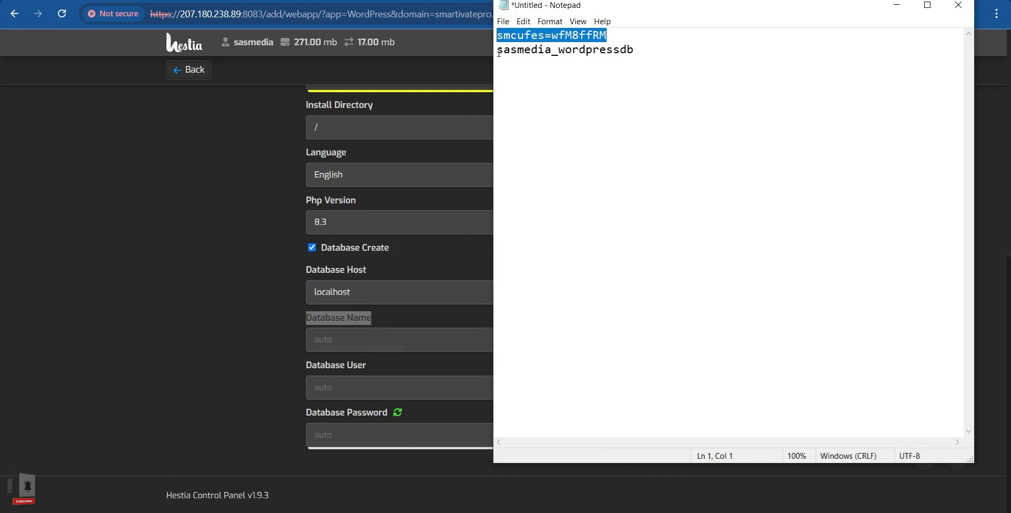
left_click_drag(497, 49, 642, 64)
key("ctrl+c")
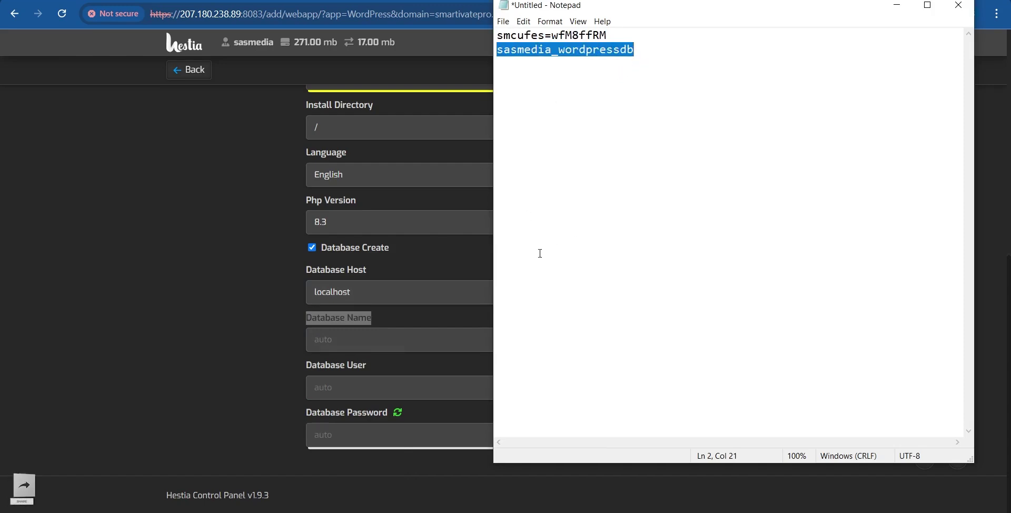
left_click(422, 342)
key("ctrl+v")
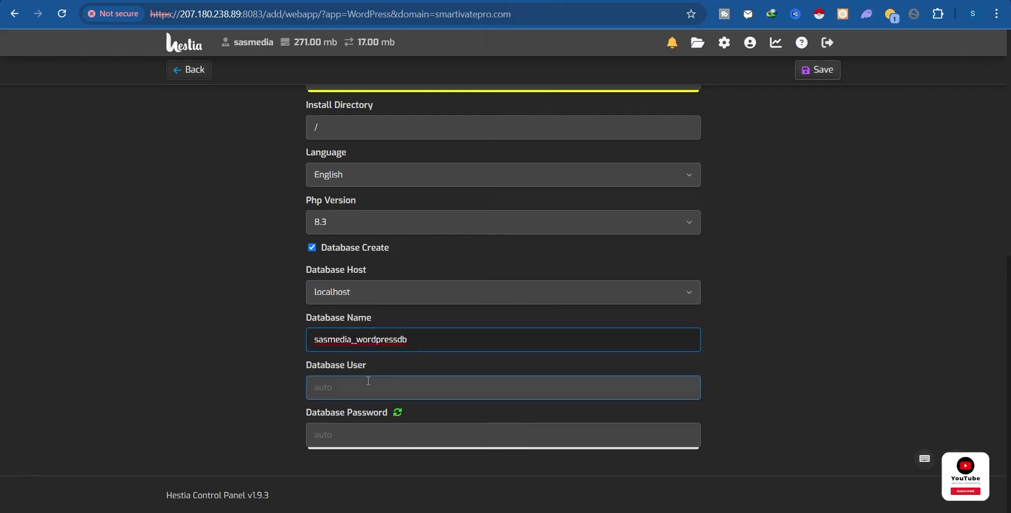
left_click(365, 383)
key("ctrl+v")
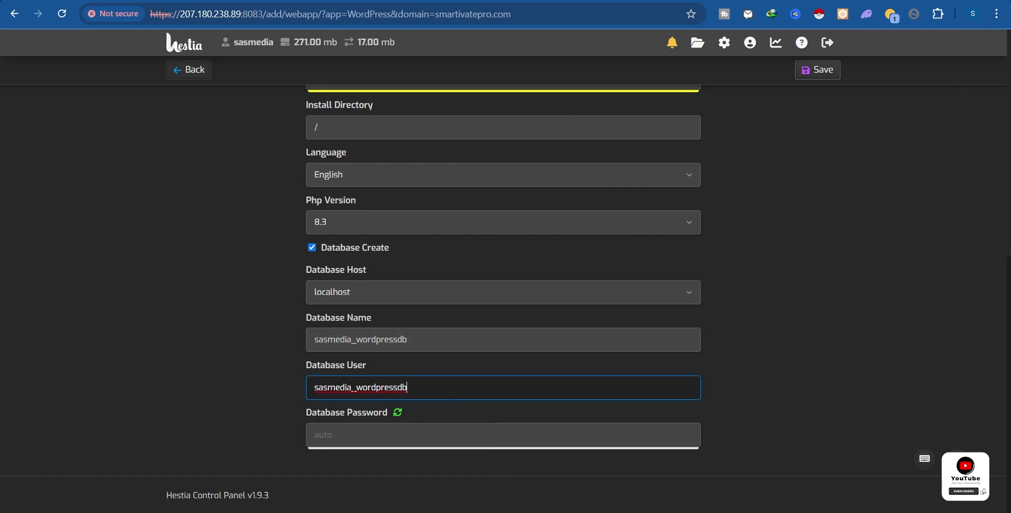
Paste the saved database password into Database Password and submit the installation.
left_click(602, 467)
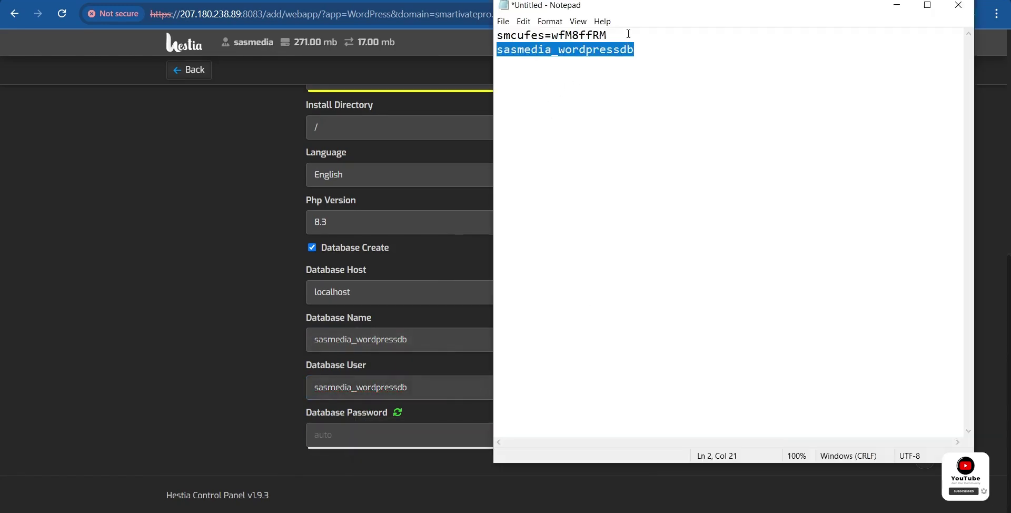
left_click(497, 49)
key("shift+Up")
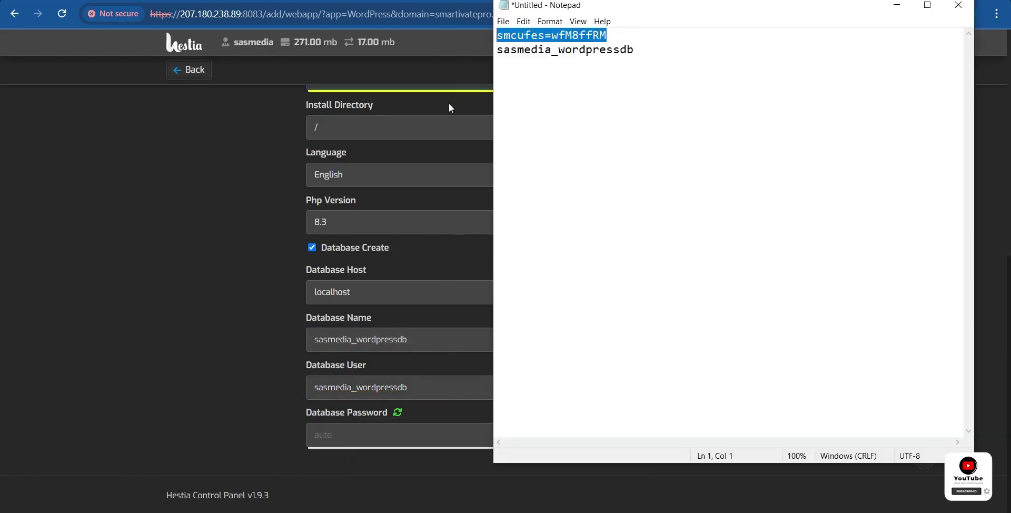
left_click(358, 435)
key("ctrl+v")
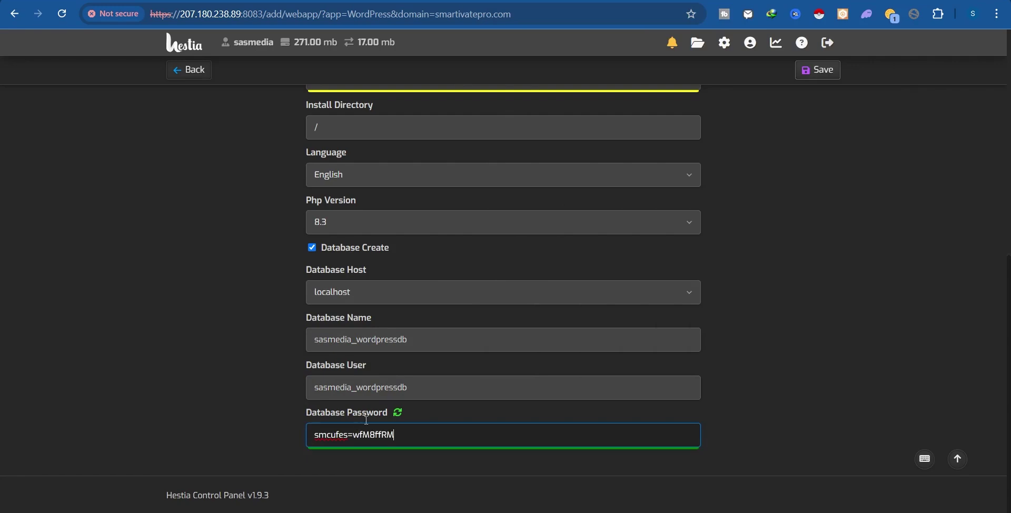
scroll(805, 295, "up", 5)
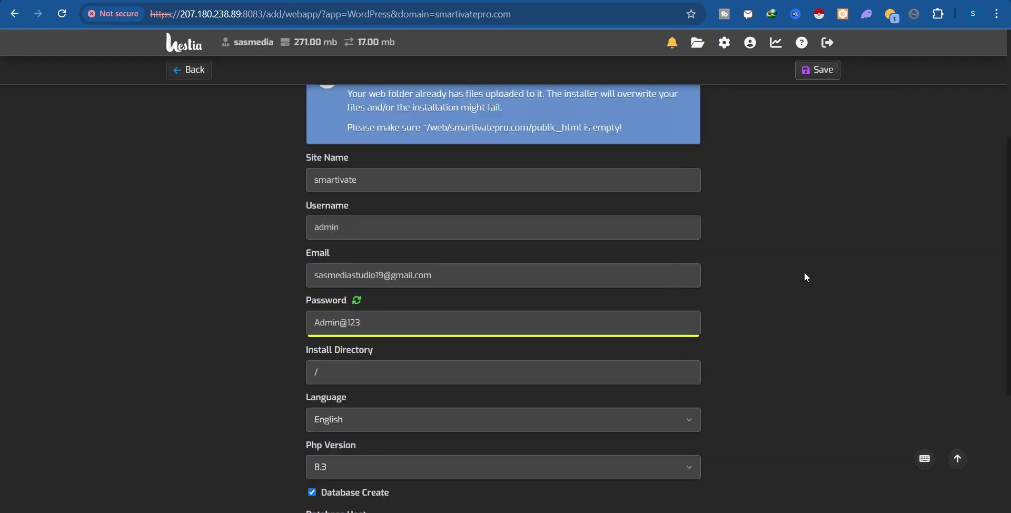
scroll(822, 200, "down", 6)
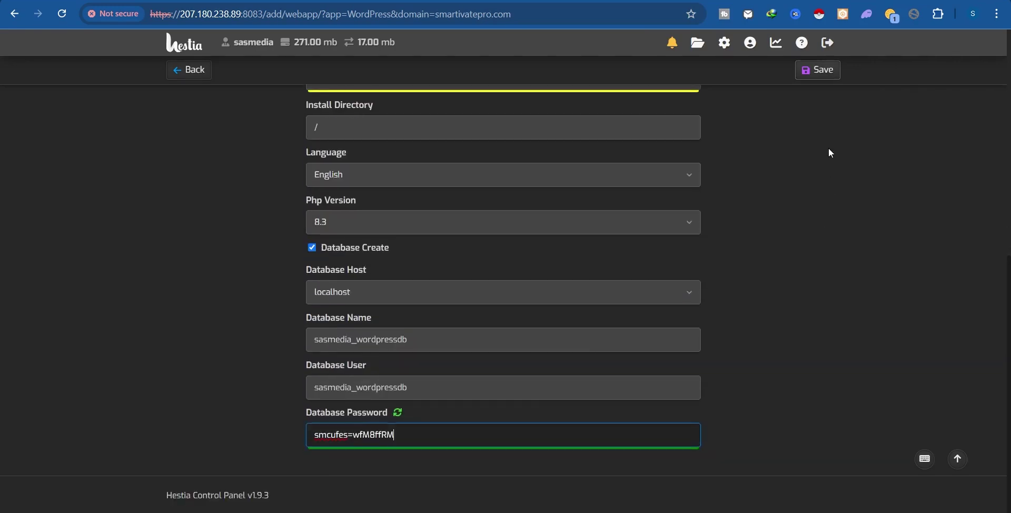
left_click(822, 72)
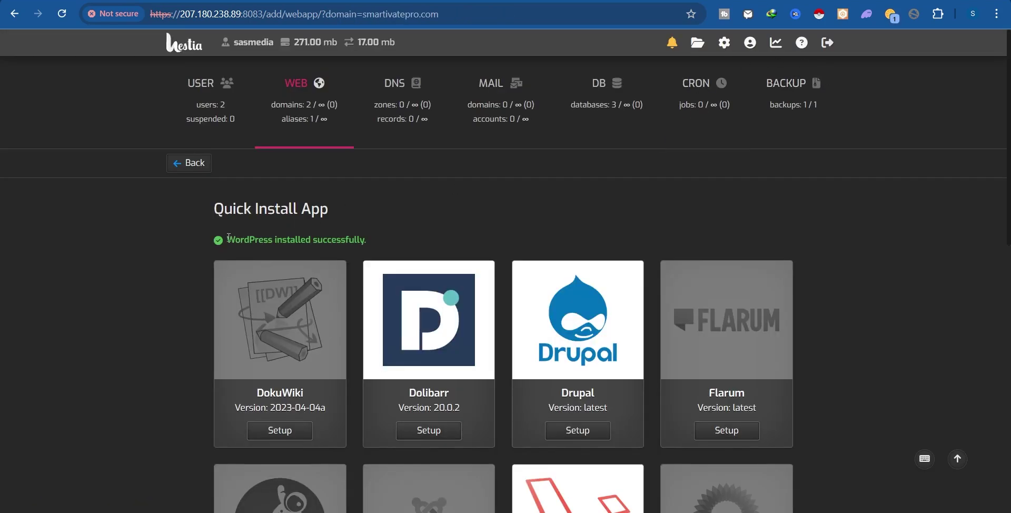
Check the 'WordPress installed successfully.' message and go back to the Edit Web Domain page.
left_click_drag(228, 237, 358, 238)
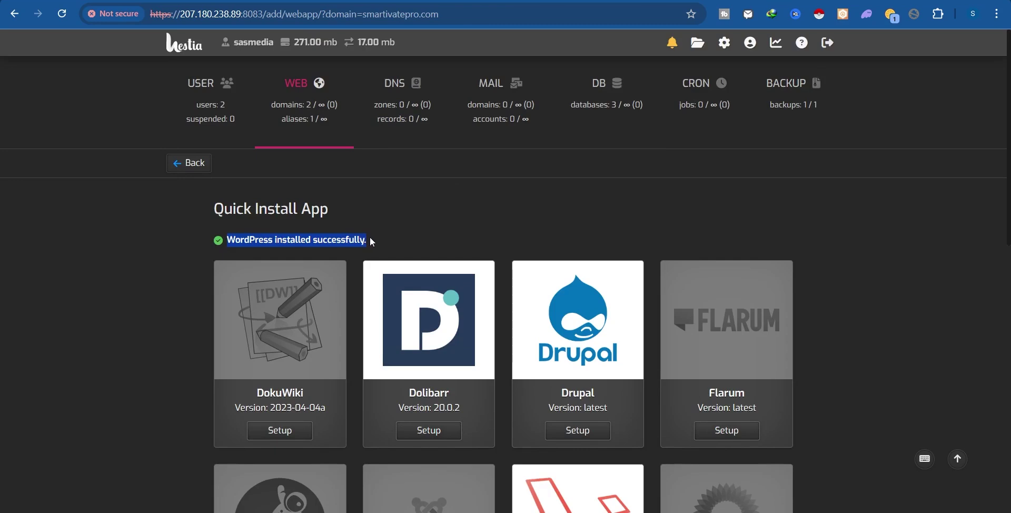
left_click(389, 210)
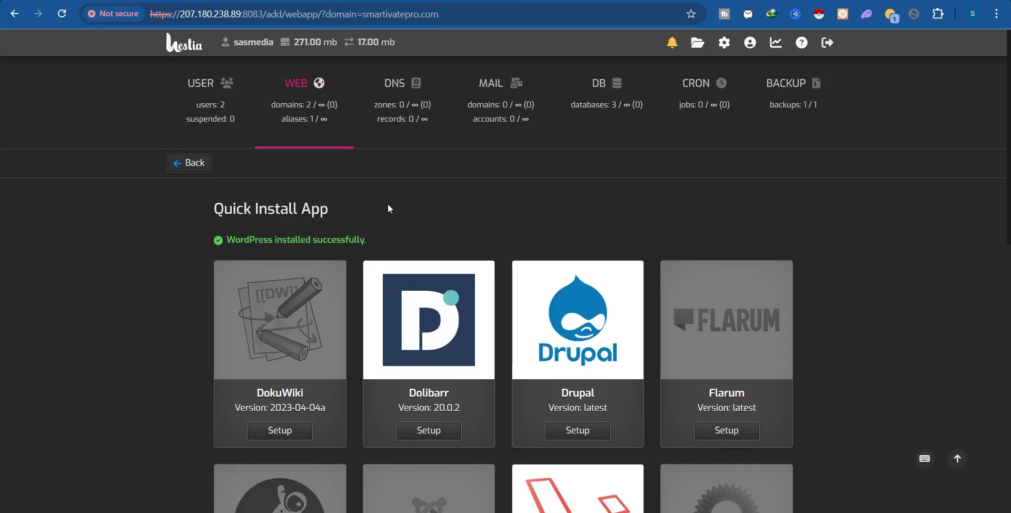
left_click(190, 164)
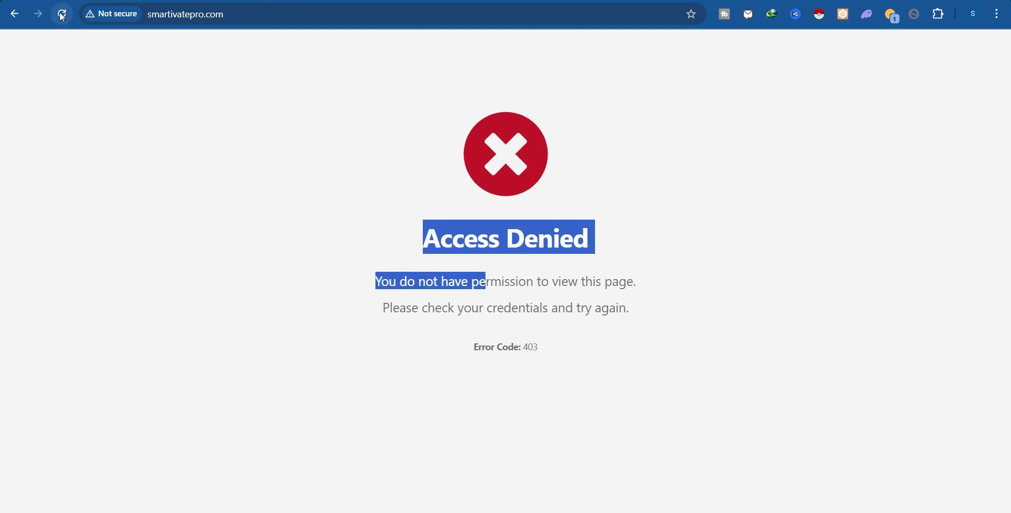
Reload smartivatepro.com to confirm the WordPress blog is live.
left_click(62, 14)
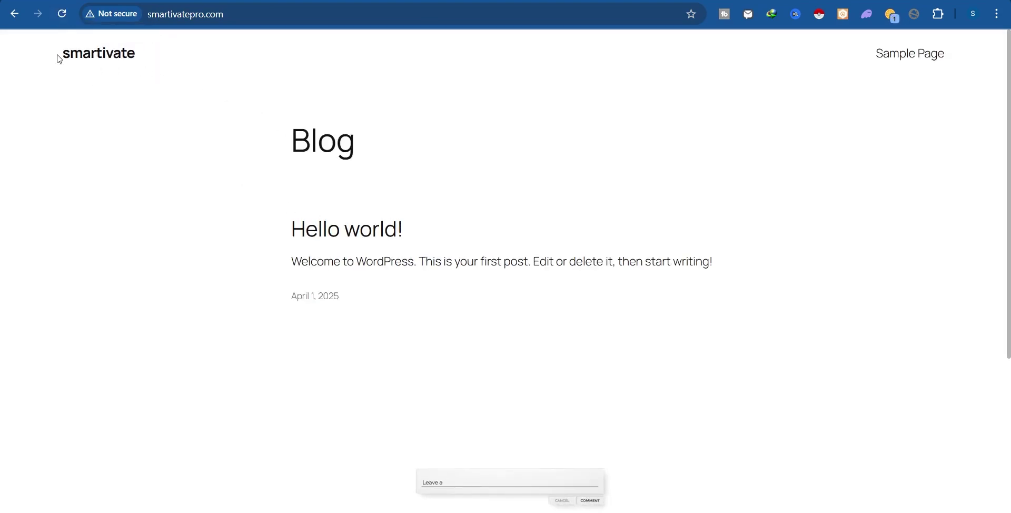
left_click_drag(59, 60, 733, 347)
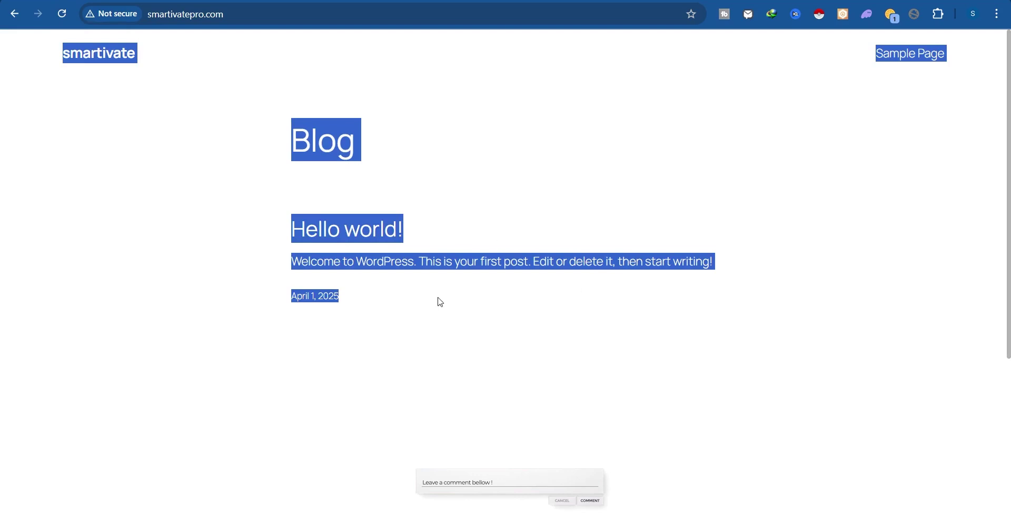
left_click(445, 316)
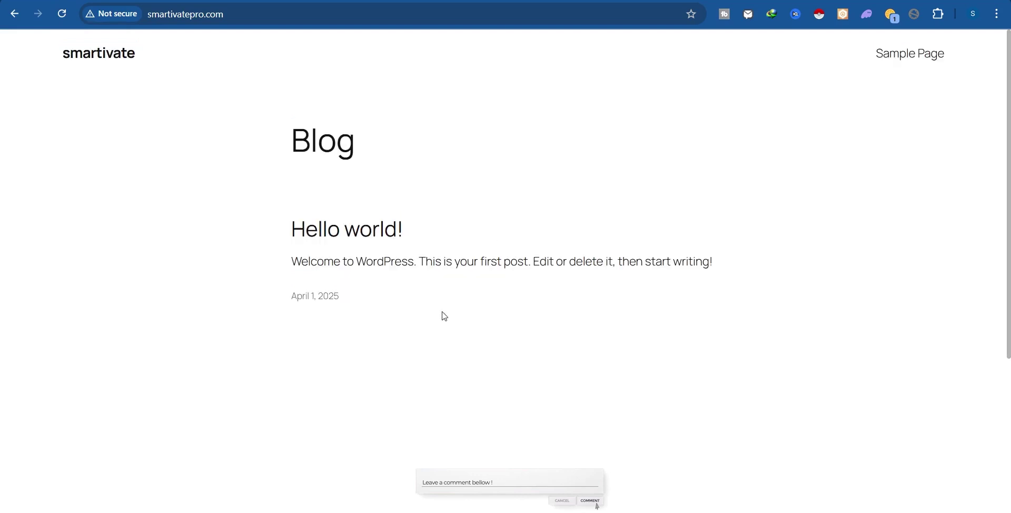
Open the login page at smartivatepro.com/wp-login.
left_click(298, 17)
left_click(298, 17)
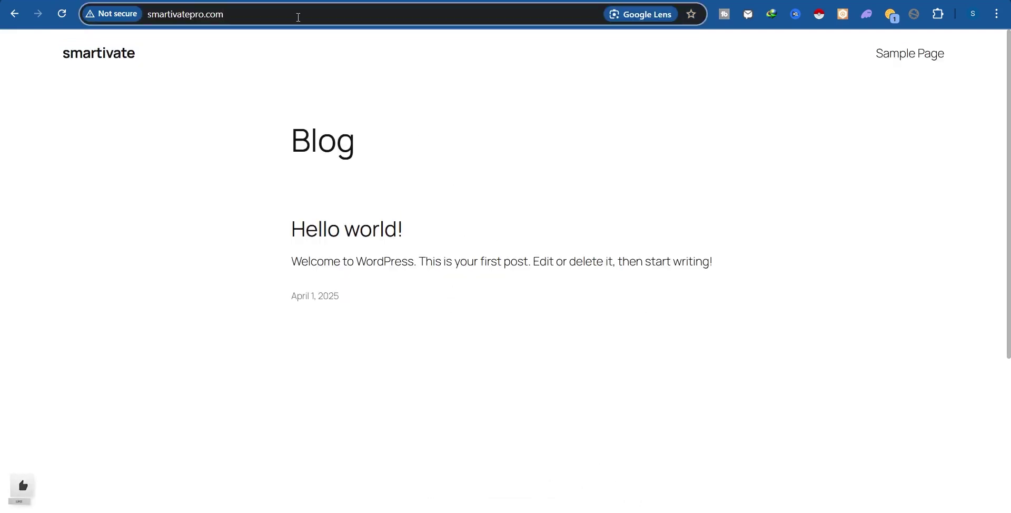
type("/wp-")
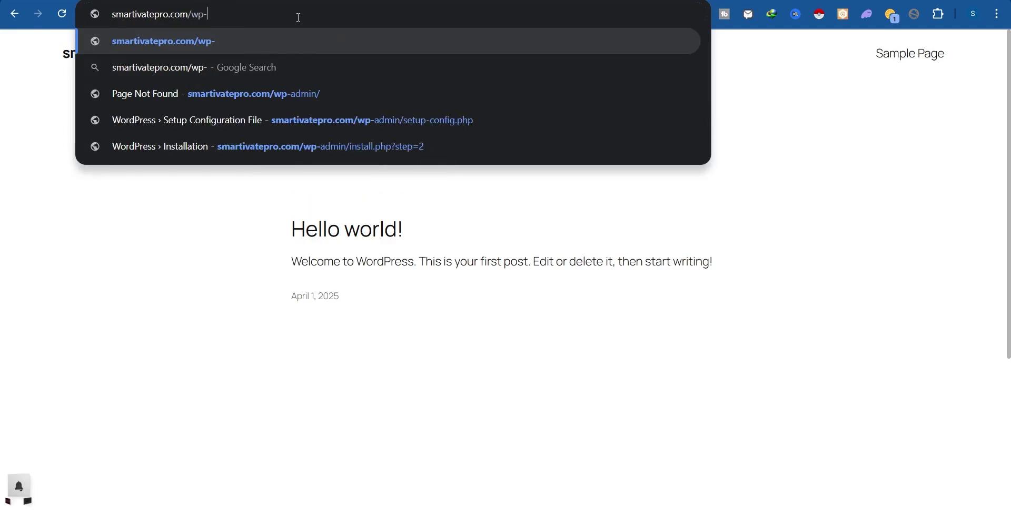
type("login")
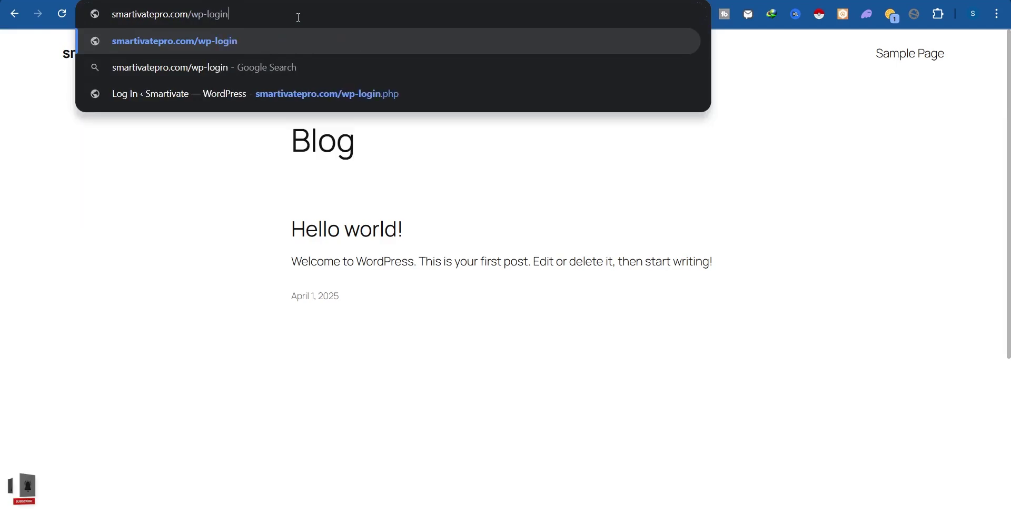
key("Return")
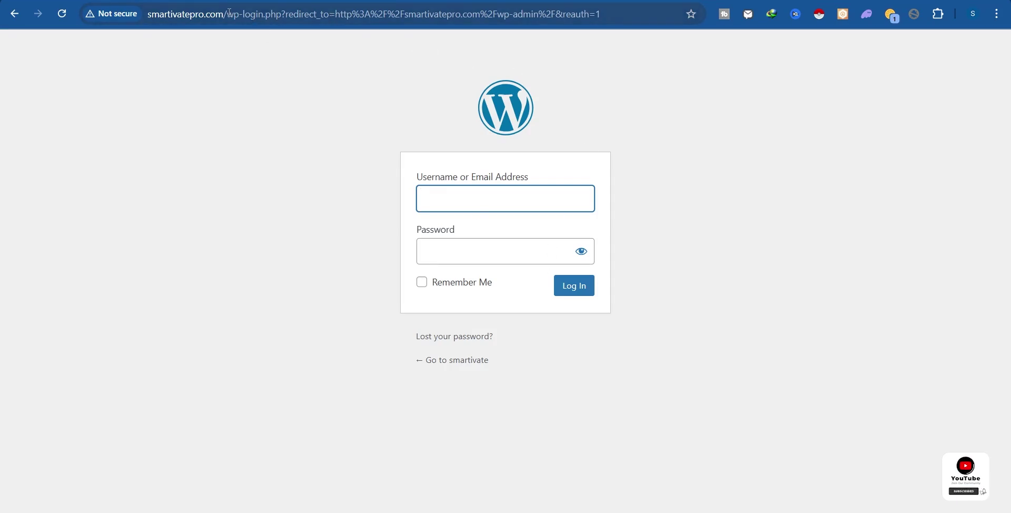
left_click_drag(228, 14, 267, 16)
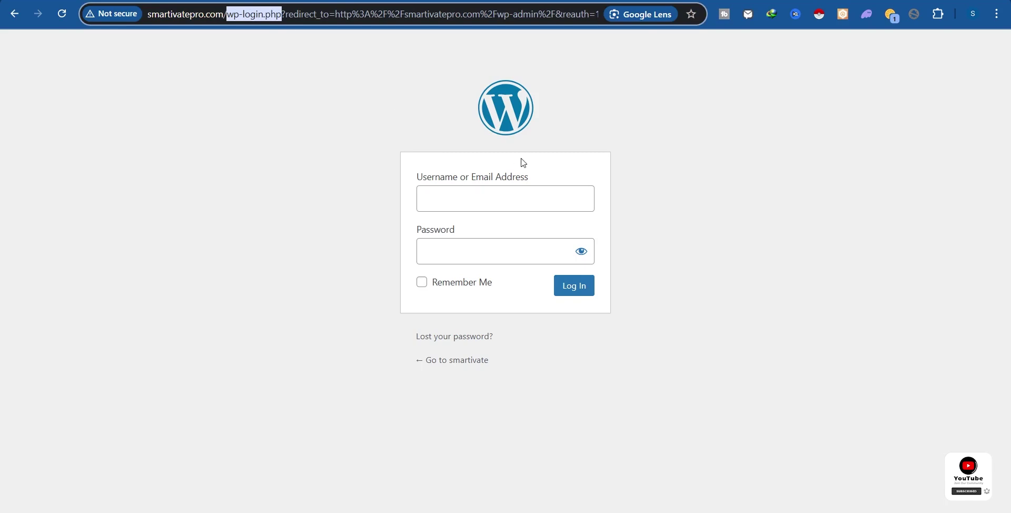
Log in to WordPress as 'admin' with the account password.
left_click(469, 196)
type("admin")
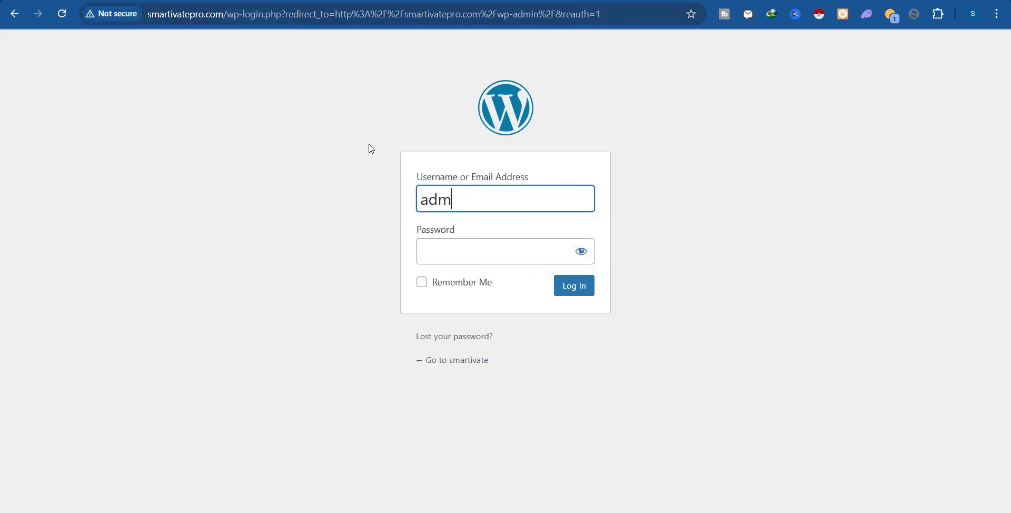
left_click(463, 245)
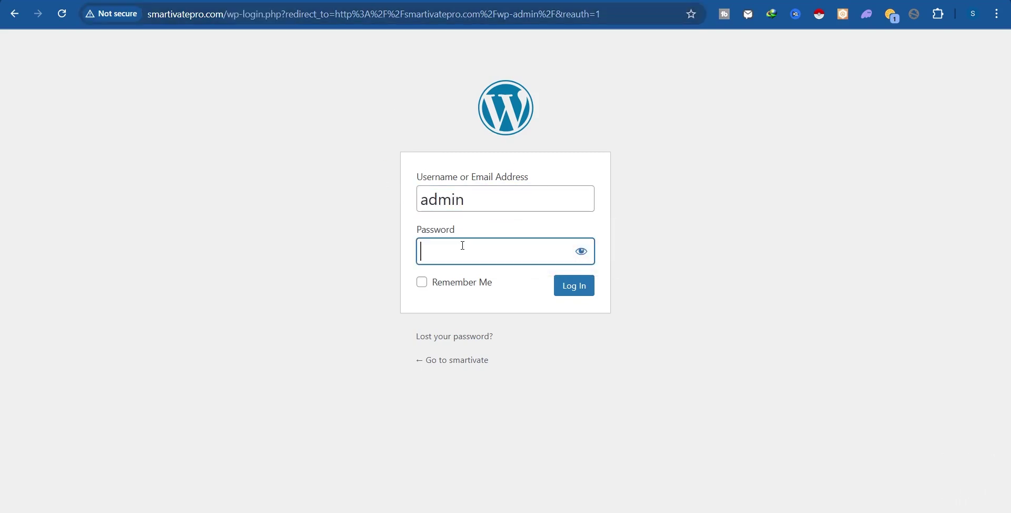
type("•••••••23")
left_click(582, 252)
left_click(581, 251)
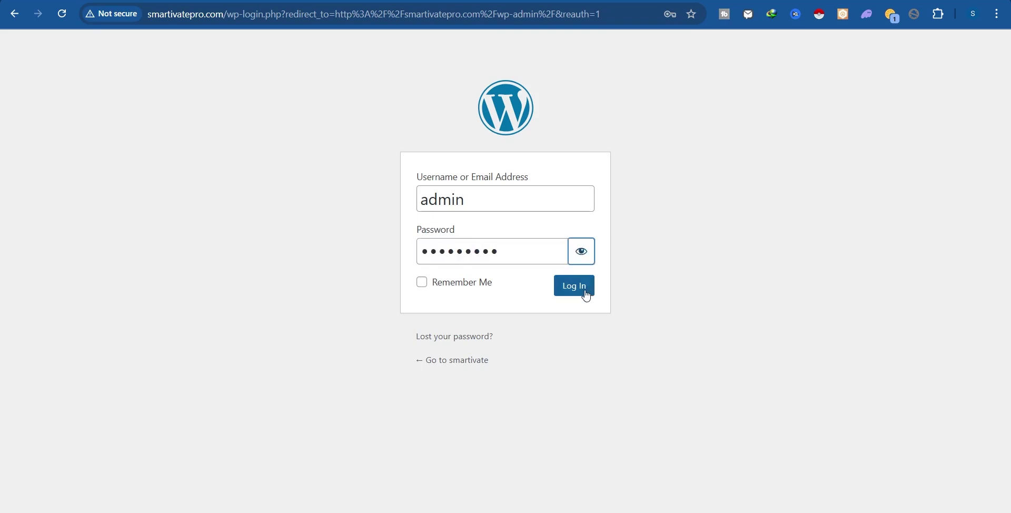
left_click(586, 294)
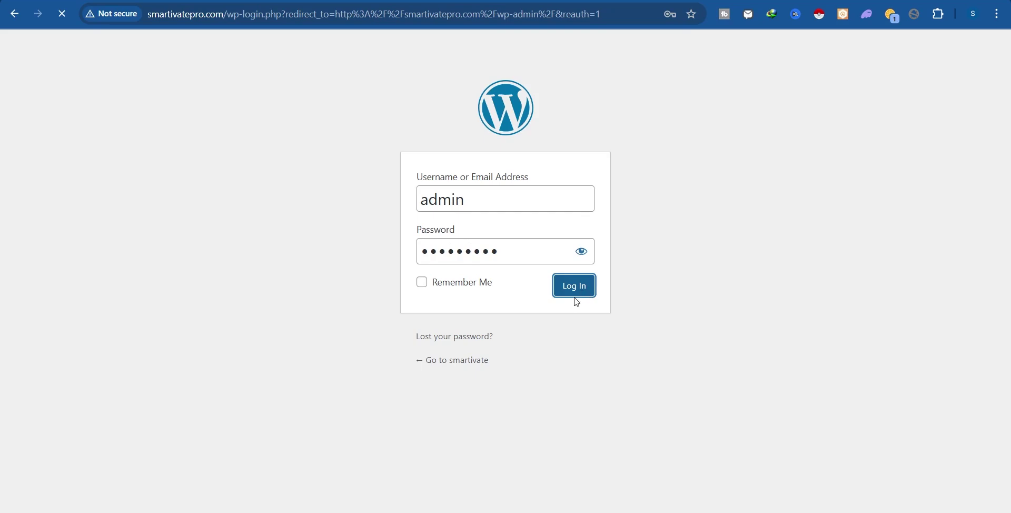